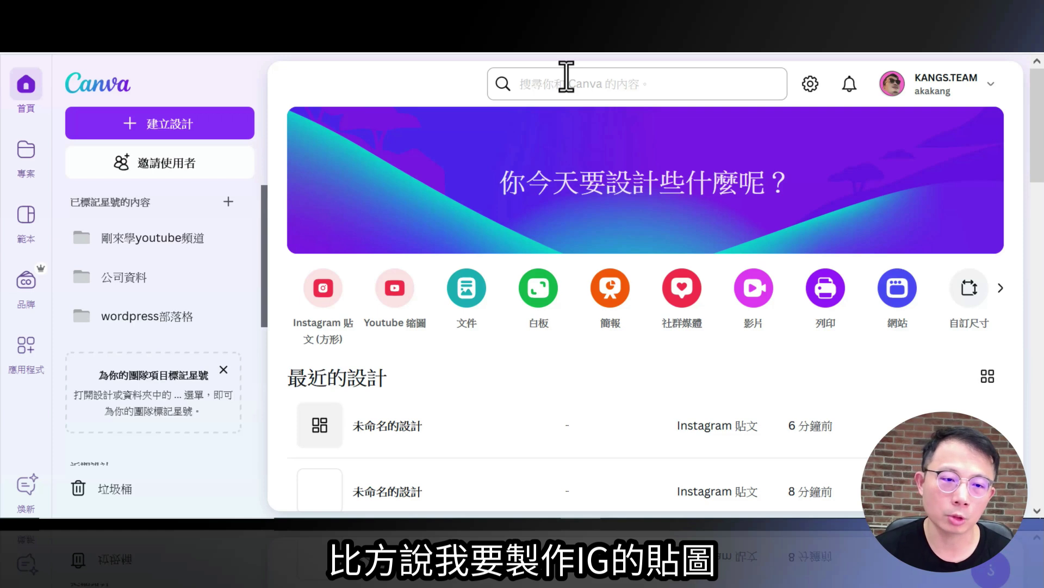
- Create a new square Instagram post design
click(332, 289)
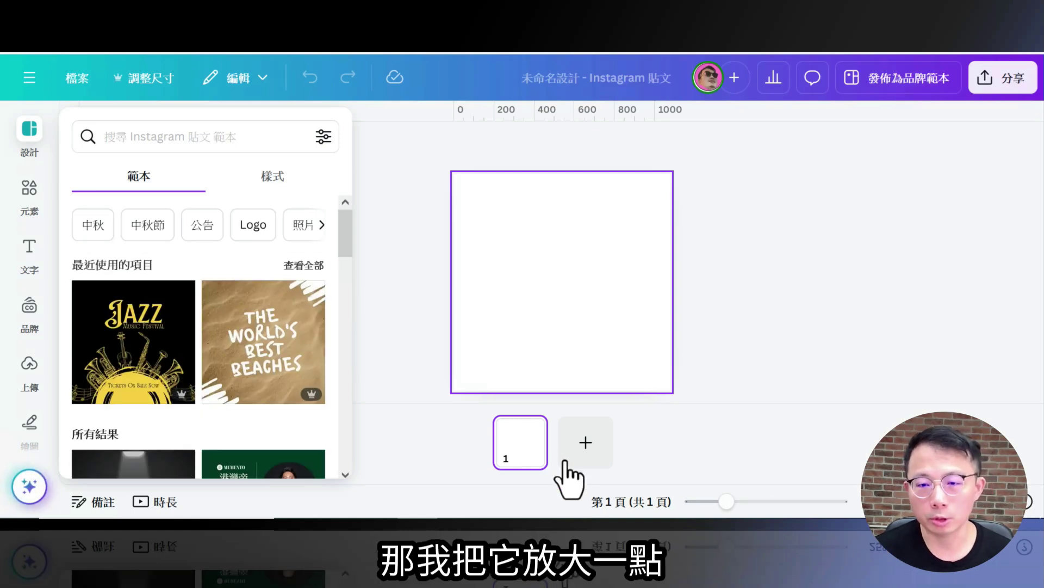
drag(725, 501, 740, 501)
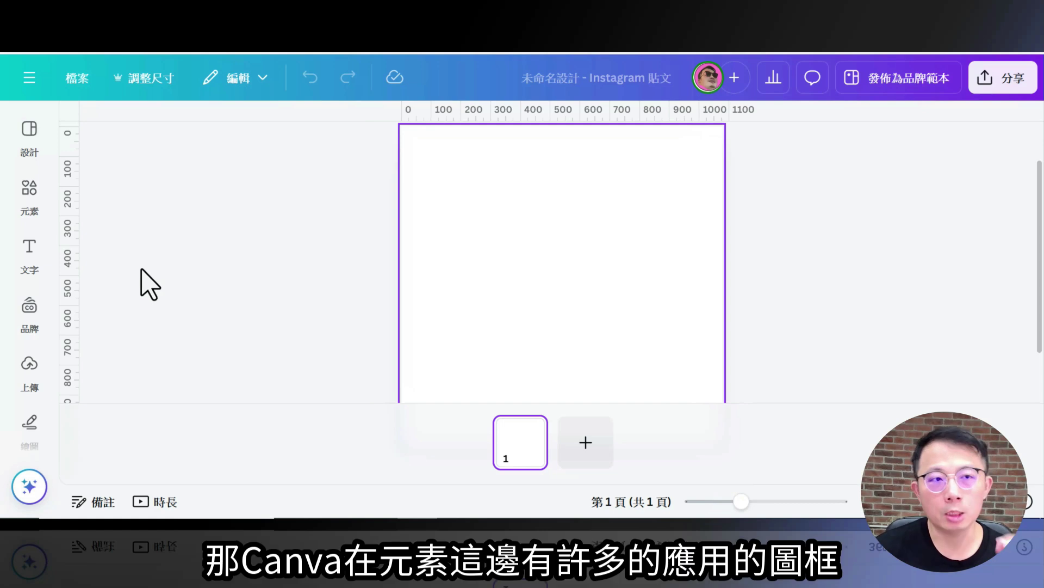
- Search the elements for "frame" and add the slightly tilted square photo-print frame to the page
click(23, 202)
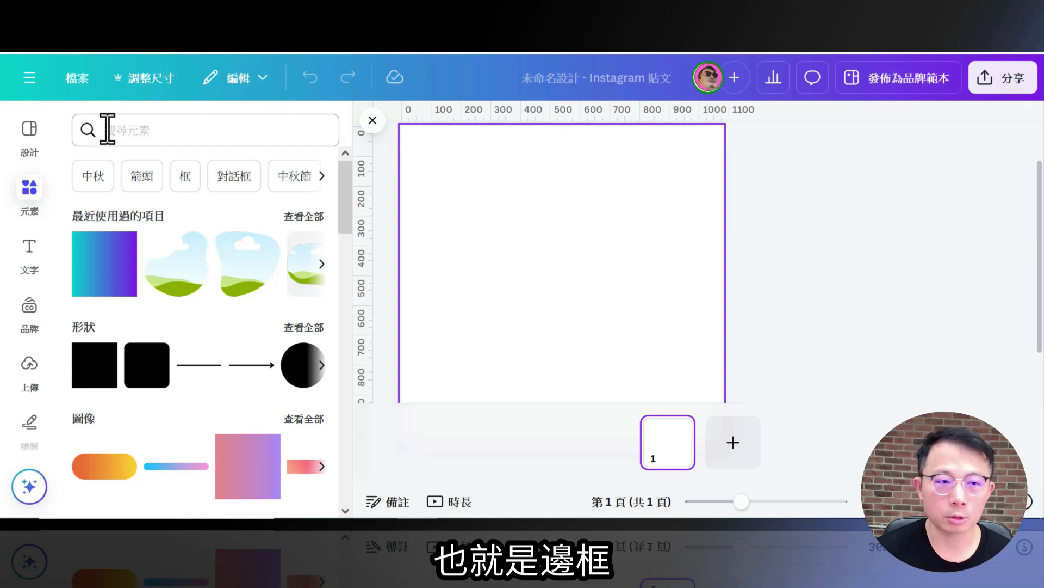
click(107, 129)
text(frame)
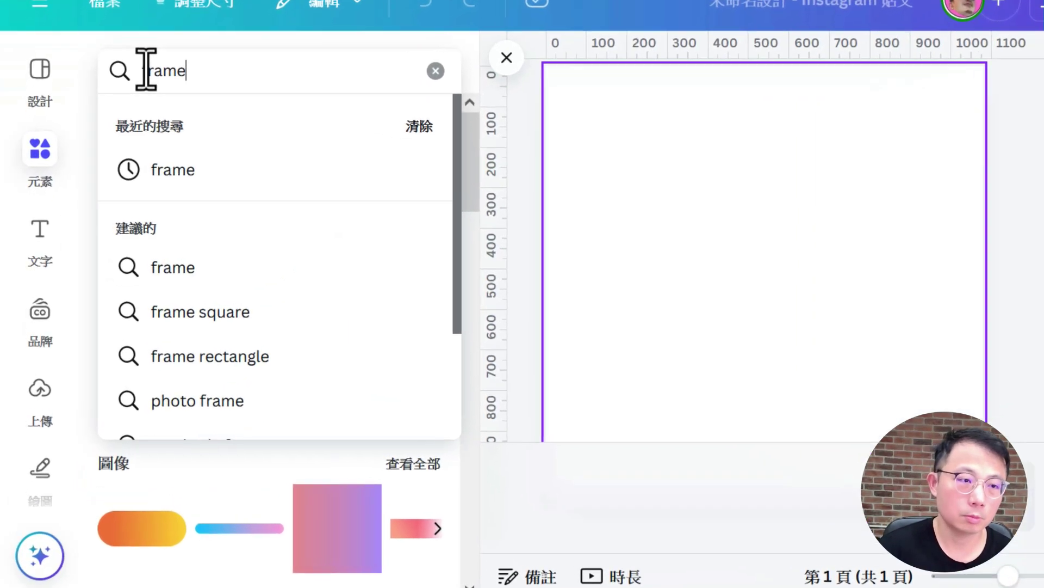
key(Return)
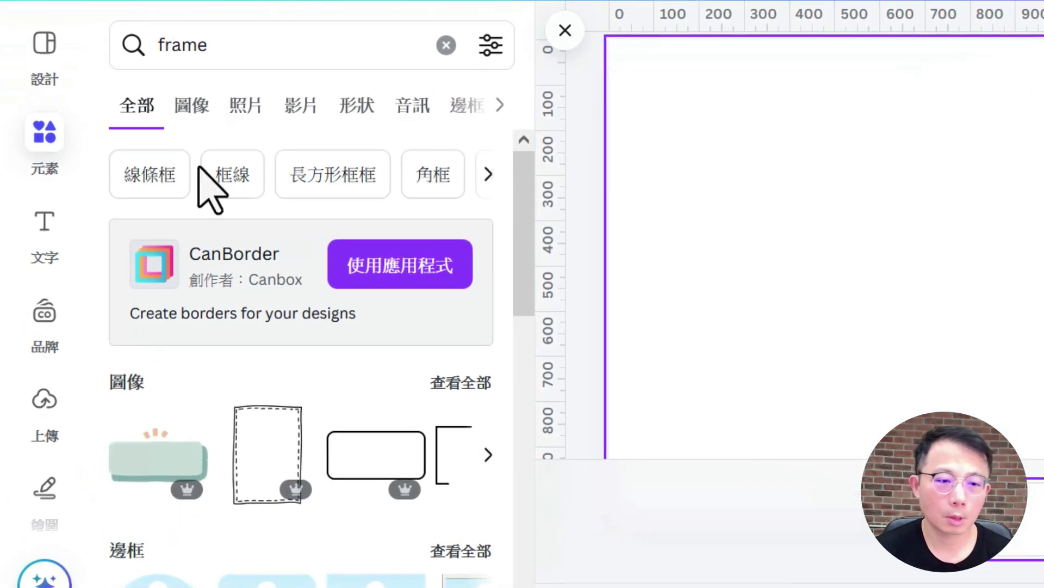
scroll(373, 432, down, 4)
click(461, 283)
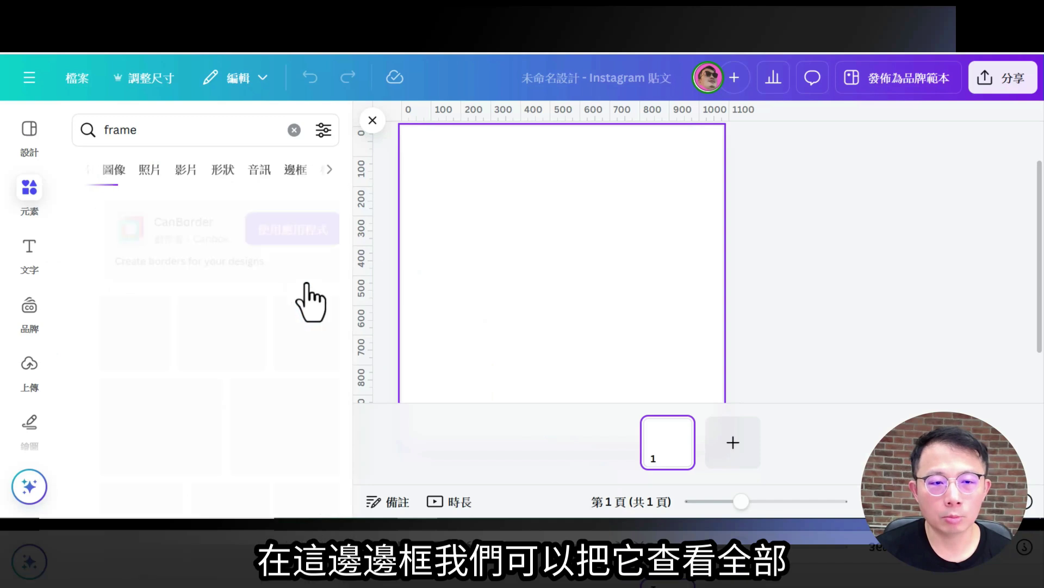
scroll(337, 313, down, 2)
scroll(229, 284, down, 3)
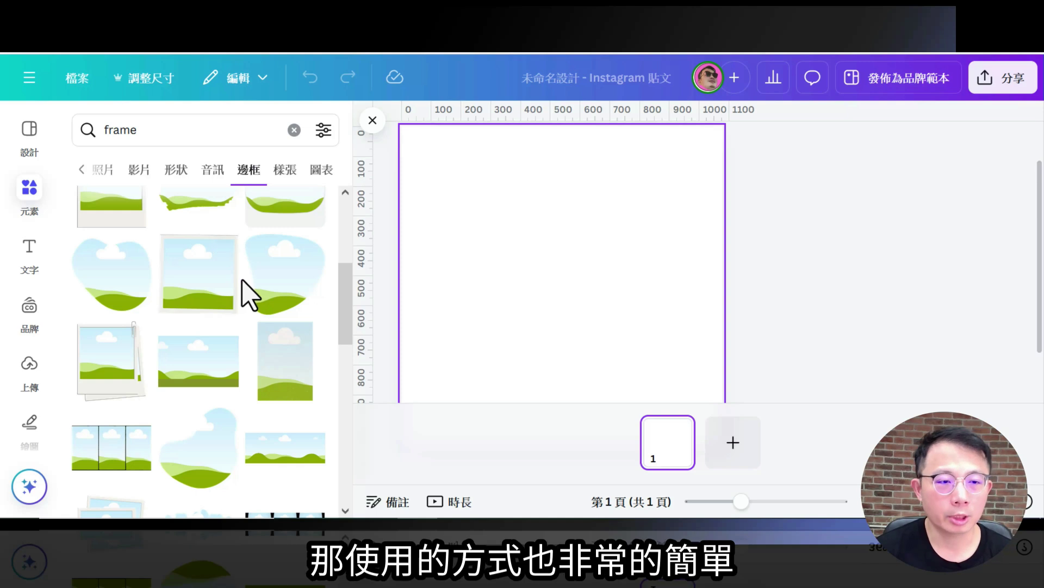
click(205, 283)
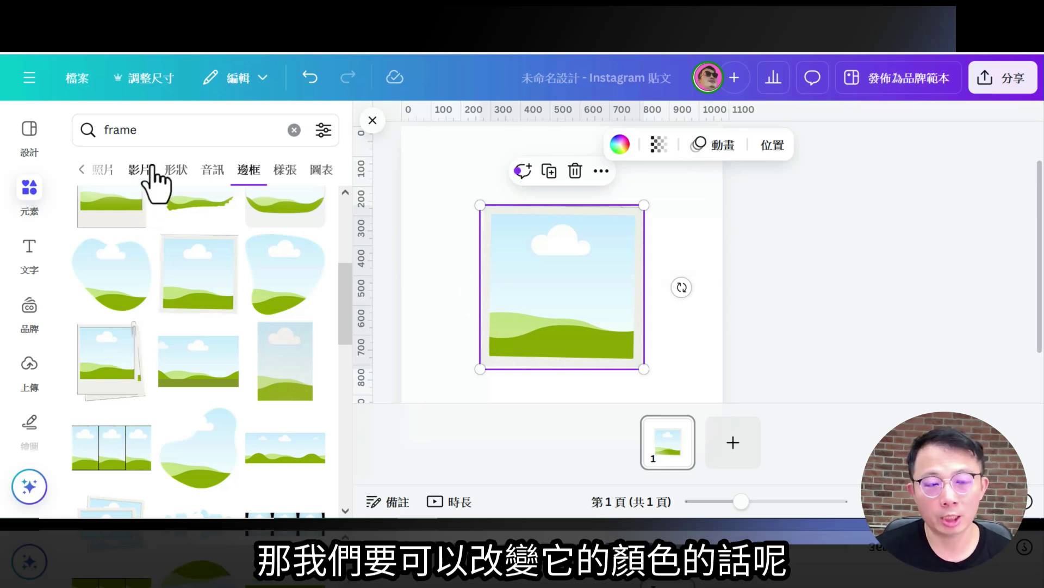
- Search the photos for "gradient" and fill the square frame with the gold gradient photo
click(214, 136)
text(gradient)
key(Return)
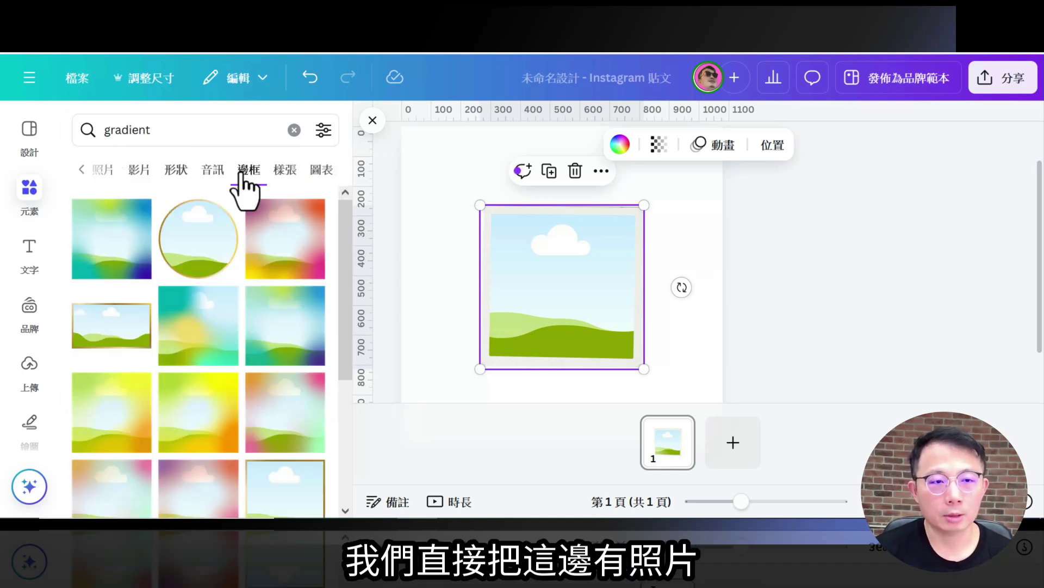
click(105, 170)
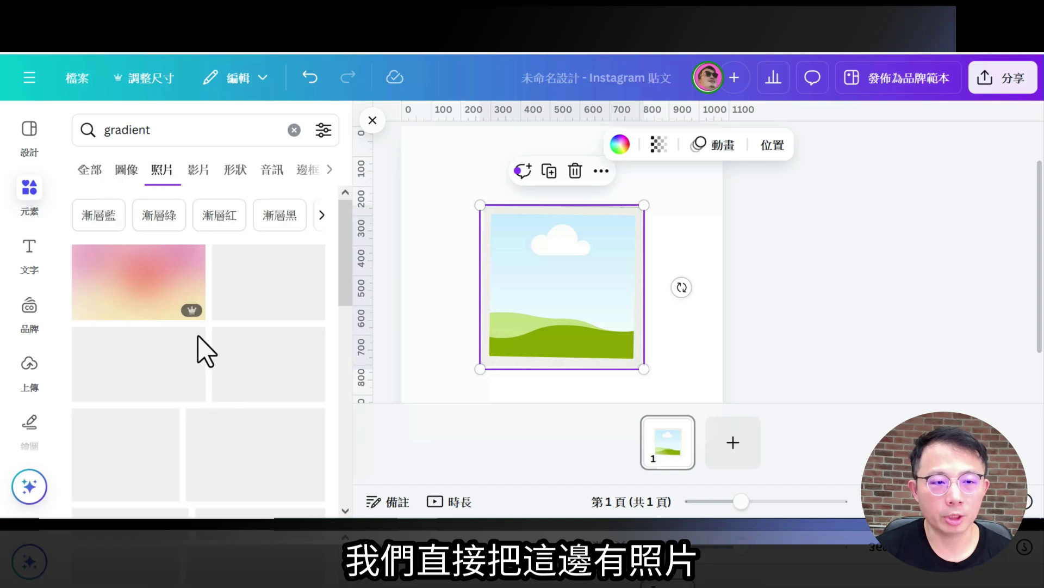
drag(234, 380, 544, 305)
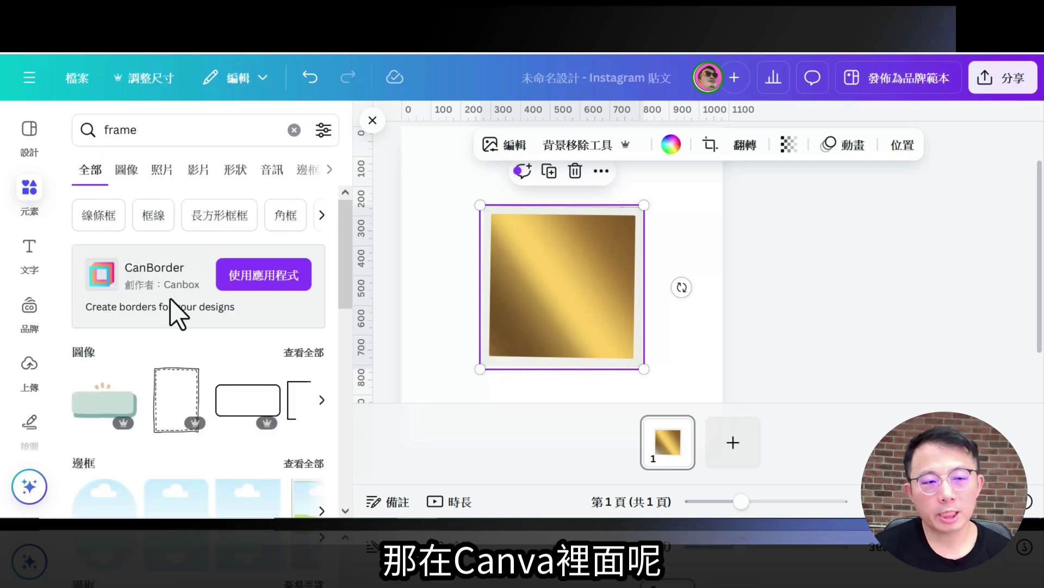
- Browse the complete set of frames found for "frame" in the elements
scroll(177, 310, down, 2)
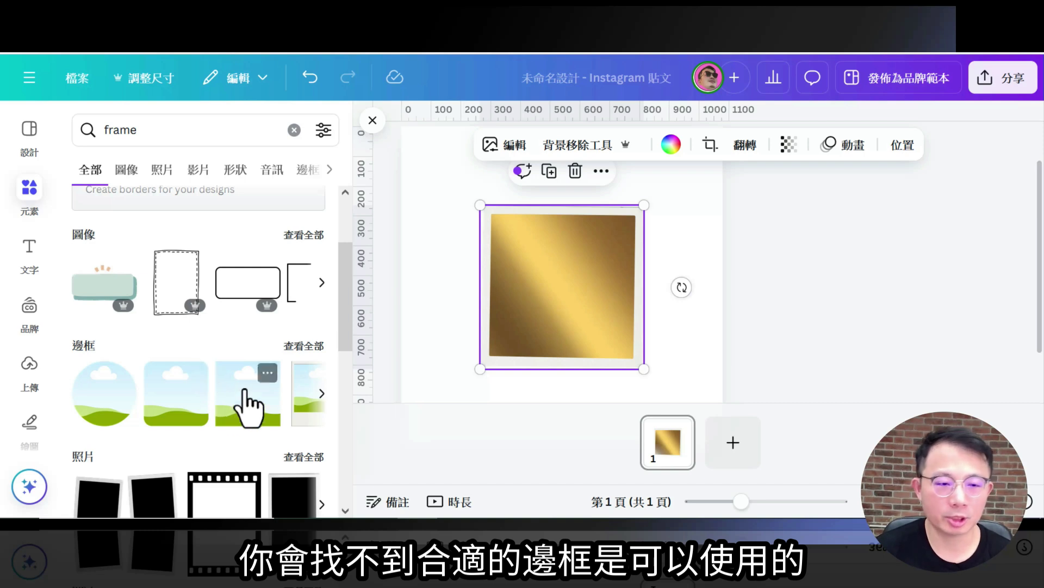
click(302, 346)
scroll(272, 391, down, 5)
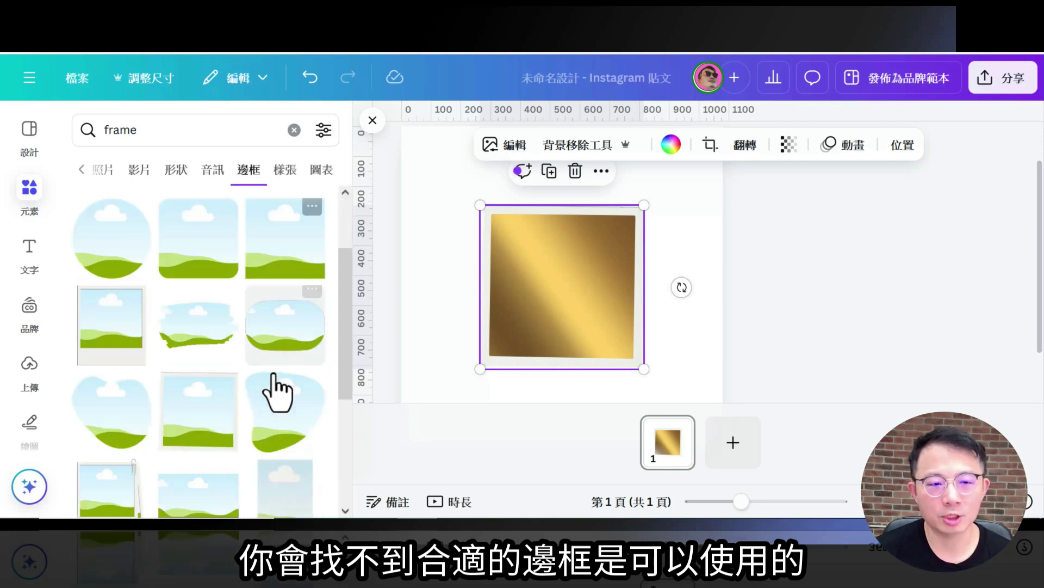
scroll(272, 391, down, 1)
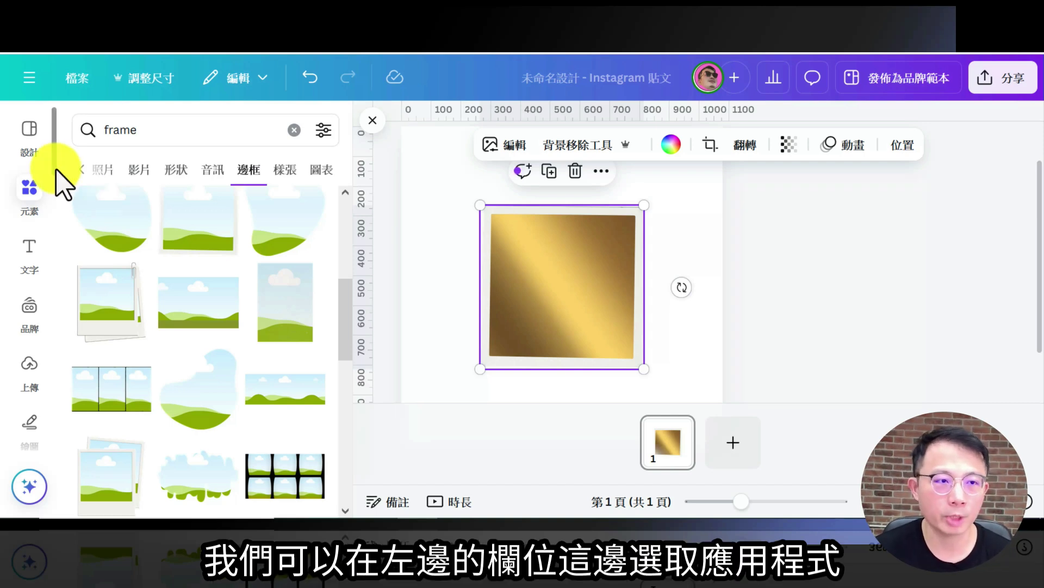
- Find the Frame Maker app, open it, and add a blank second page to the design
scroll(37, 190, down, 5)
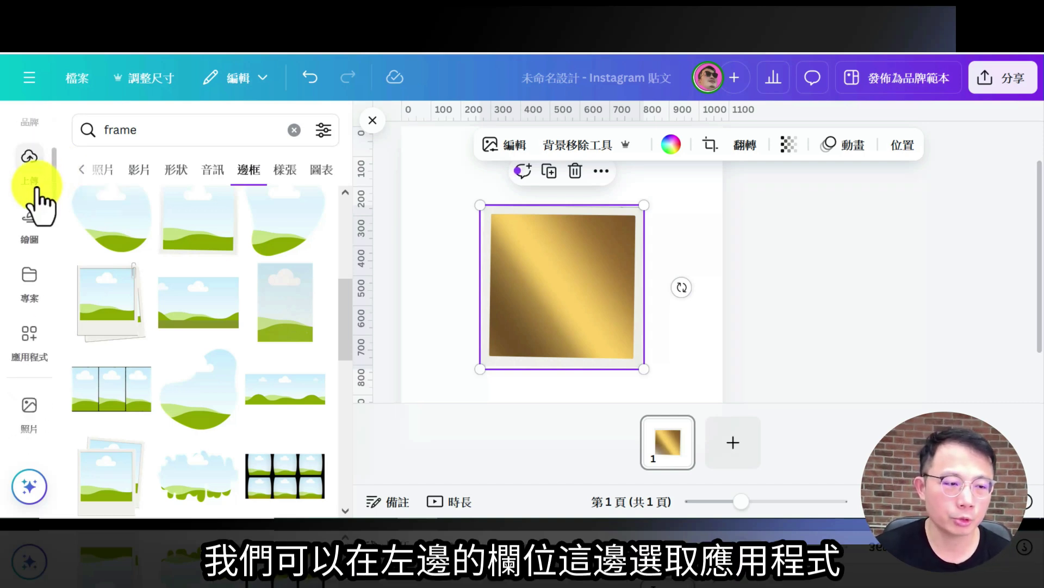
click(30, 308)
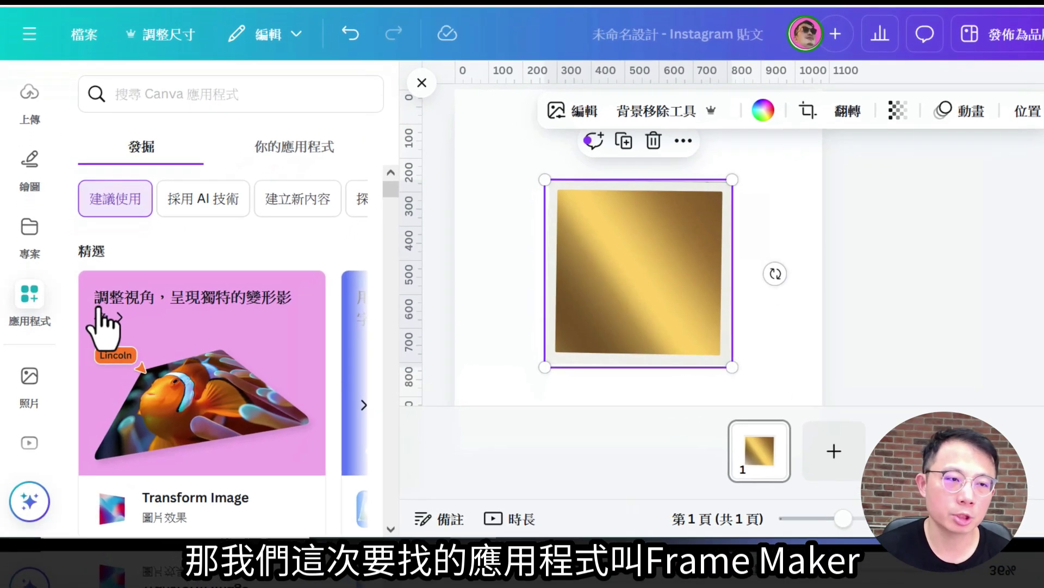
click(193, 109)
text(fr)
text(ame)
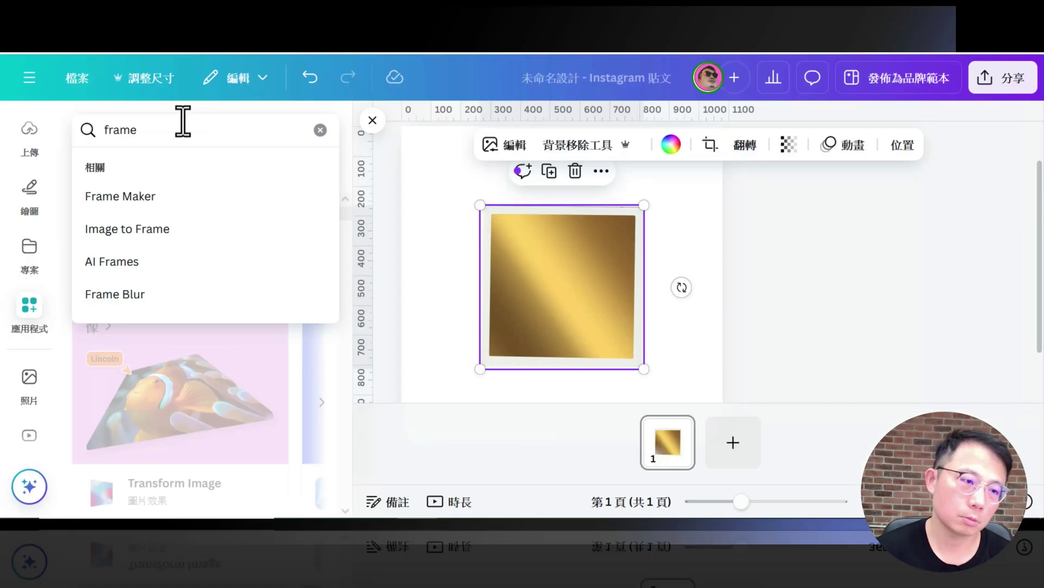
click(282, 136)
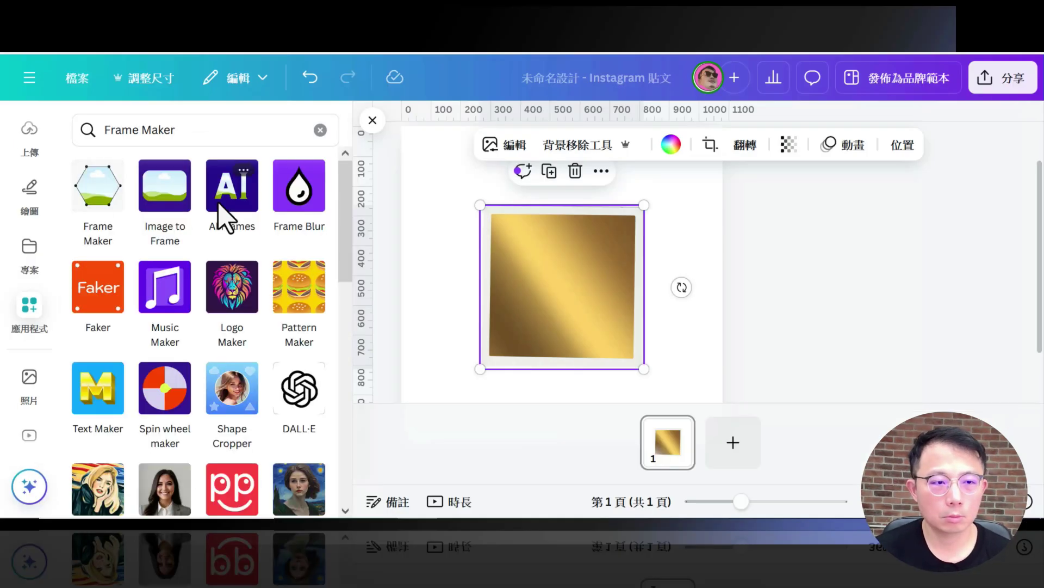
click(98, 188)
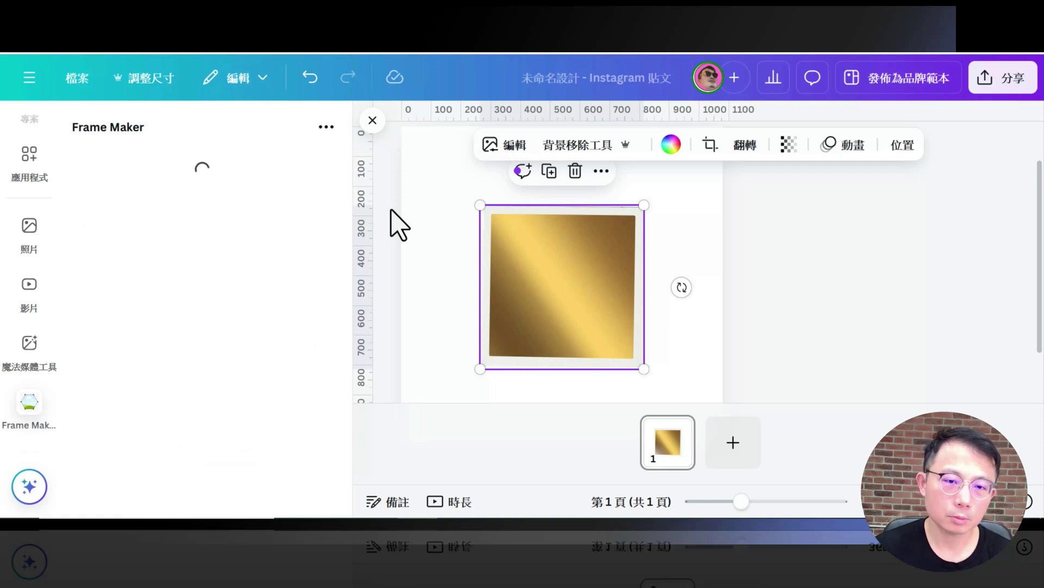
scroll(498, 259, down, 2)
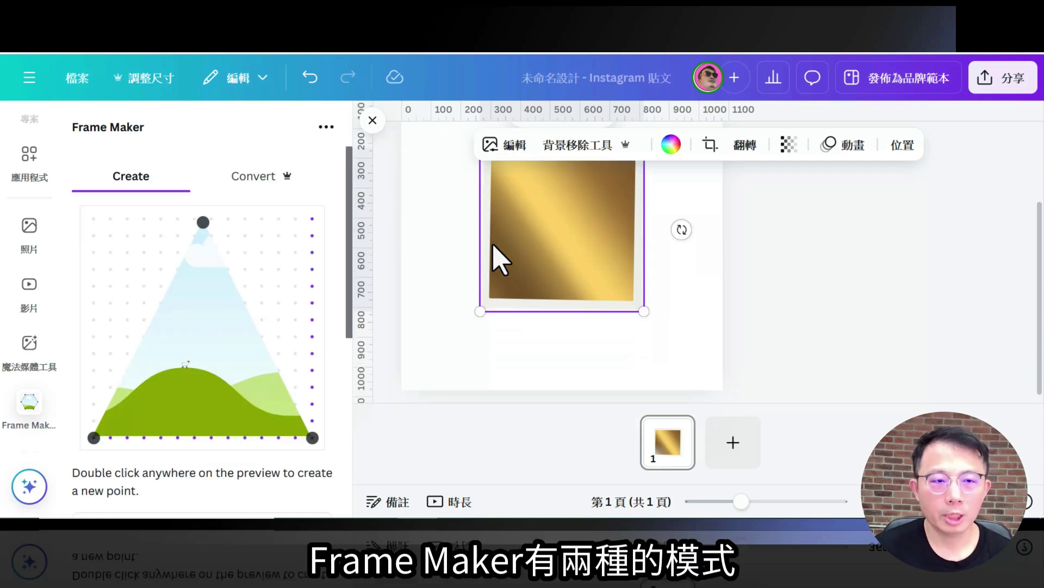
click(730, 442)
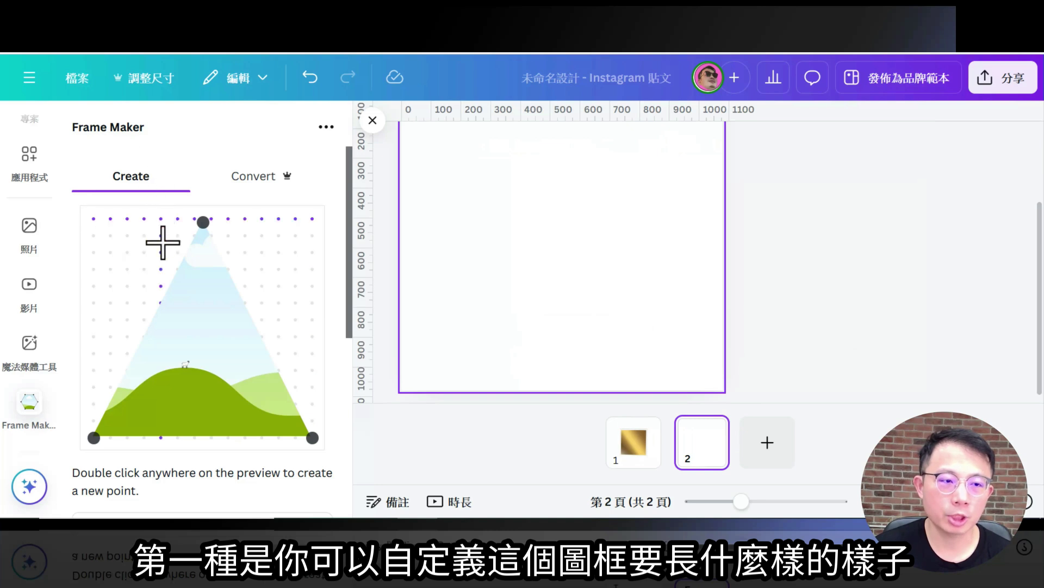
- Add a point on each slanted side of the triangular frame preview and pull both outward
scroll(163, 286, down, 1)
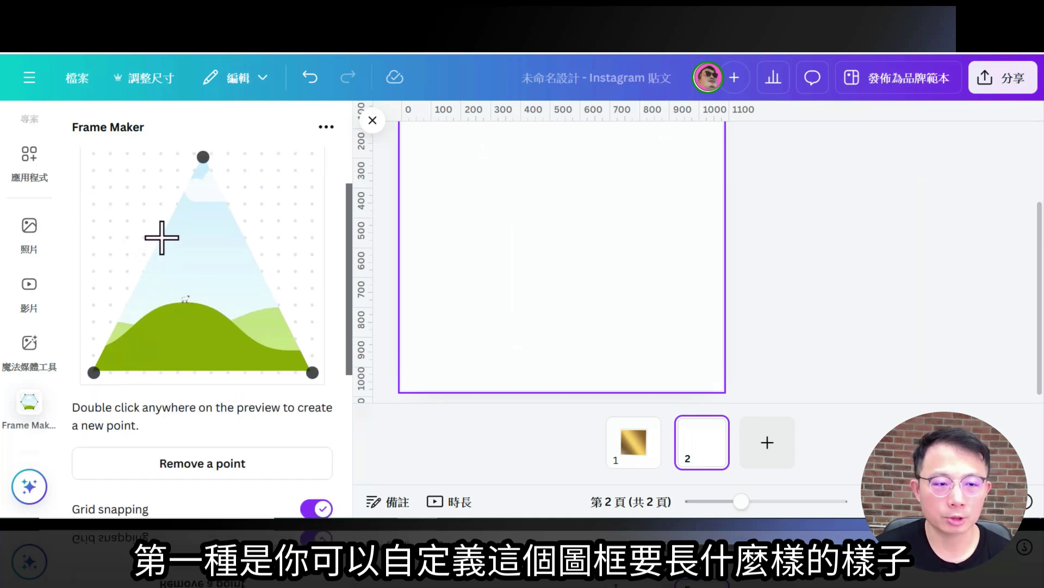
double_click(159, 239)
drag(161, 238, 127, 221)
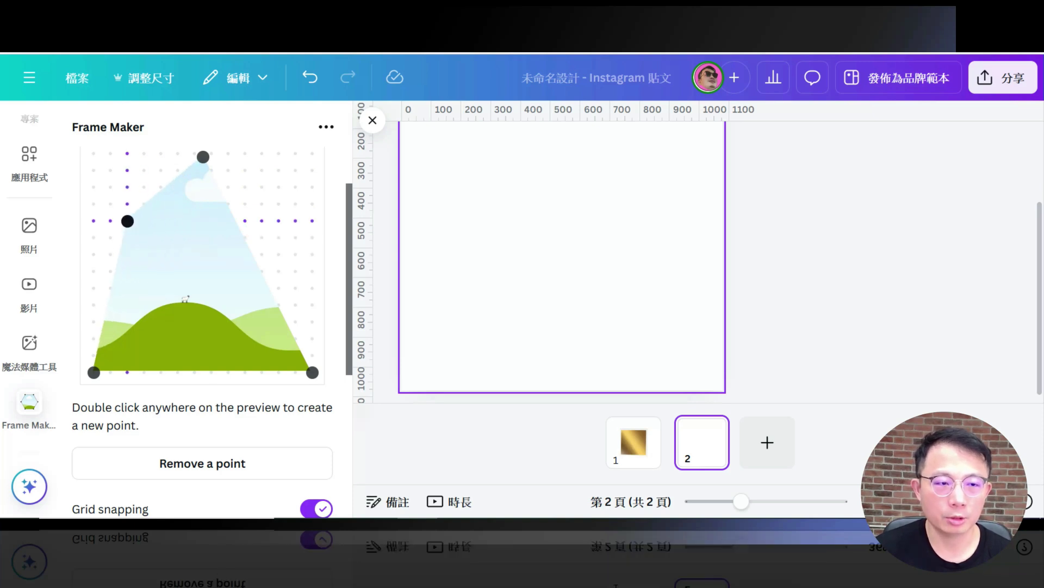
double_click(261, 268)
drag(262, 268, 279, 204)
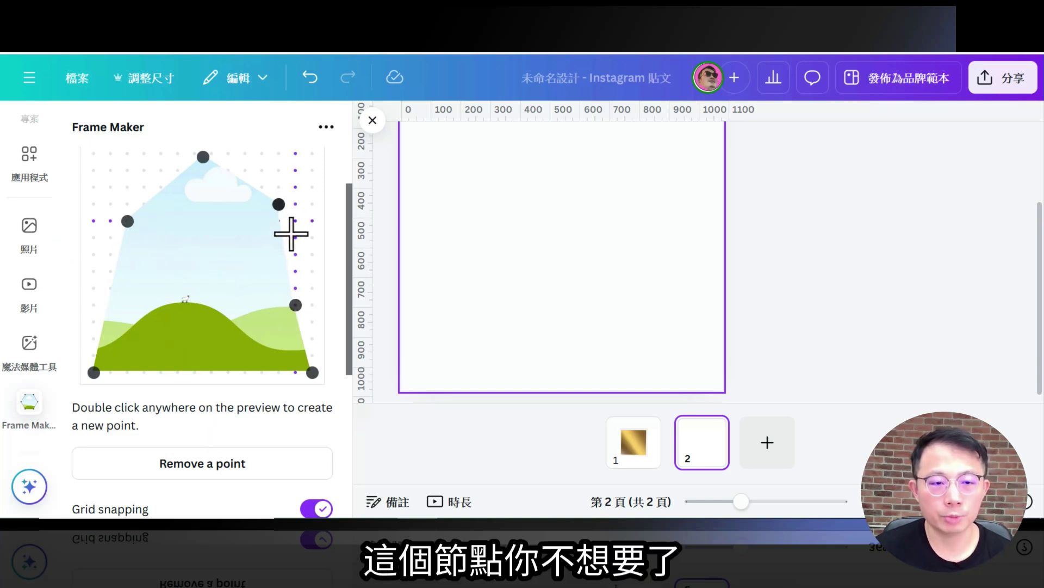
- Remove the extra point low on the right side of the frame shape and finish point removal
click(260, 463)
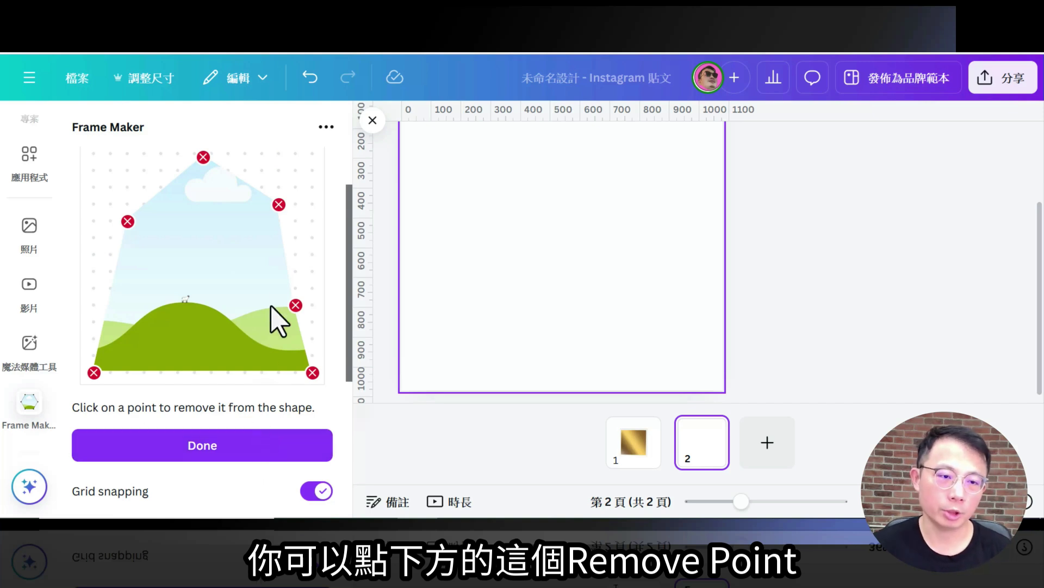
click(296, 305)
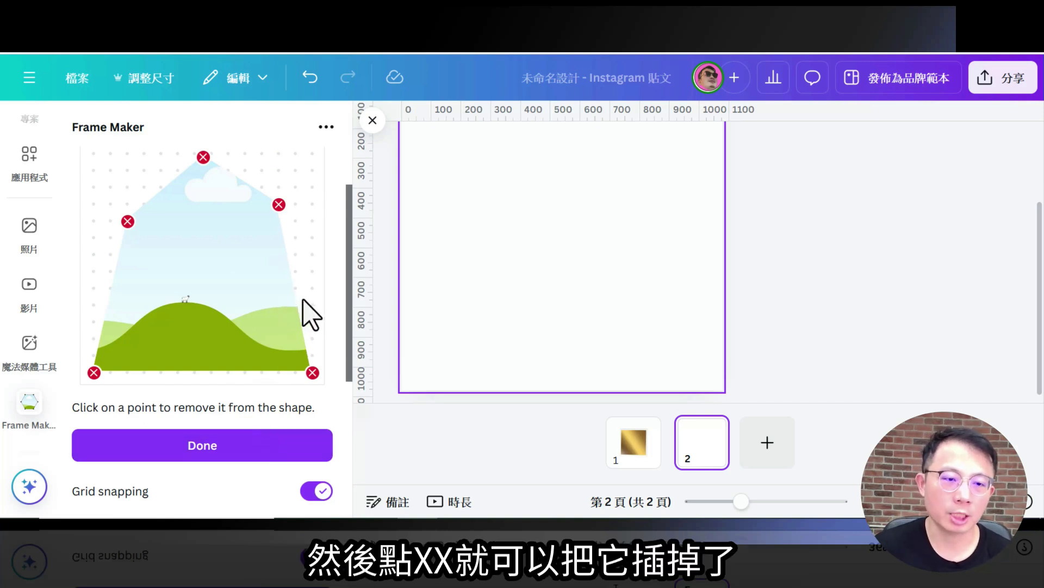
click(253, 450)
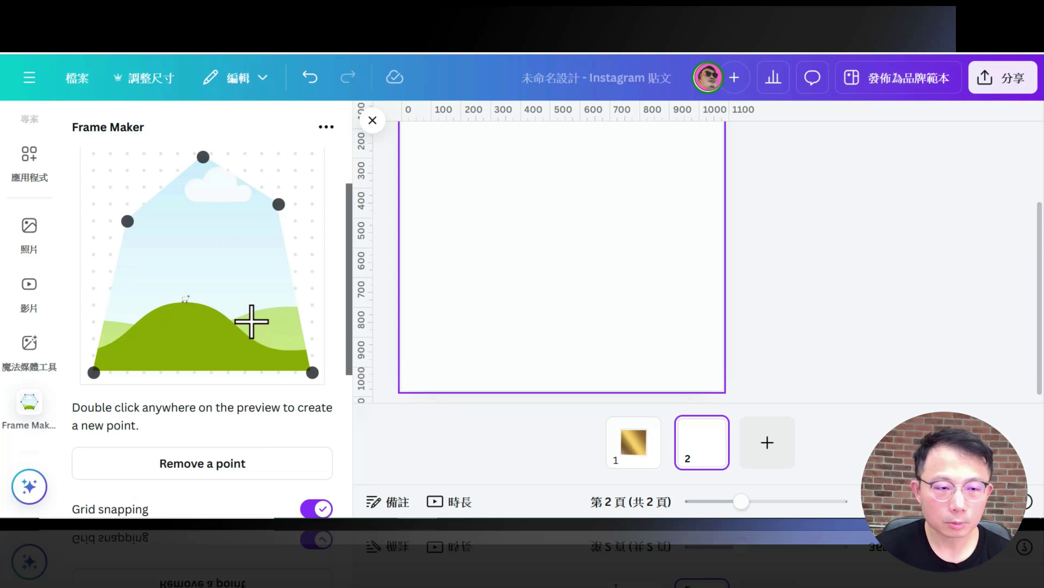
- Set the frame grid to 18 columns
scroll(121, 247, down, 1)
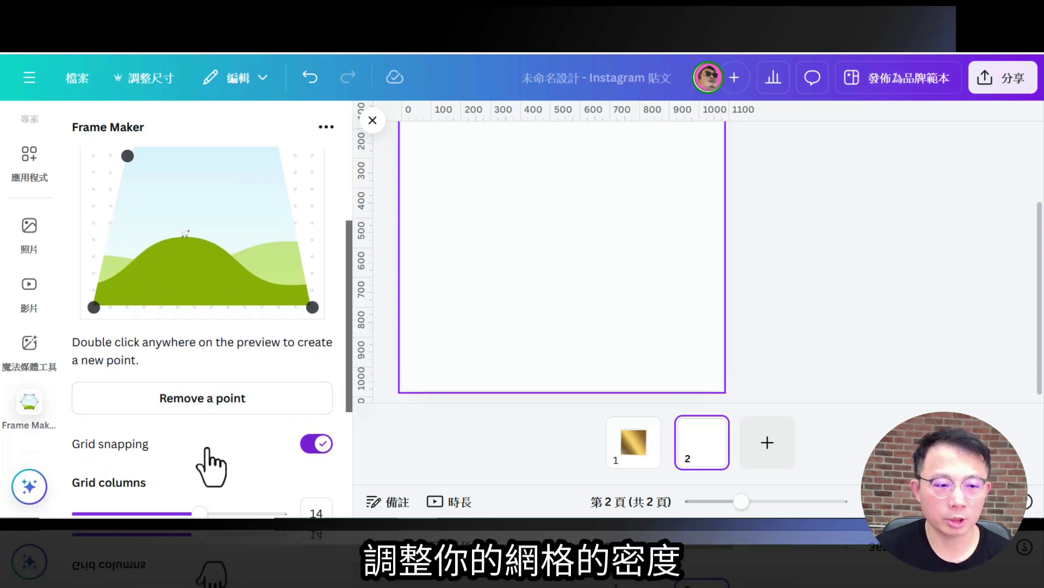
scroll(211, 466, down, 1)
drag(198, 445, 188, 444)
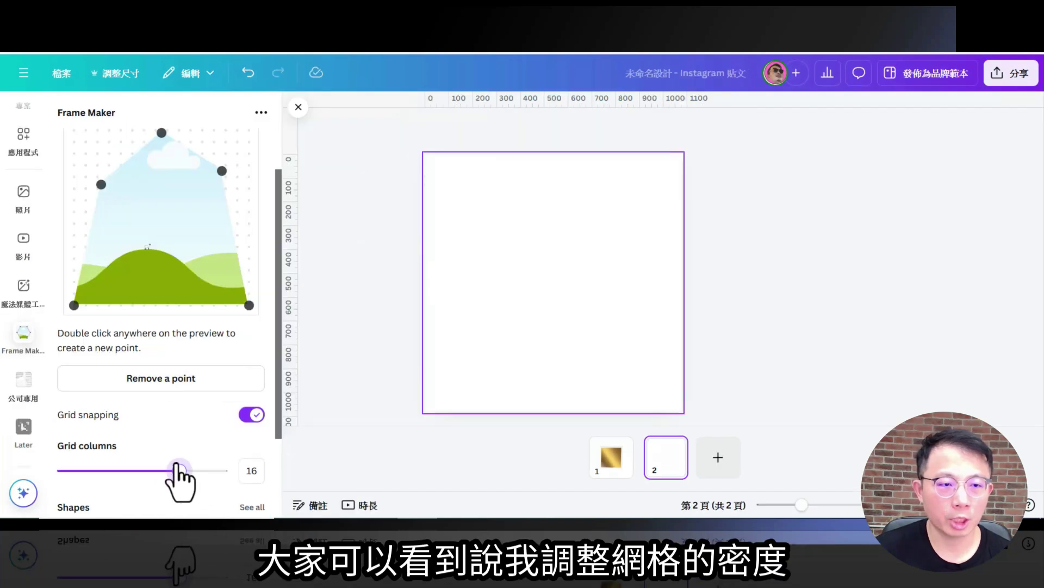
drag(179, 469, 202, 470)
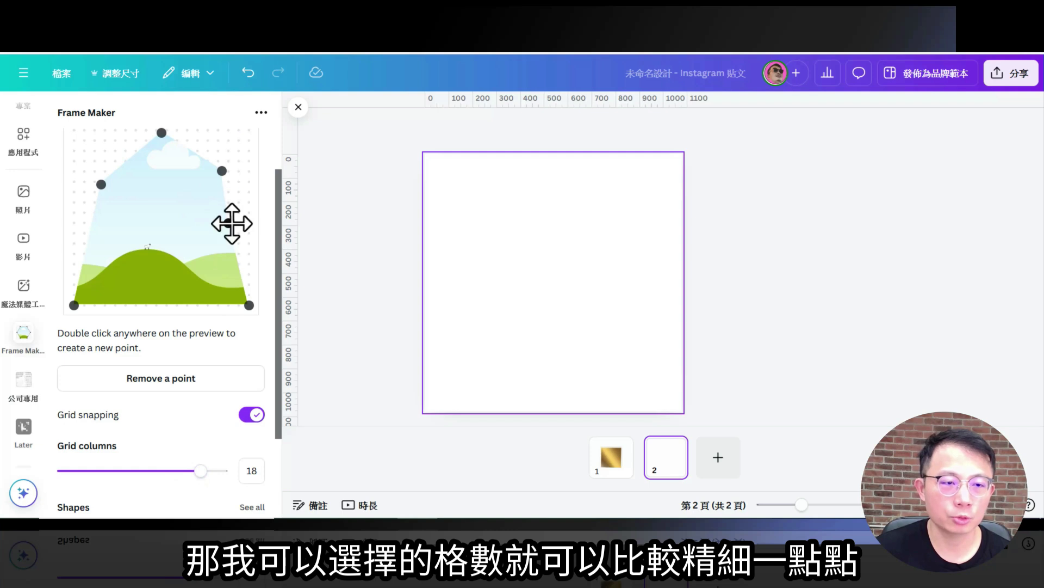
- Add more points along both lower sides of the frame shape and pull them outward for a rounder outline
double_click(238, 249)
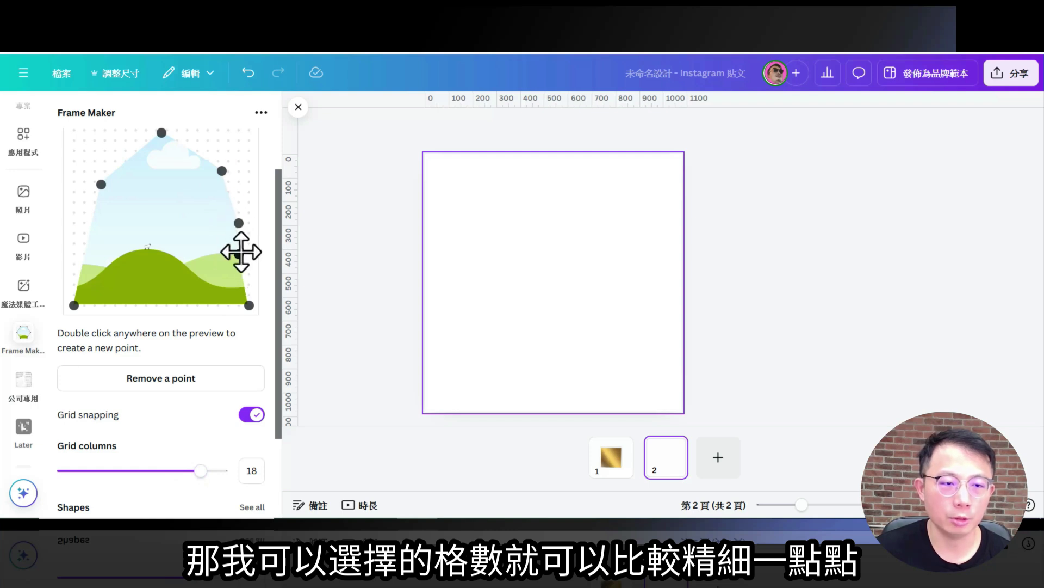
drag(239, 249, 249, 254)
double_click(84, 238)
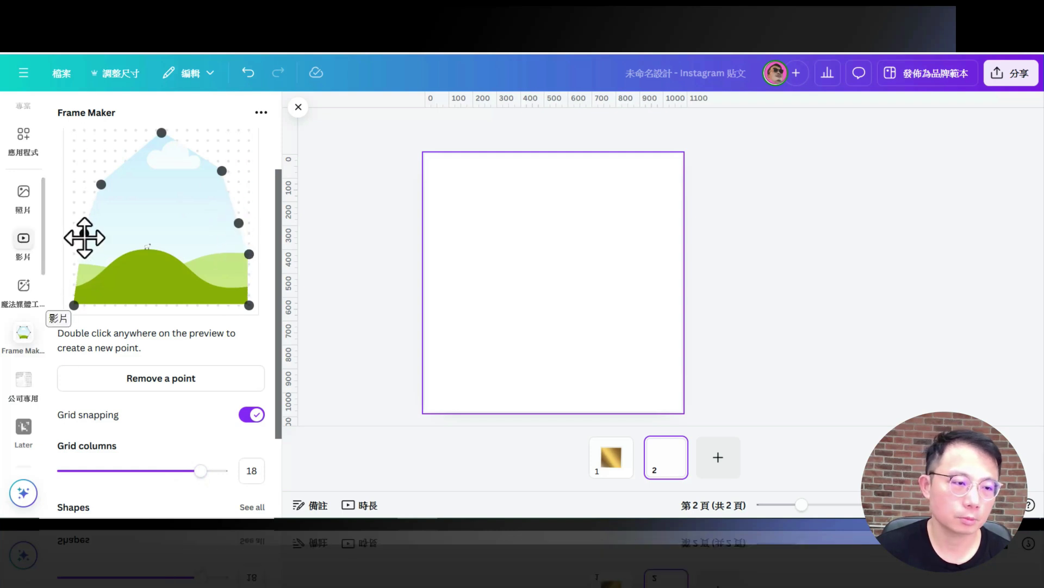
scroll(74, 238, down, 2)
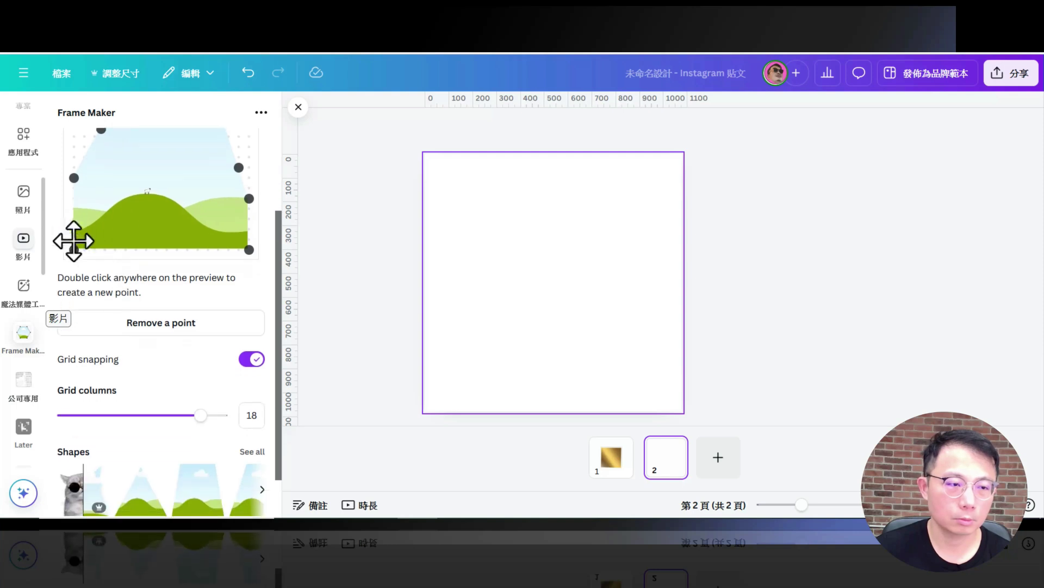
scroll(198, 276, up, 4)
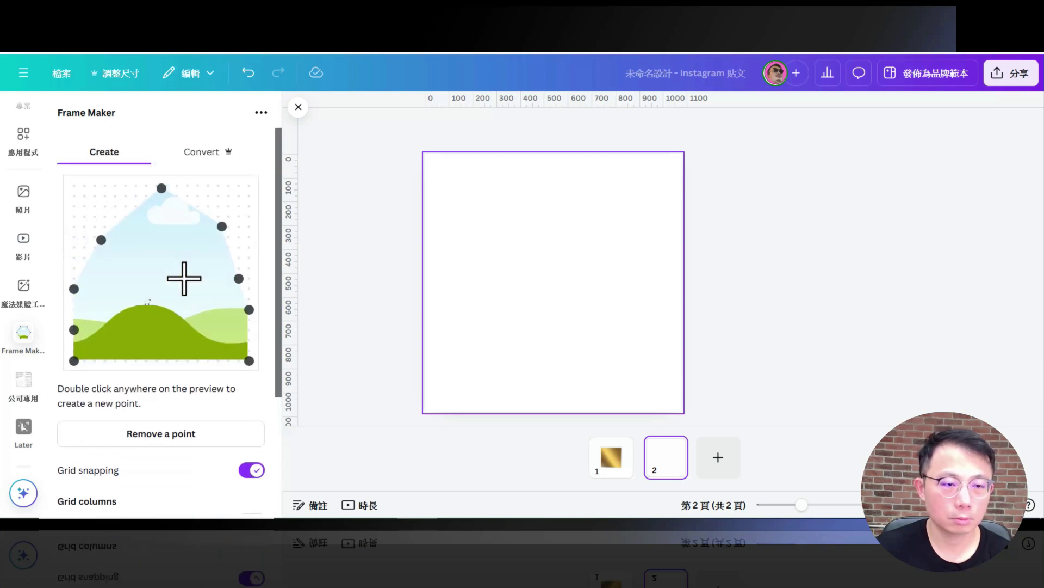
scroll(181, 269, down, 6)
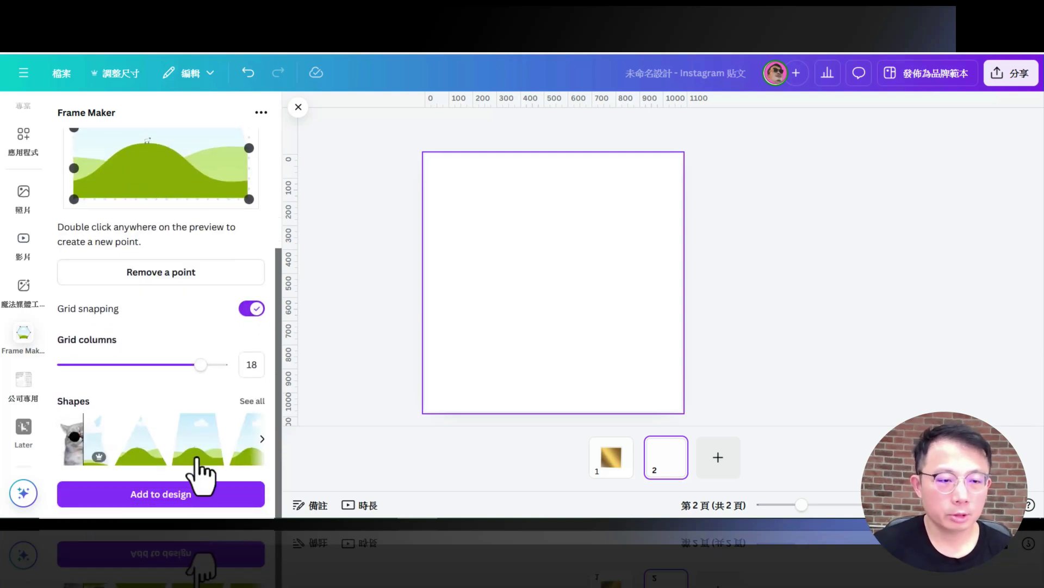
- Try the preset diamond and pentagon shapes in the frame preview
click(262, 438)
click(144, 437)
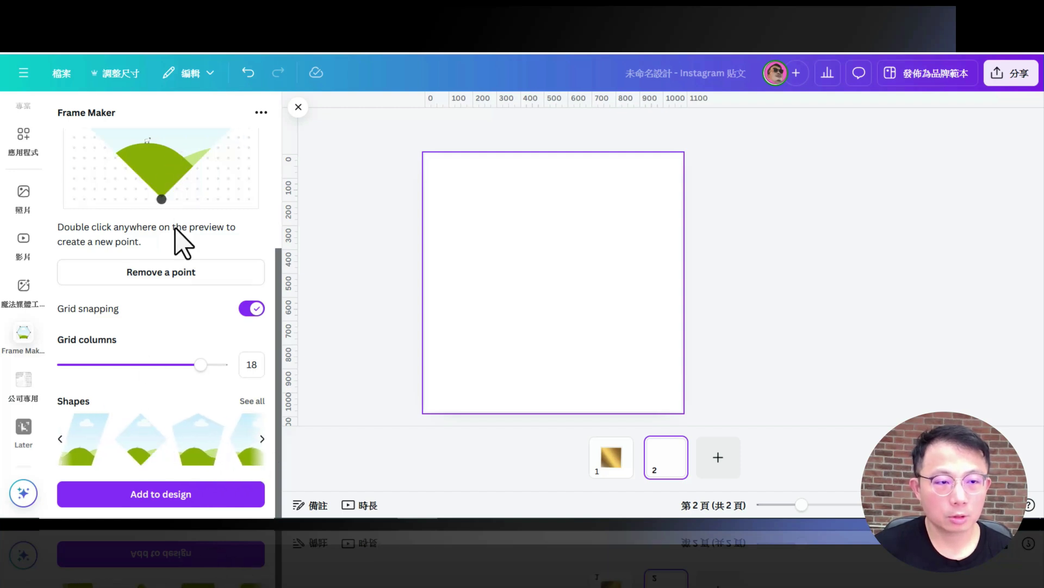
scroll(175, 241, up, 4)
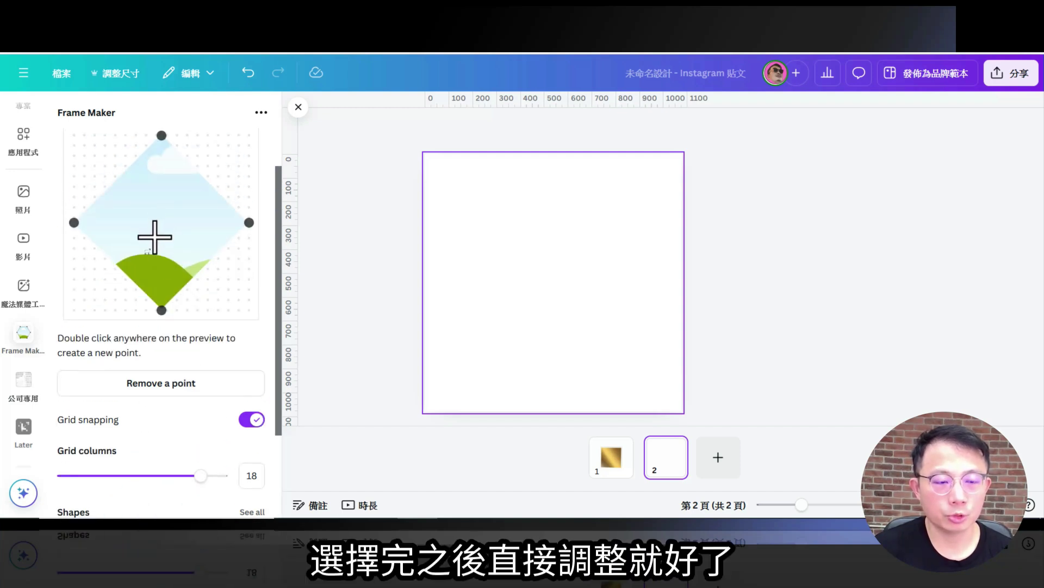
scroll(191, 408, down, 3)
click(186, 443)
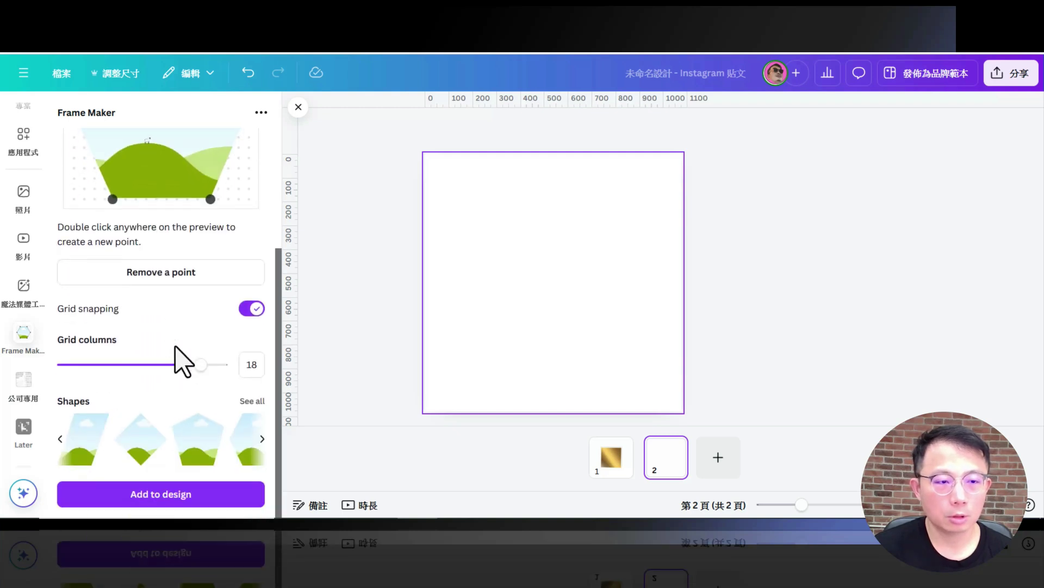
click(185, 447)
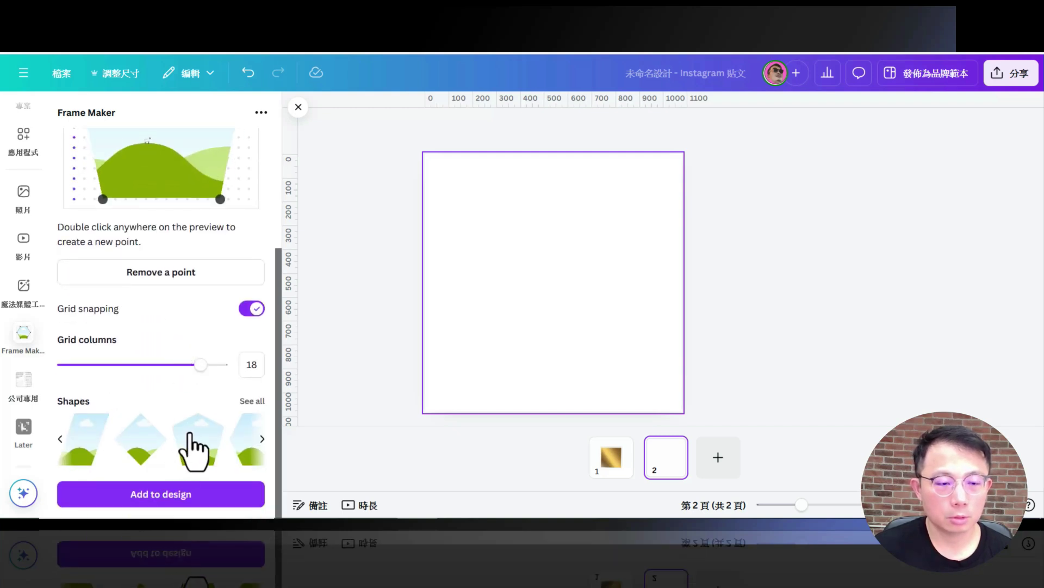
- Load the preset diamond shape and add one point on each of its four sides, set outward for a rounder outline
click(139, 460)
scroll(223, 403, up, 3)
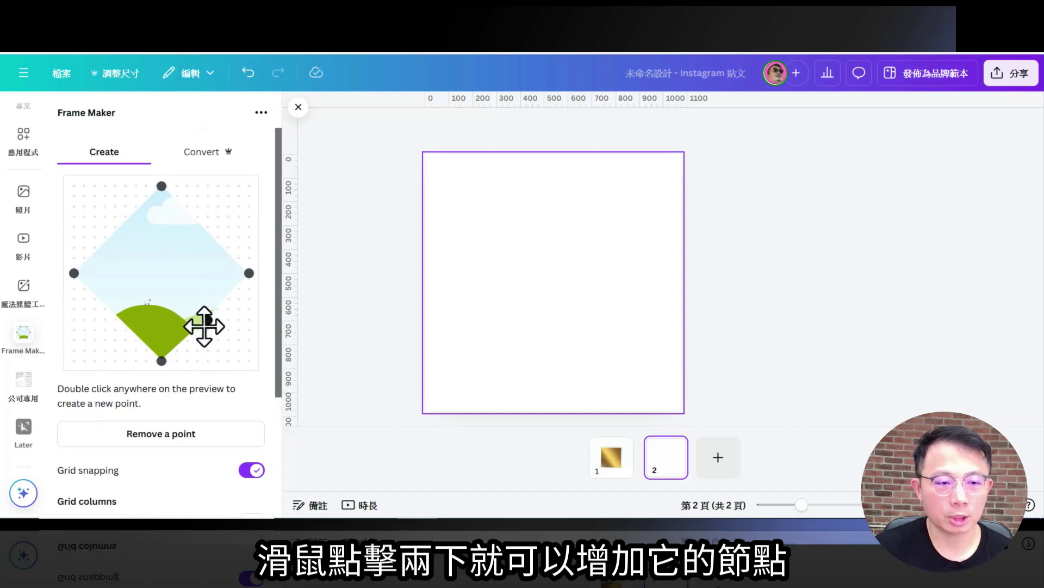
double_click(217, 329)
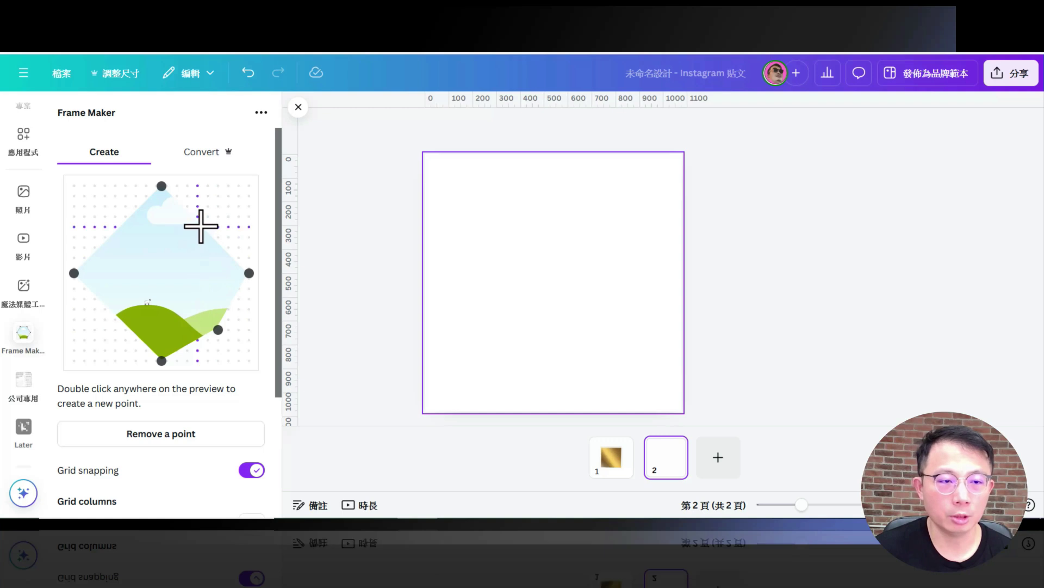
double_click(211, 217)
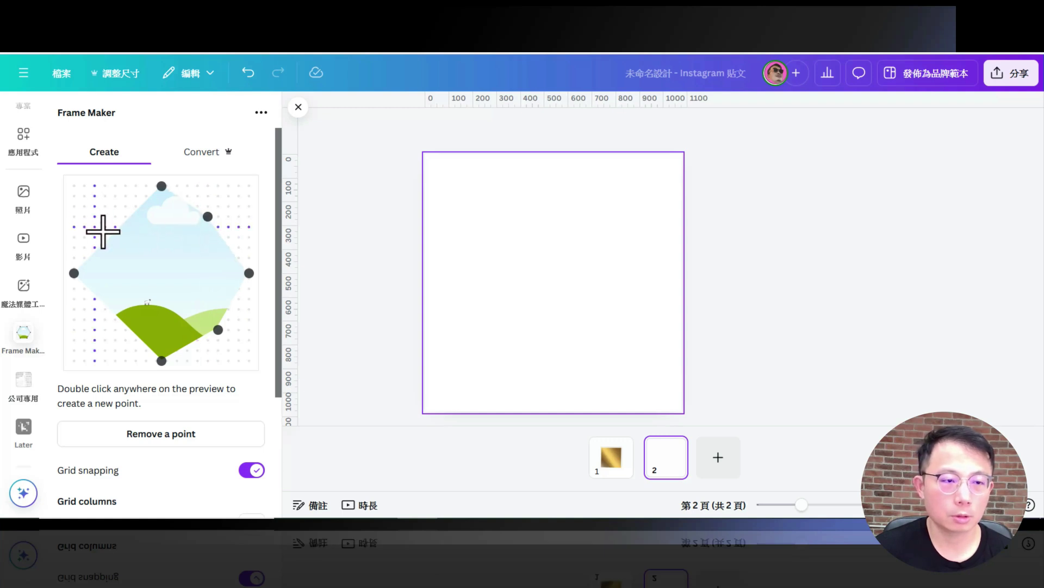
drag(125, 227, 105, 227)
drag(121, 321, 105, 340)
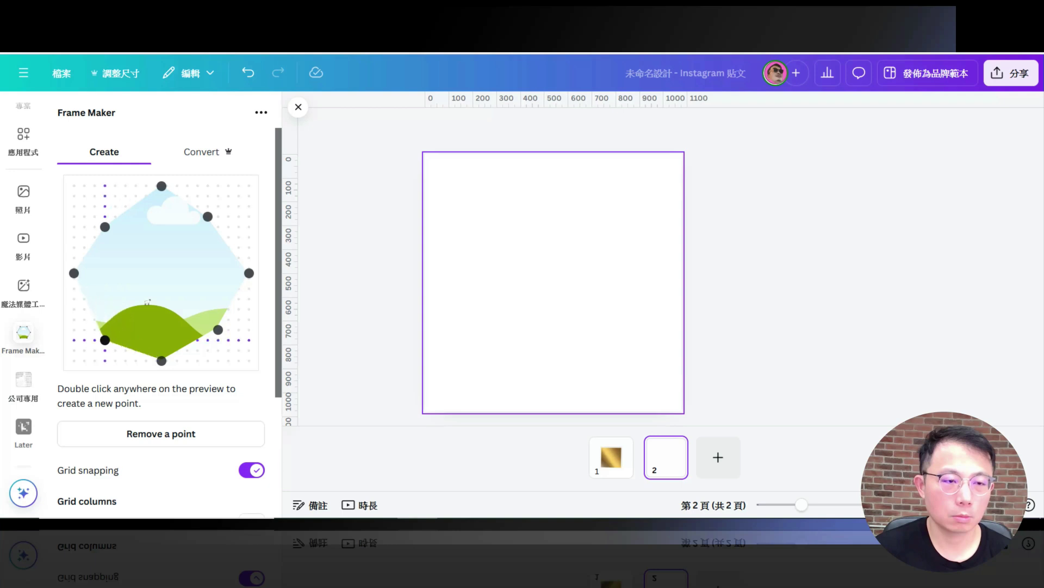
- Add the rounded diamond frame to page 2 and move it near the page's upper-left corner
scroll(164, 277, down, 3)
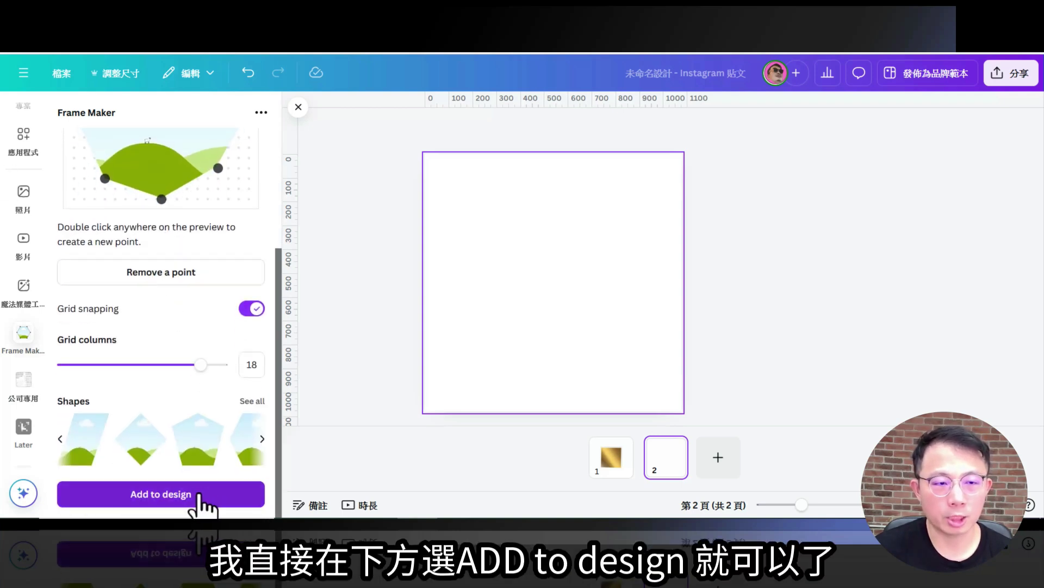
click(204, 495)
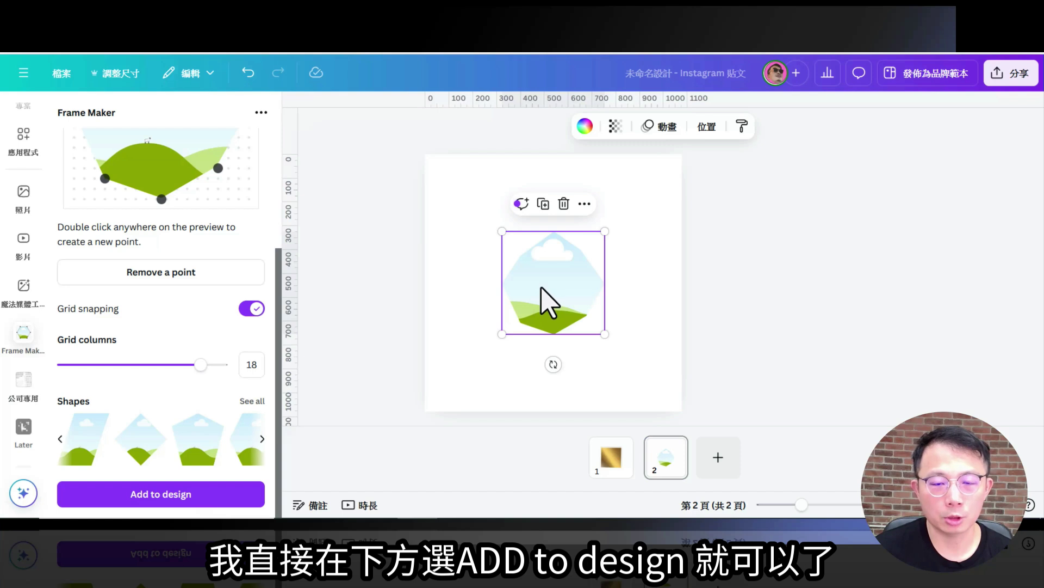
drag(541, 275, 487, 213)
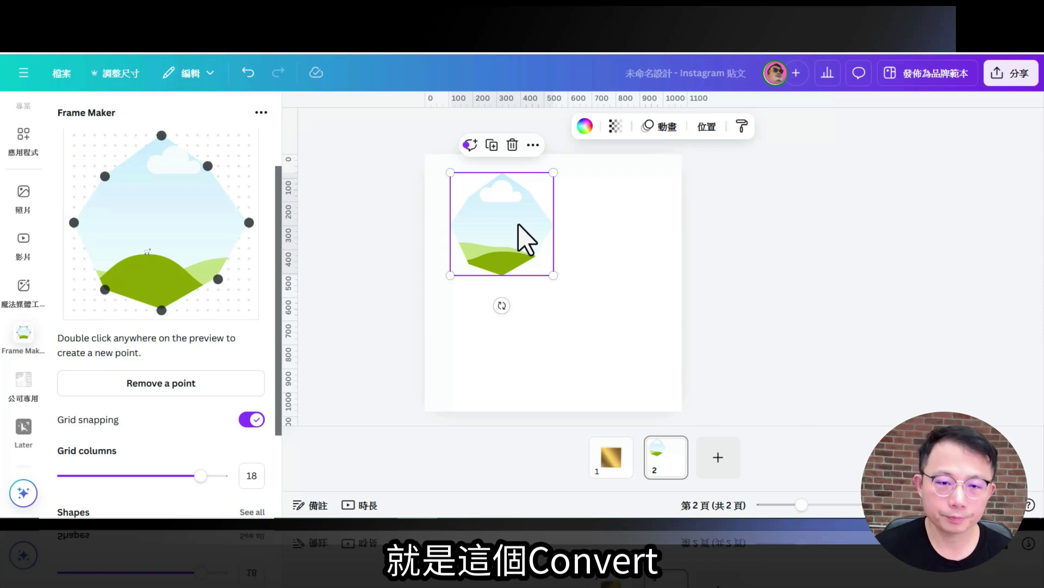
- Delete the custom frame from page 2 and switch Frame Maker to Convert mode
key(Delete)
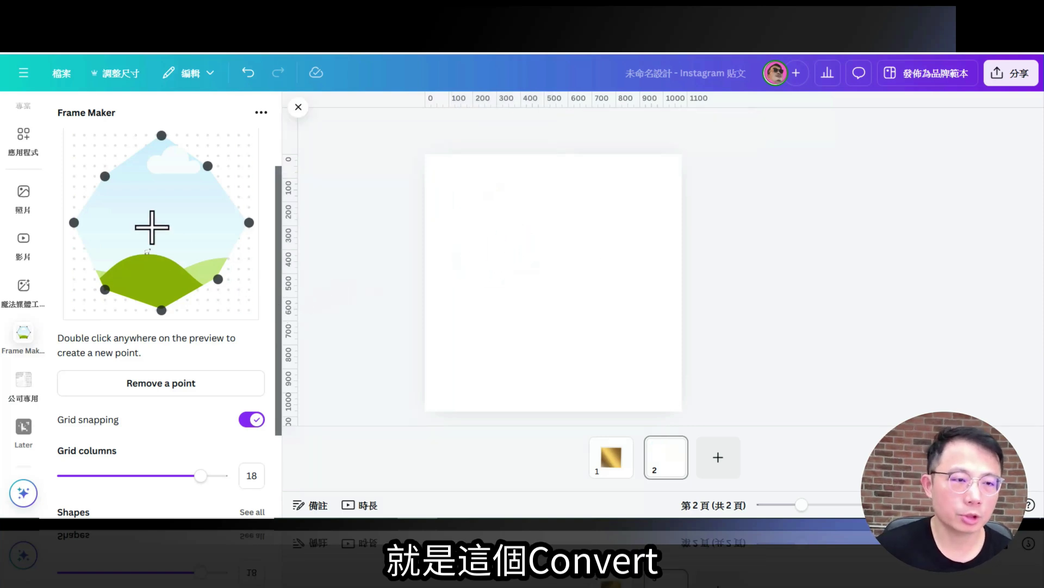
scroll(152, 227, up, 1)
click(204, 157)
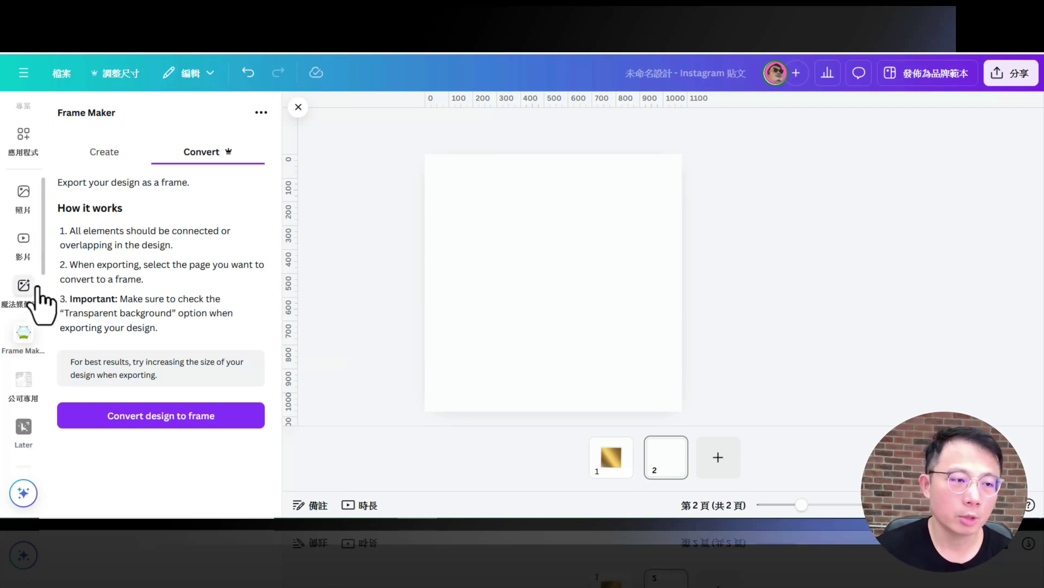
- Search the photos for "cat", place the sunglasses-wearing cat on red on page 2 and remove its background
click(23, 194)
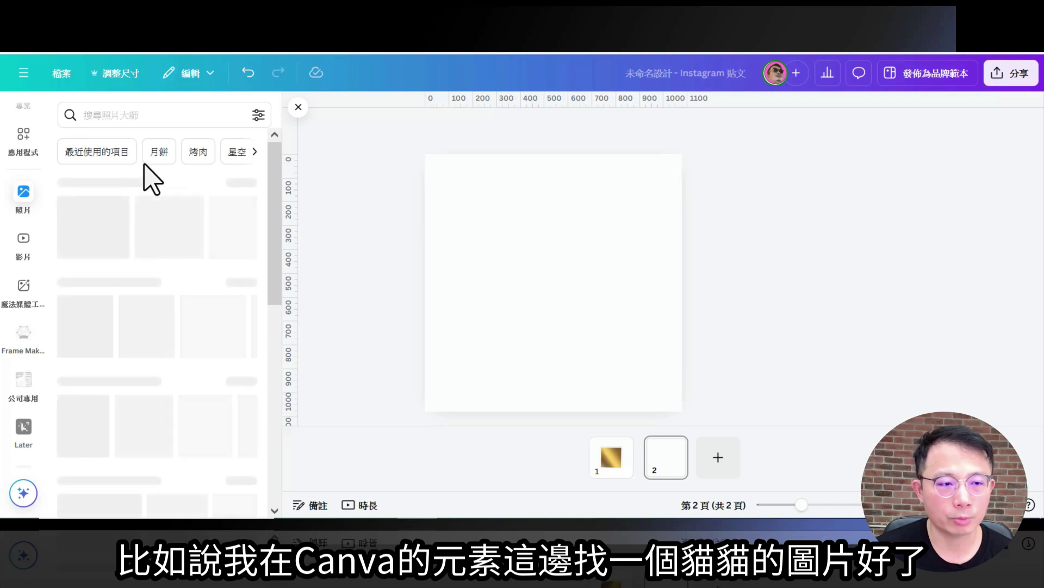
click(99, 114)
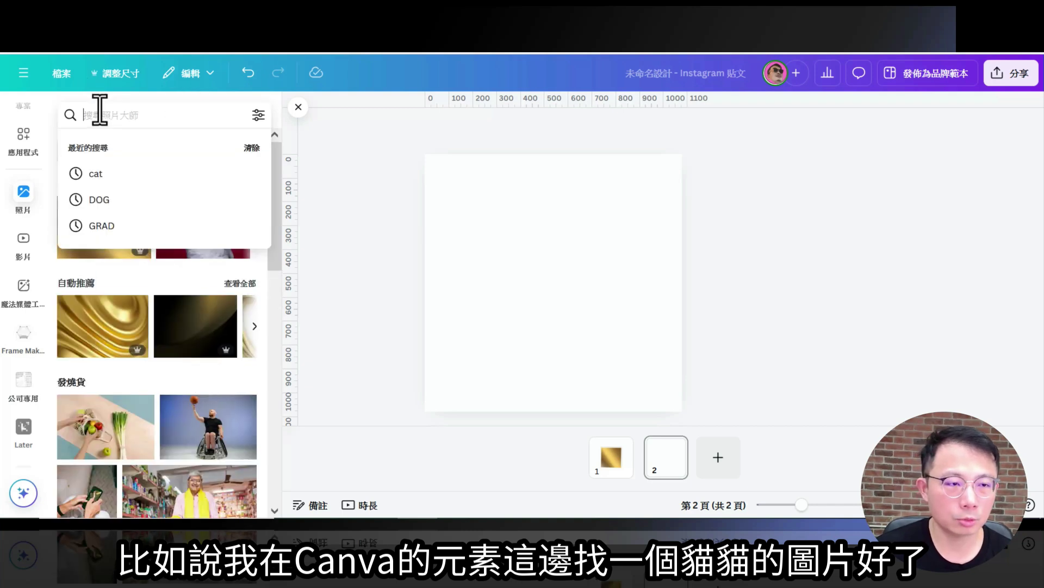
text(ca)
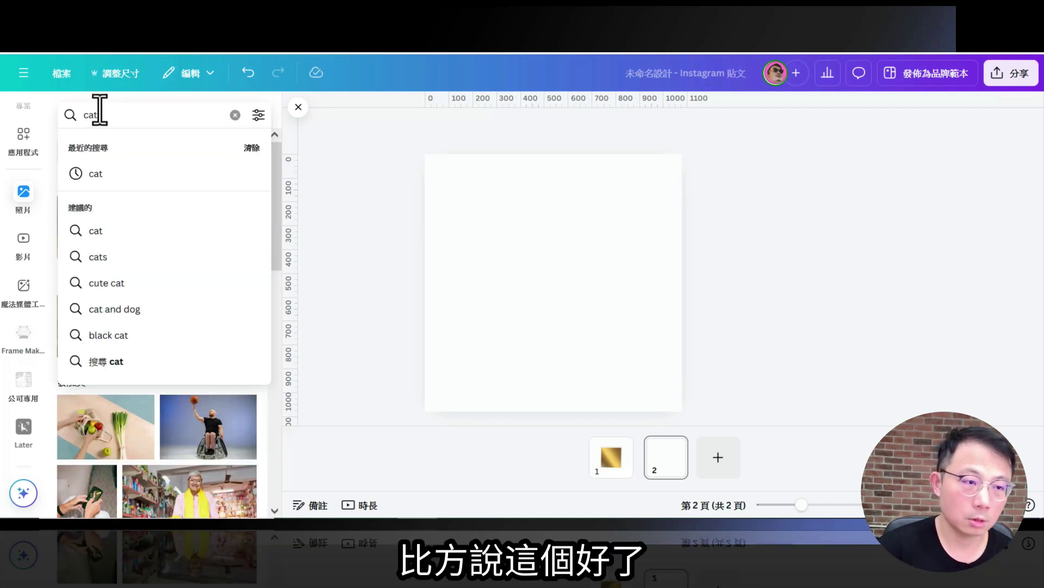
text(t)
key(Return)
drag(156, 415, 536, 257)
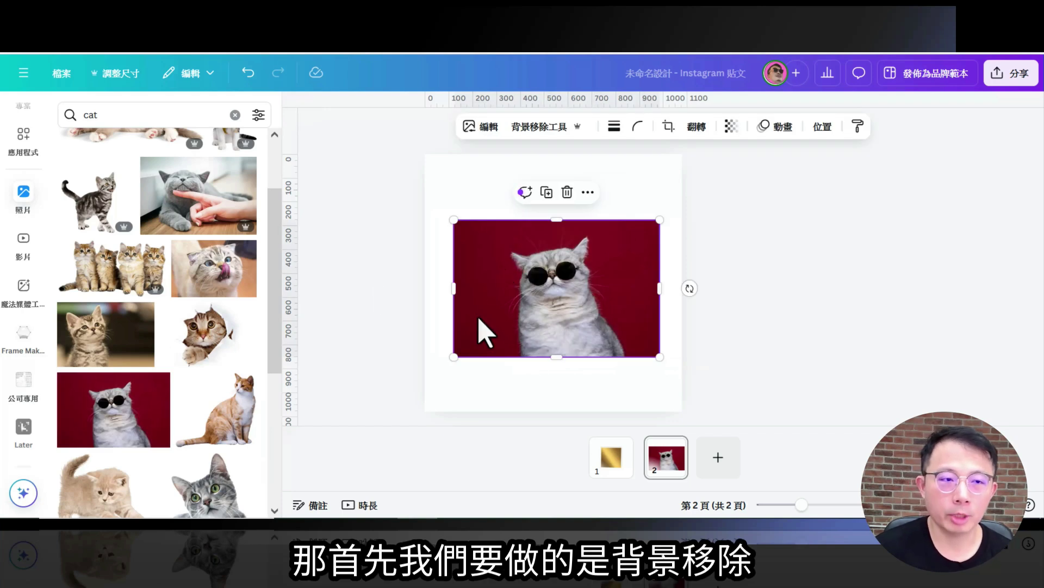
click(535, 128)
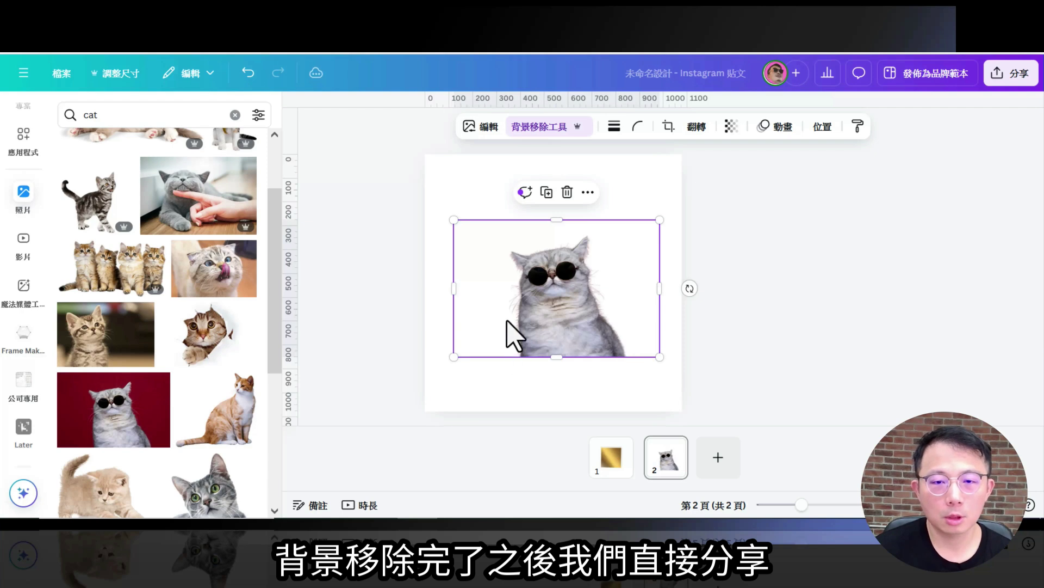
- Download only page 2 as a PNG with a transparent background
click(1009, 73)
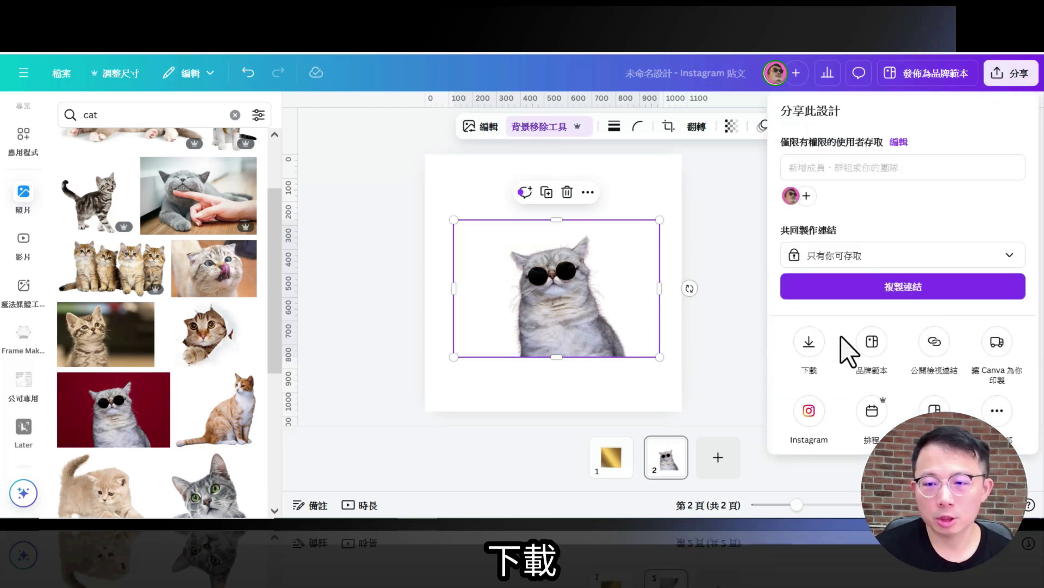
click(809, 348)
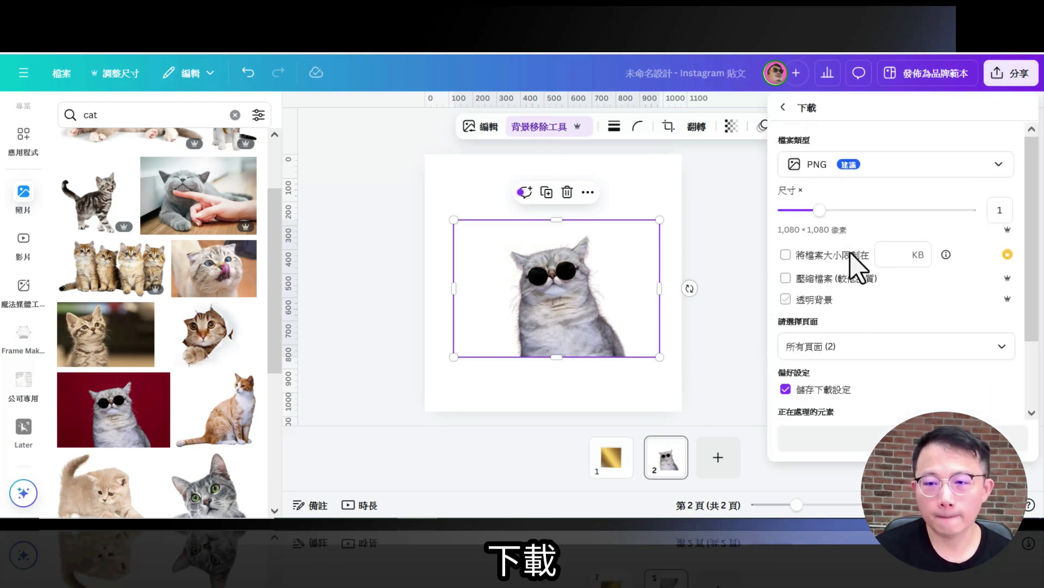
click(799, 299)
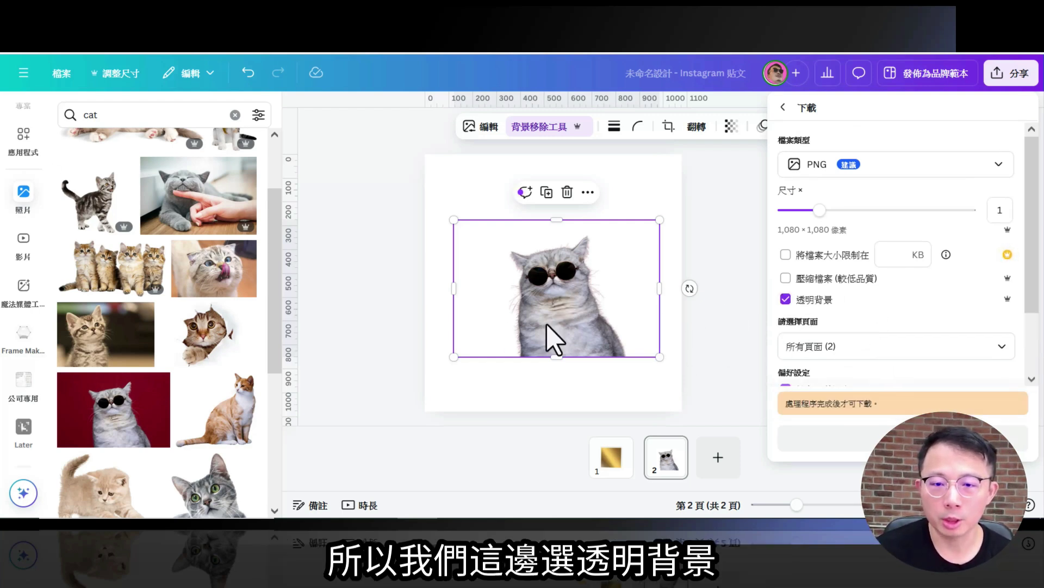
click(976, 349)
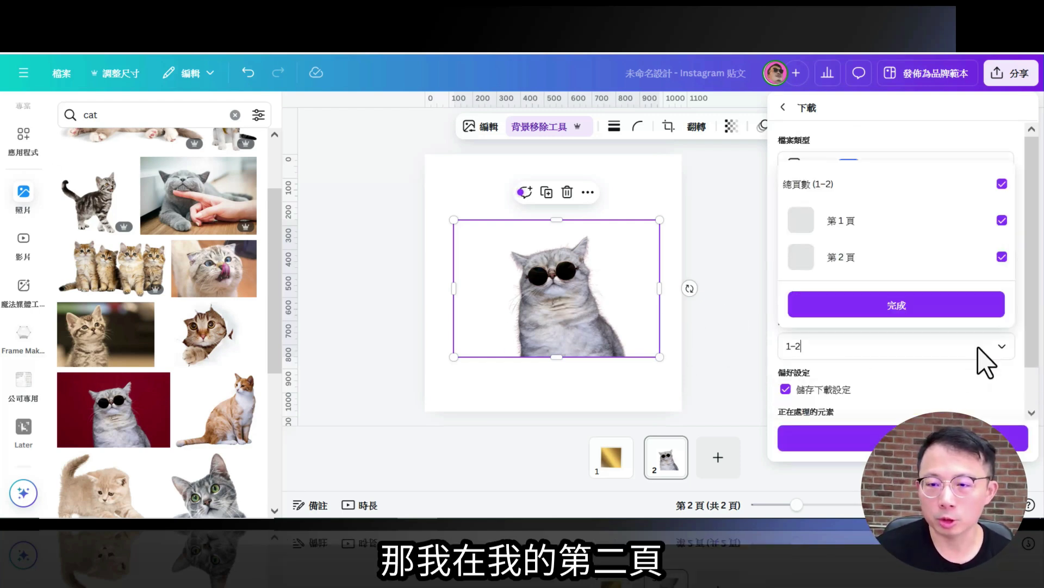
click(1002, 184)
click(1002, 256)
click(949, 304)
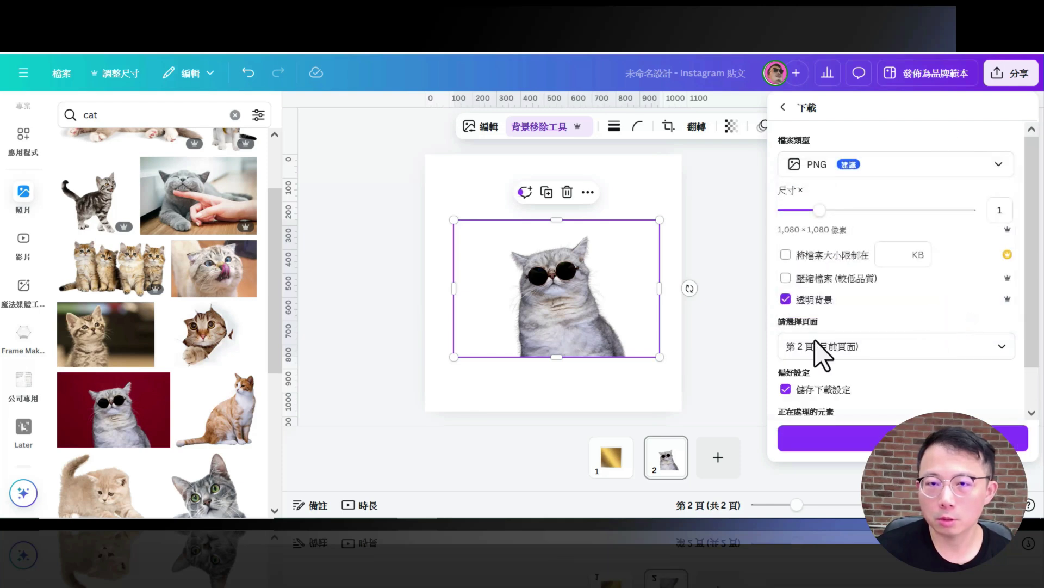
click(877, 435)
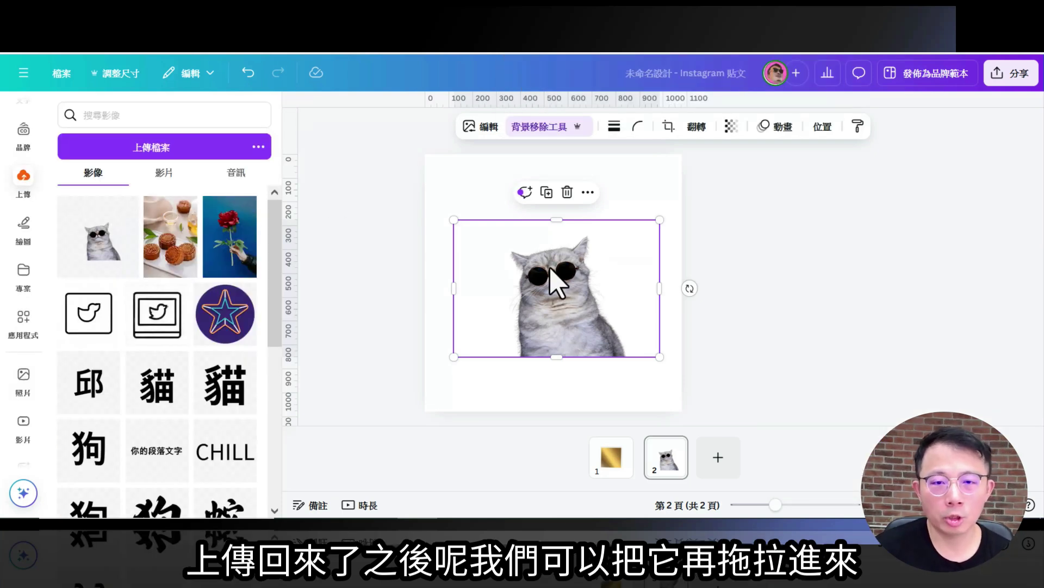
- Replace the cat photo on page 2 with the uploaded transparent cat image, centred on the page
key(Delete)
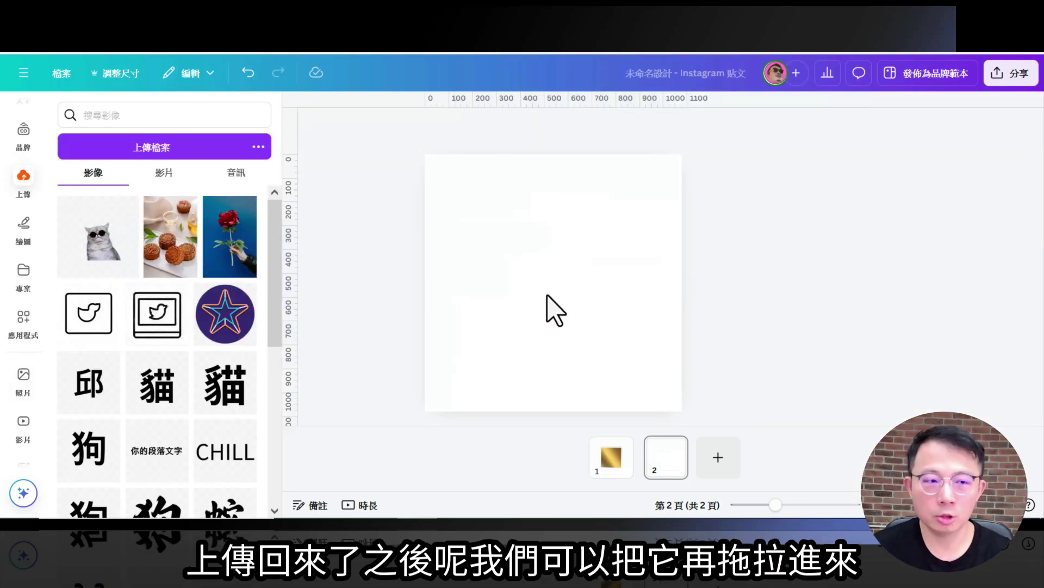
click(98, 255)
drag(561, 294, 574, 310)
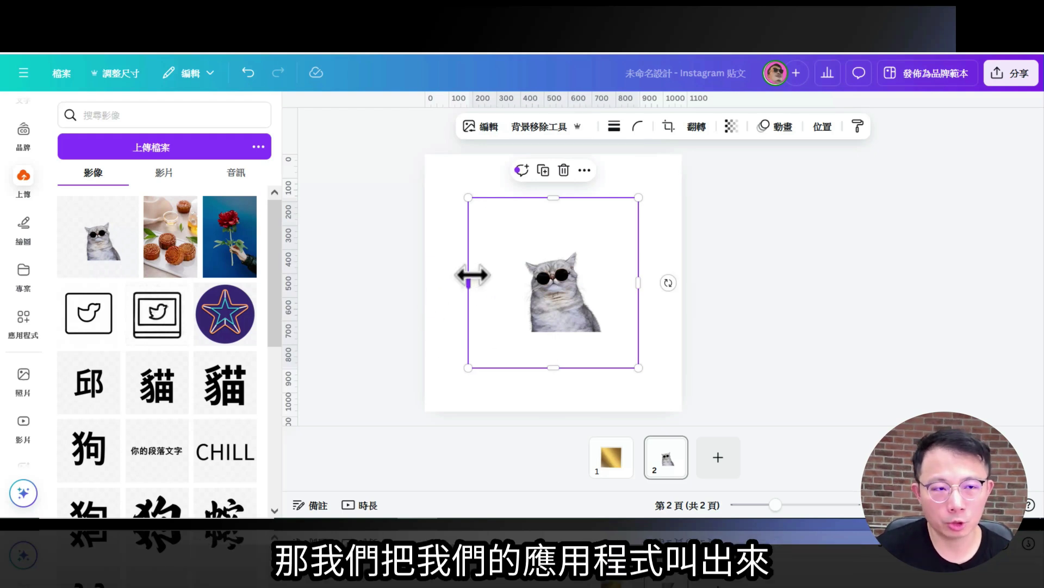
- Search the apps for "Frame Maker" and open it
click(21, 324)
click(163, 108)
text(Frame Maker)
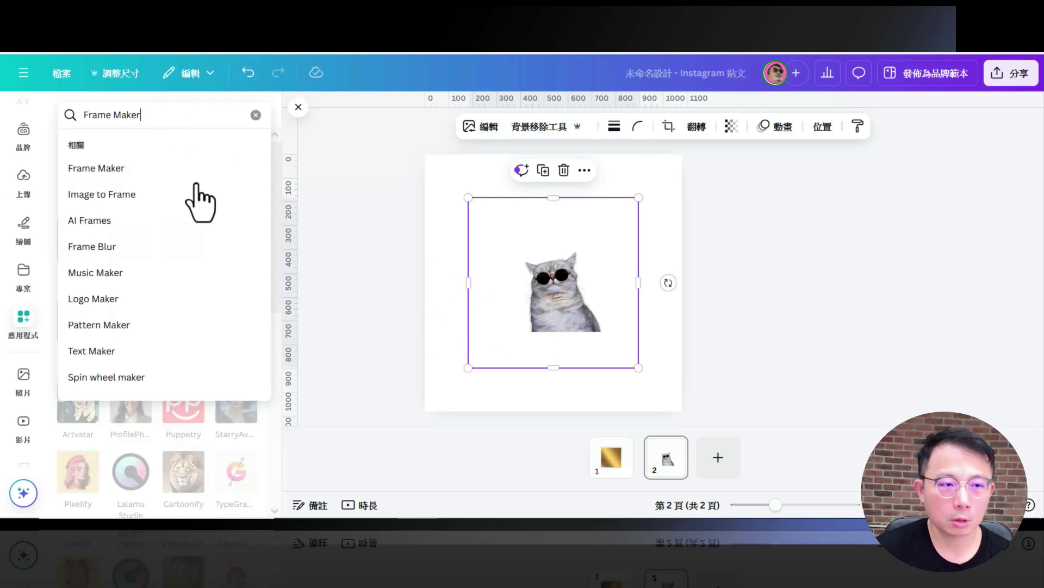
key(Return)
click(76, 186)
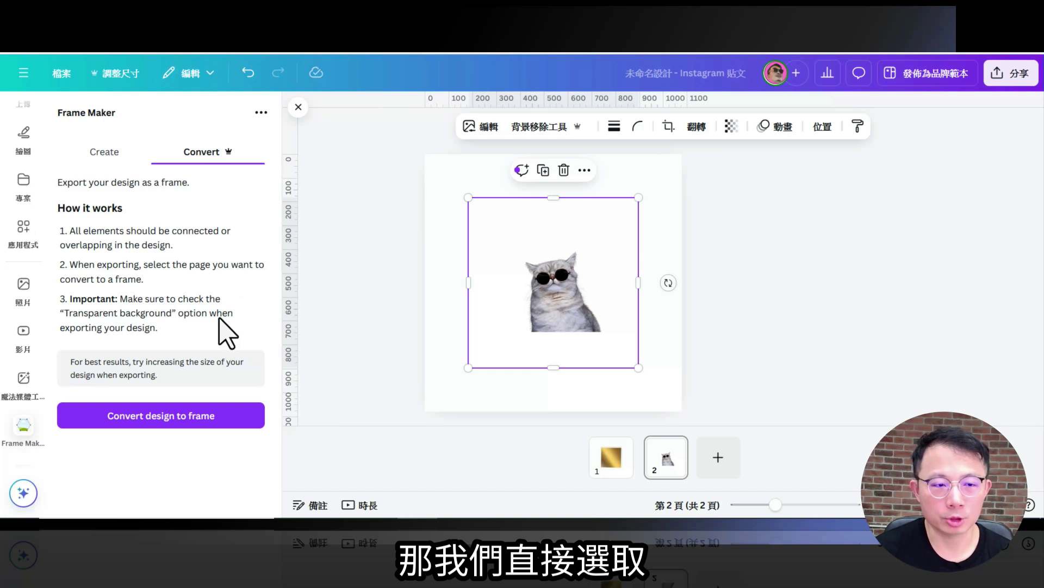
- Convert the design to a frame, exporting only page 2 with a transparent background
click(173, 418)
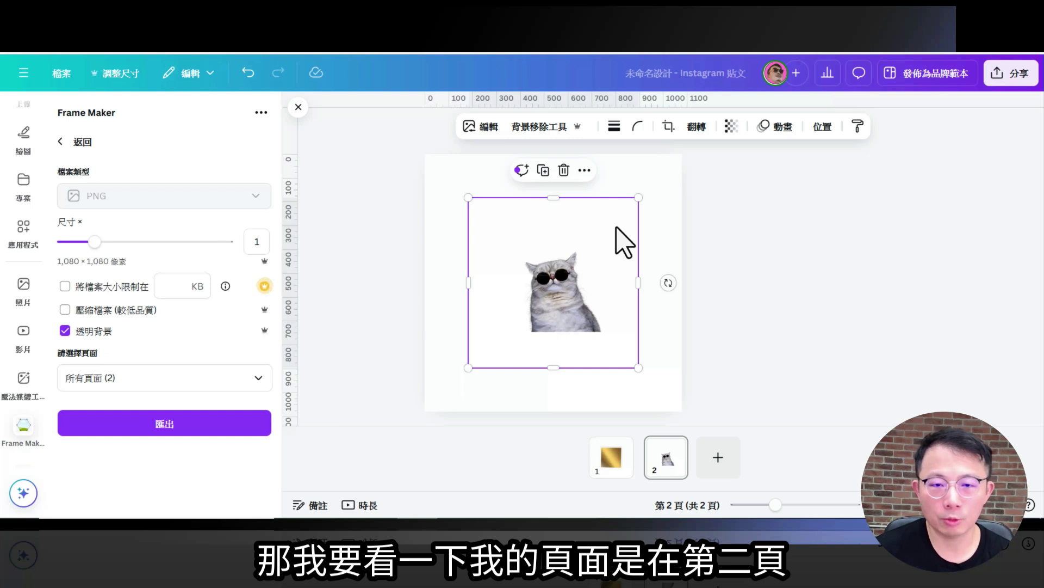
click(259, 378)
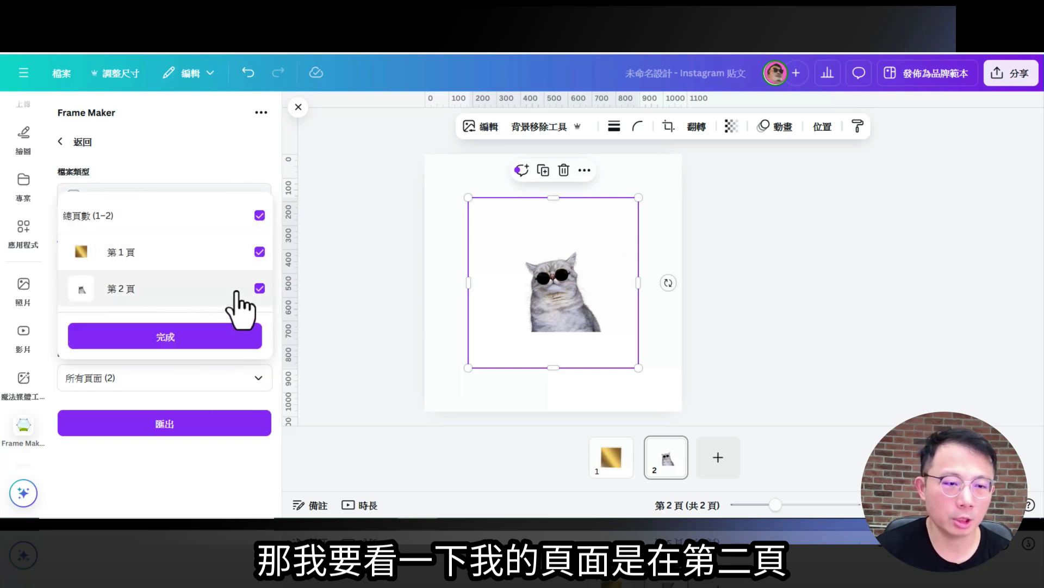
click(259, 216)
click(260, 288)
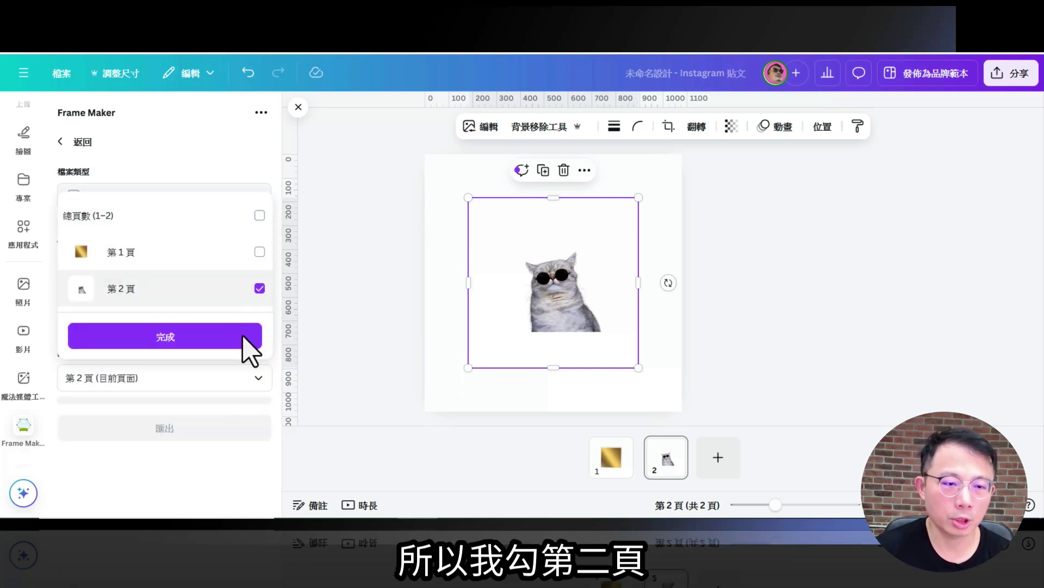
click(163, 340)
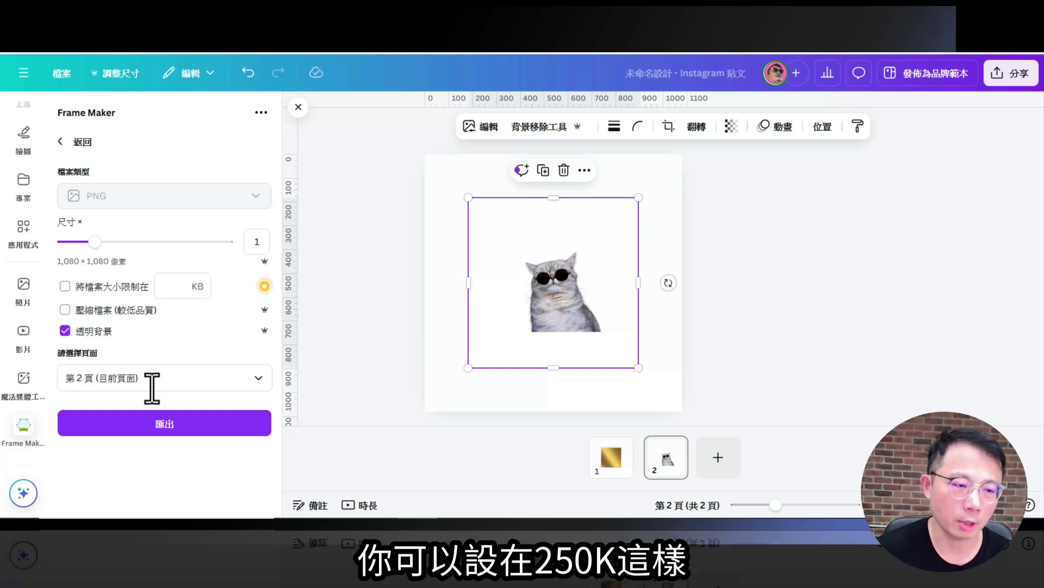
click(134, 430)
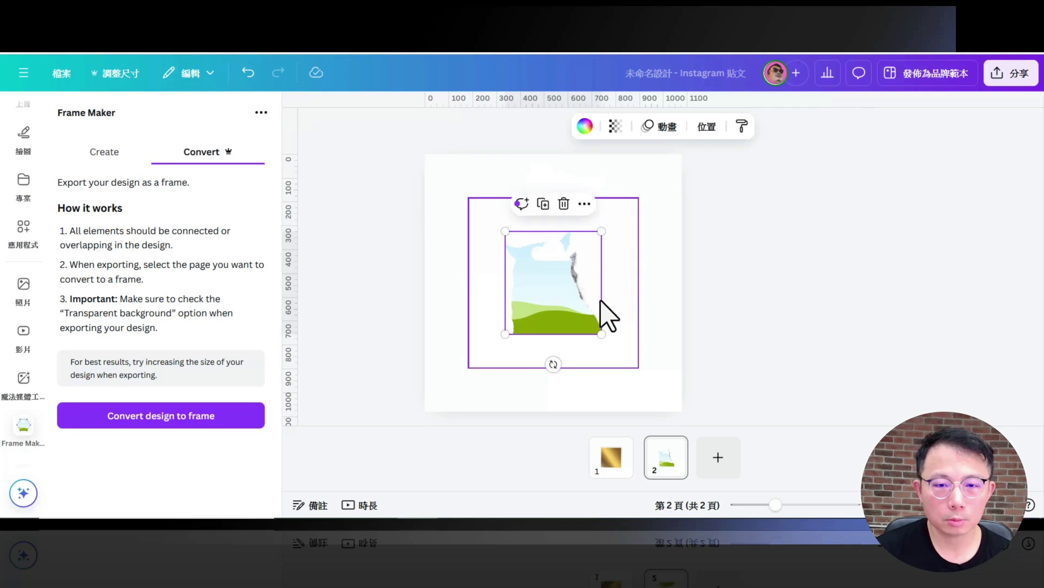
- Separate the overlapping elements by moving the cat-shaped frame to the page's left side and the cat image to its right
drag(598, 313, 488, 296)
click(560, 315)
drag(560, 315, 605, 291)
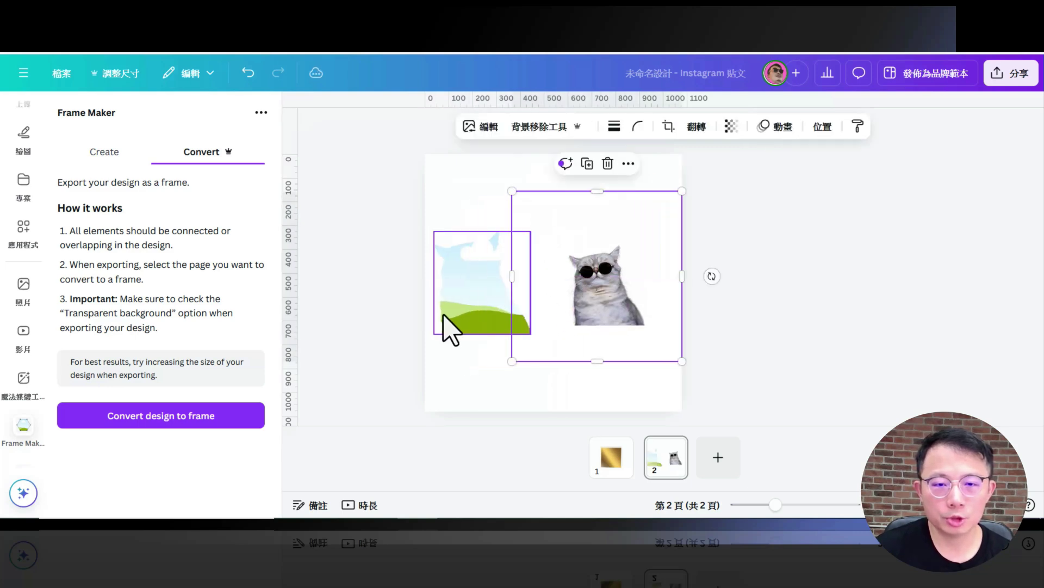
- Shrink the cat-shaped frame slightly and line it up beside the cat image
click(487, 282)
drag(528, 232, 517, 246)
drag(491, 299, 502, 278)
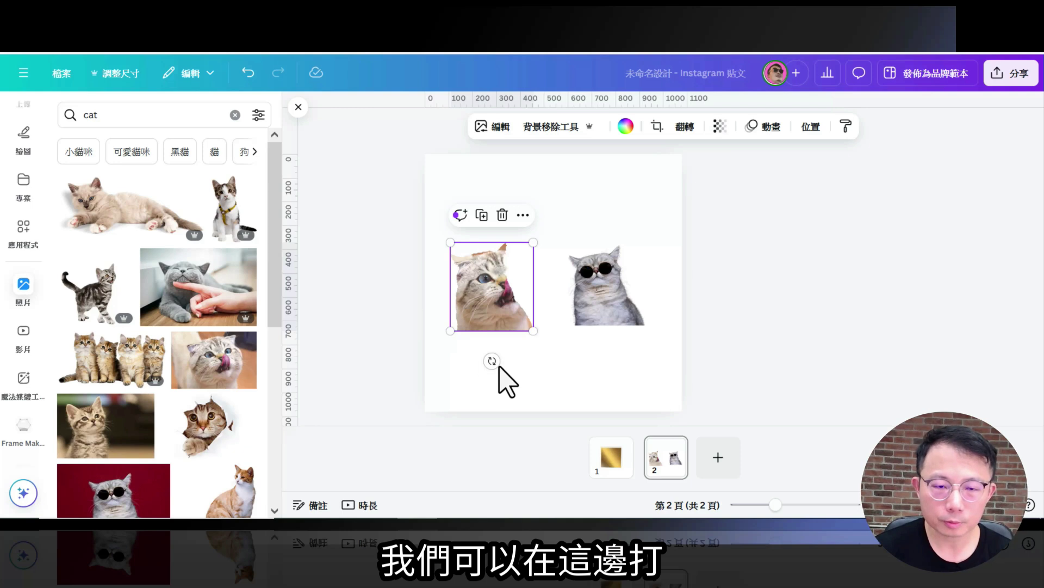
- Add a third page with the text 狗 at size 516, in bold and in the Arial Unicode font
click(722, 463)
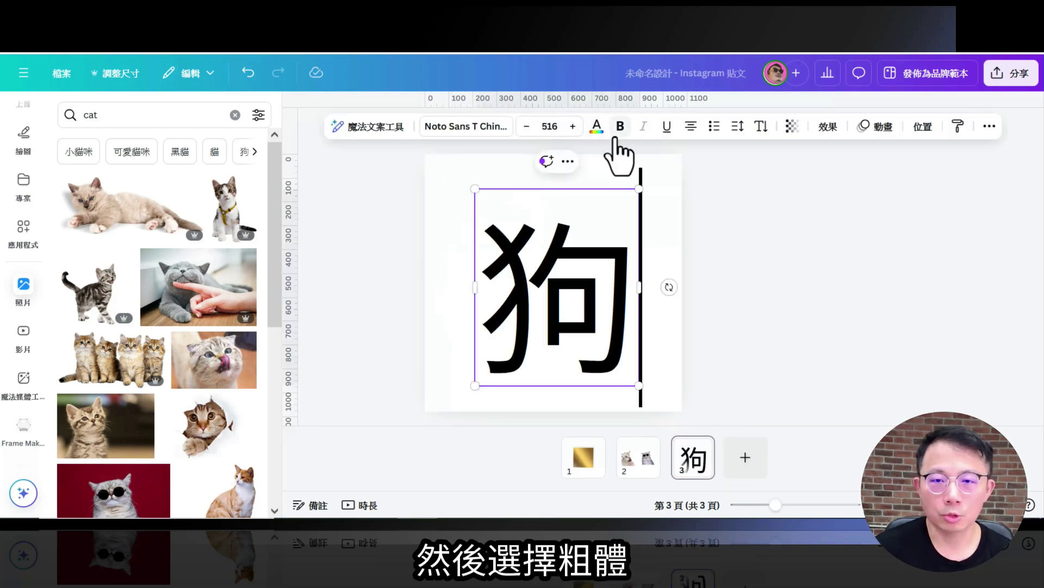
click(621, 131)
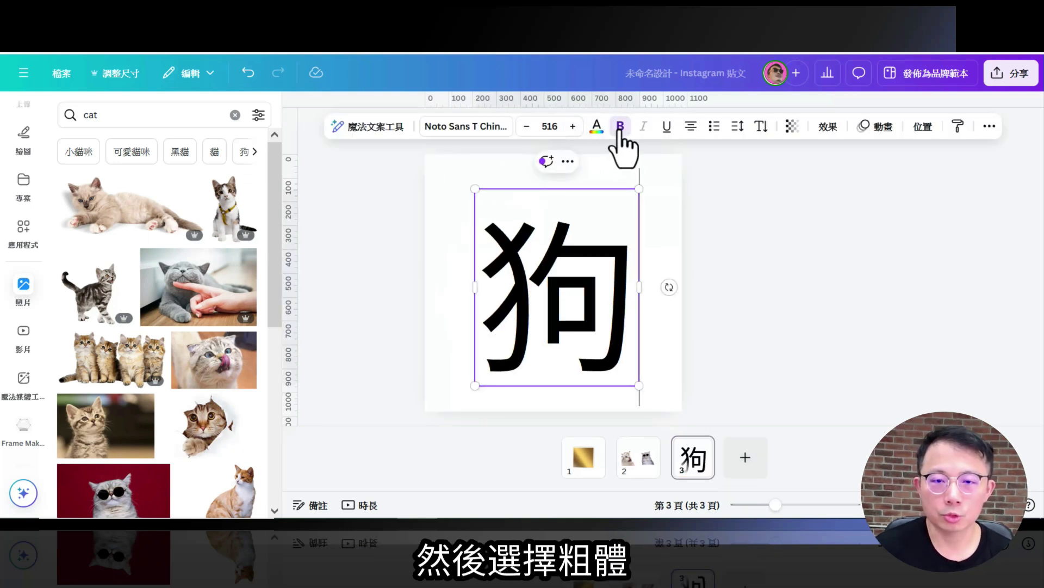
double_click(561, 227)
click(619, 130)
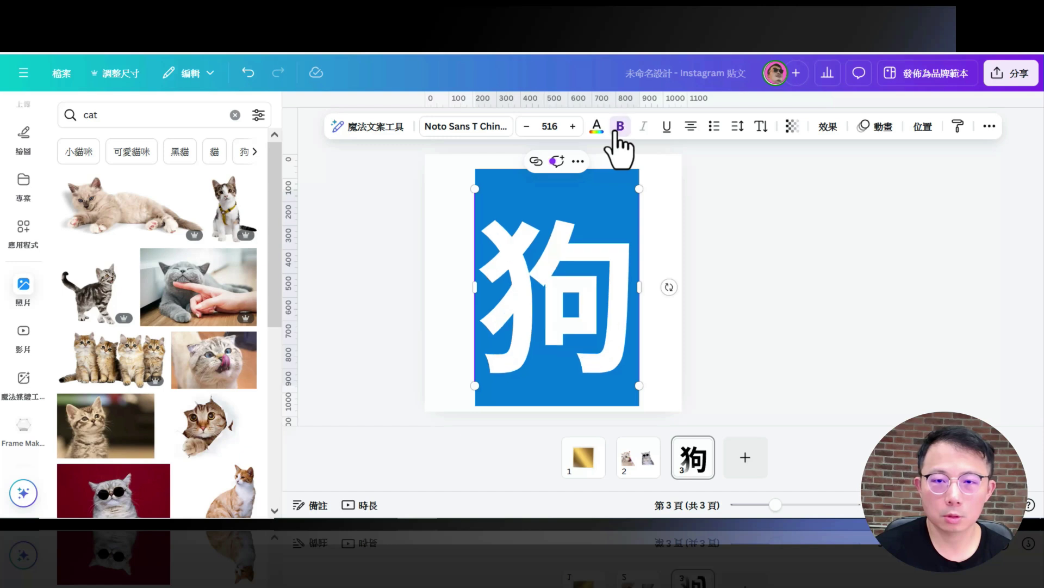
click(467, 128)
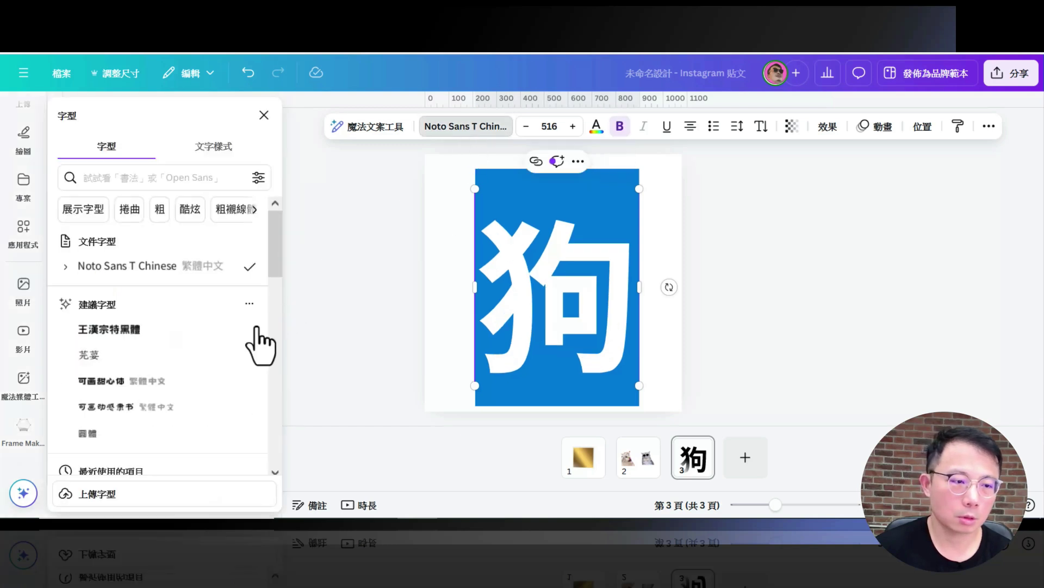
click(191, 178)
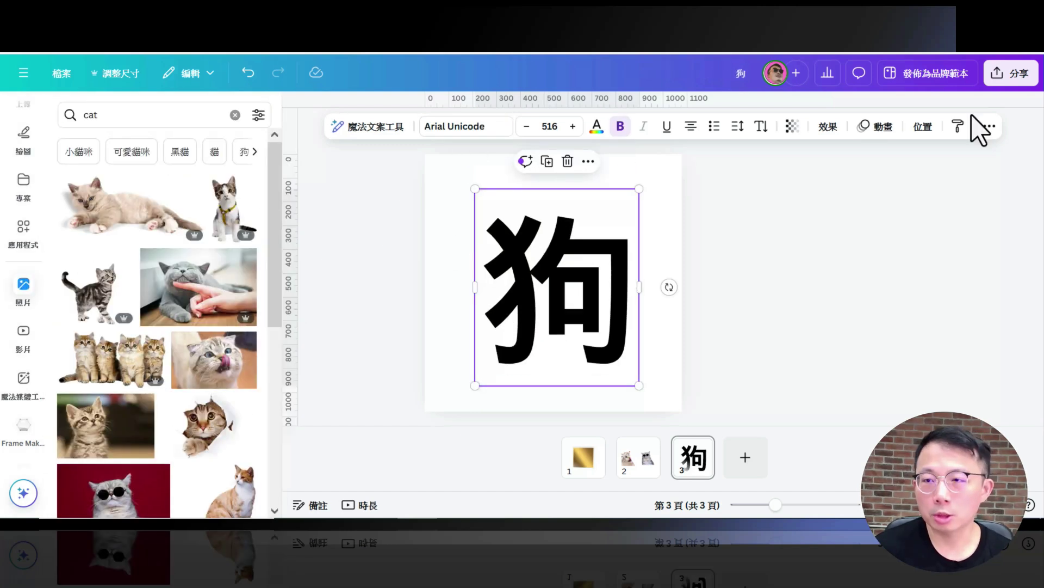
- Download only page 3 as a PNG with a transparent background
click(1012, 77)
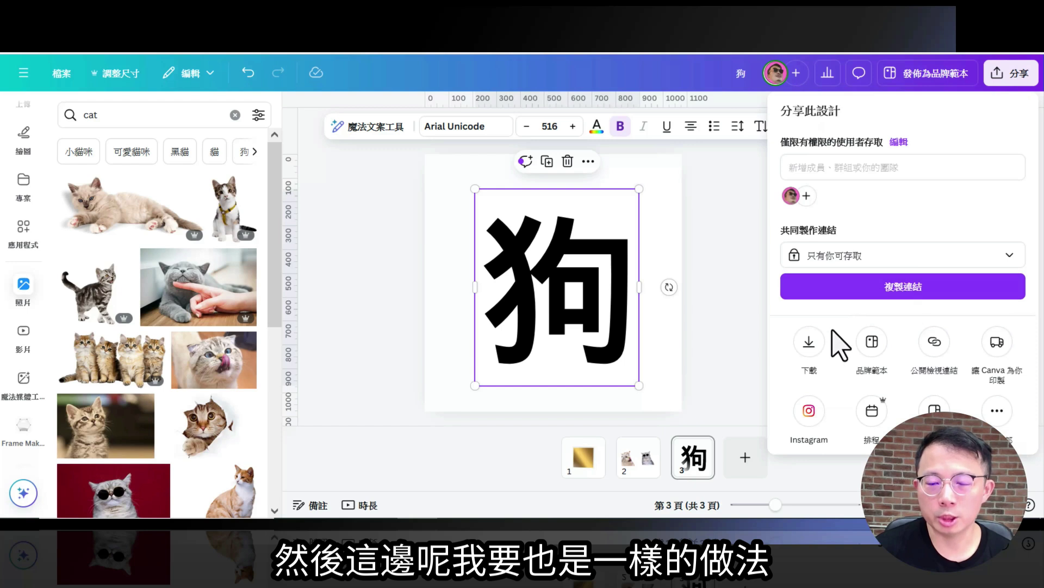
click(820, 343)
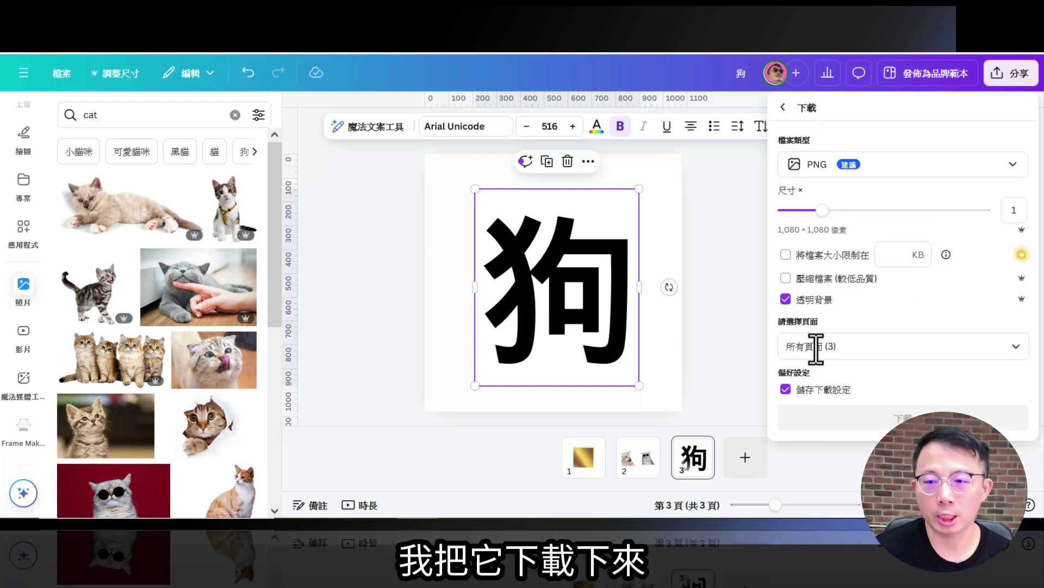
click(1014, 348)
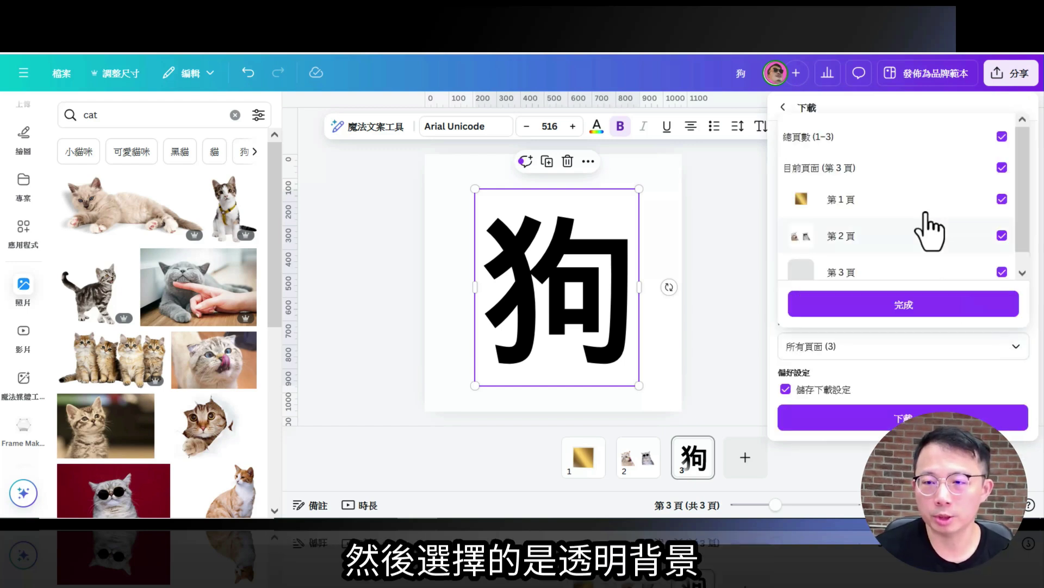
click(1002, 137)
click(1002, 272)
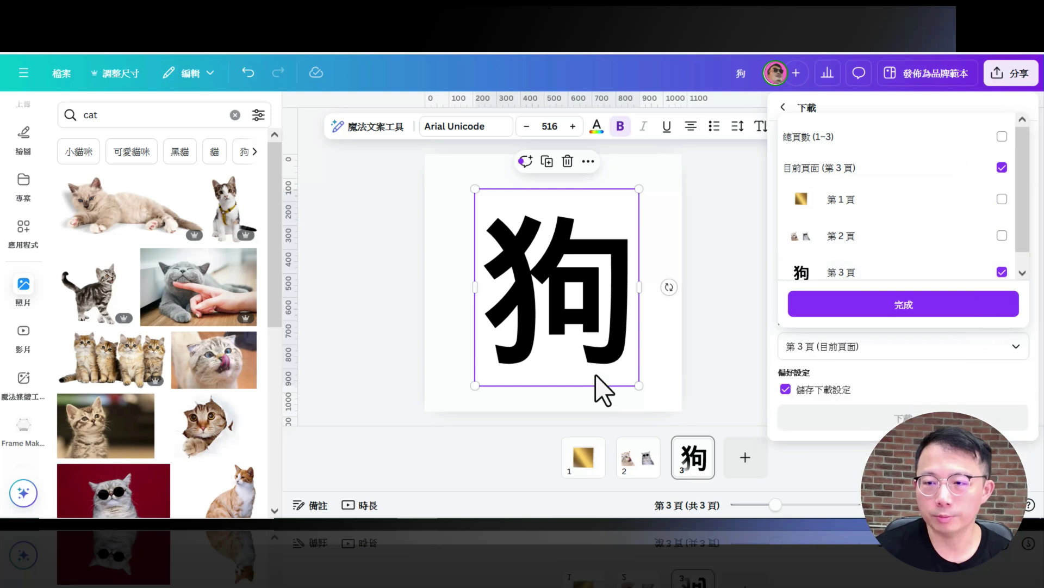
click(875, 311)
click(843, 419)
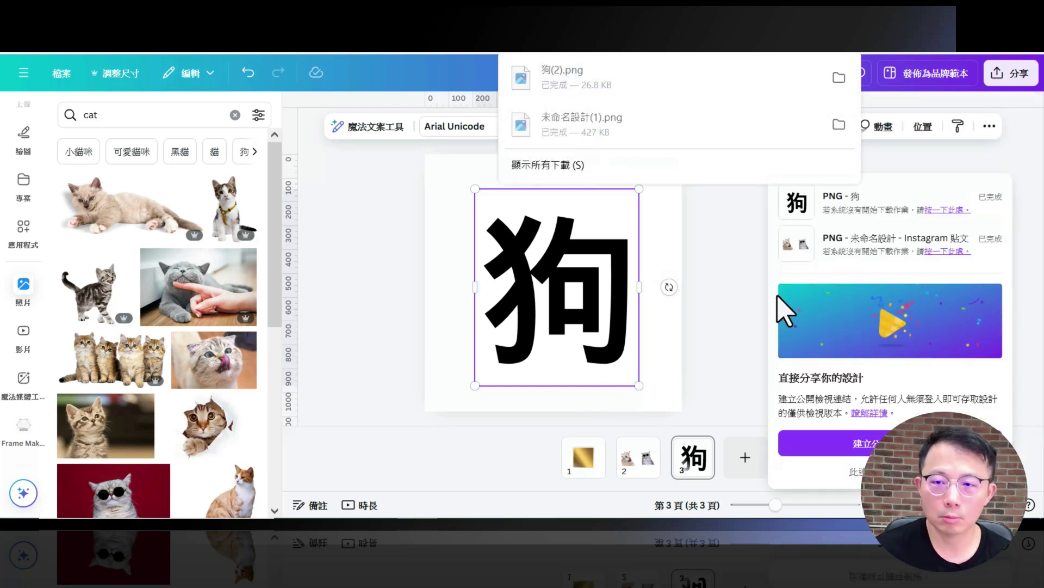
click(361, 240)
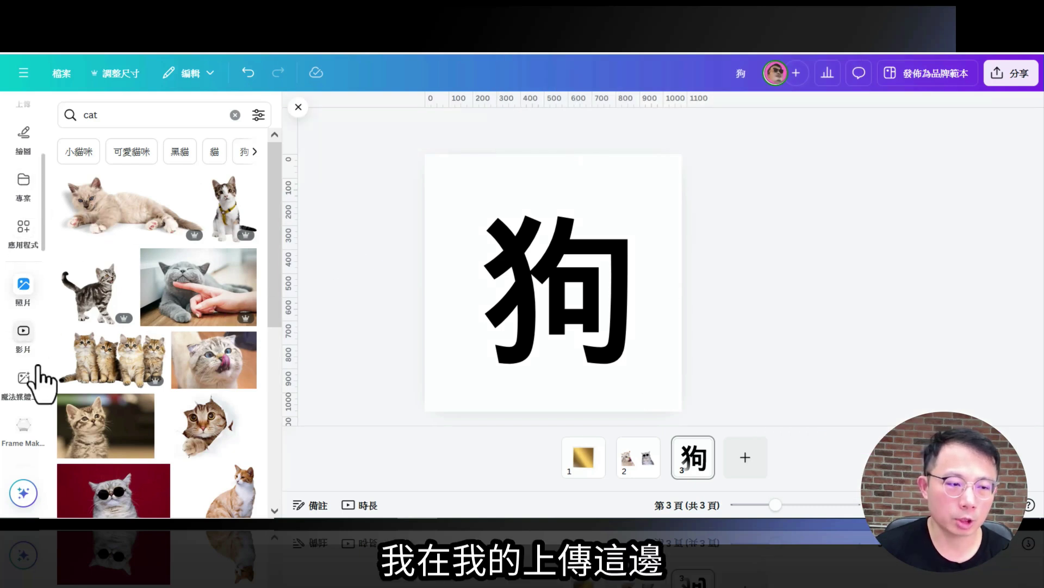
- Add a fourth page, place the uploaded 狗 image on it, and enlarge and centre the image
scroll(22, 392, down, 5)
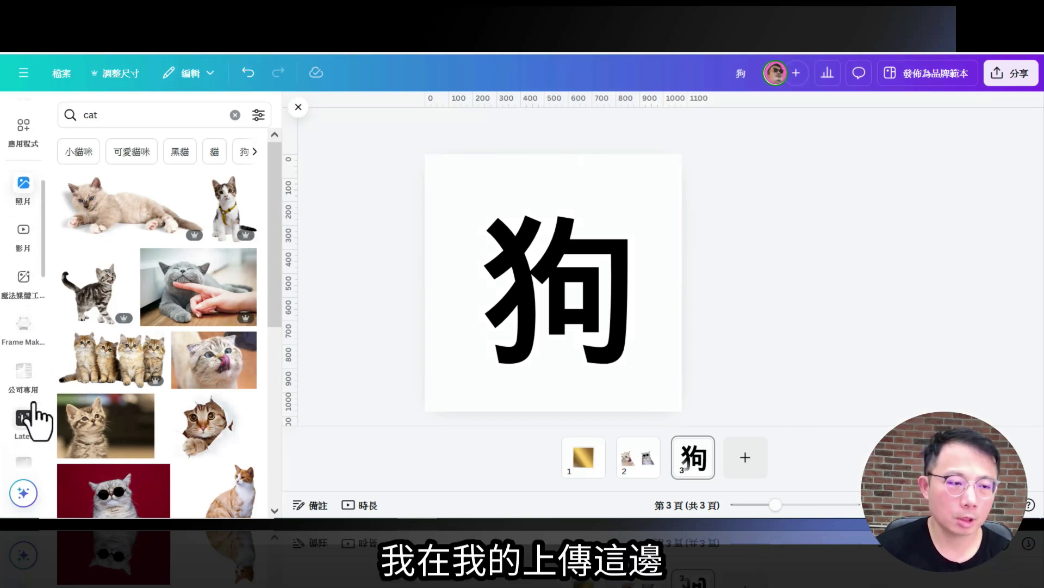
scroll(33, 416, up, 5)
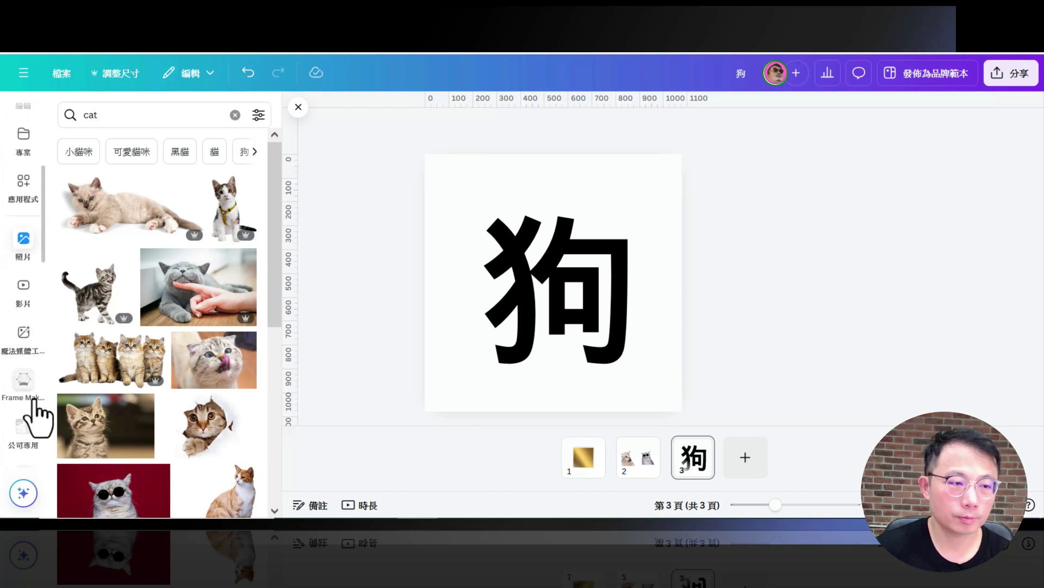
click(24, 135)
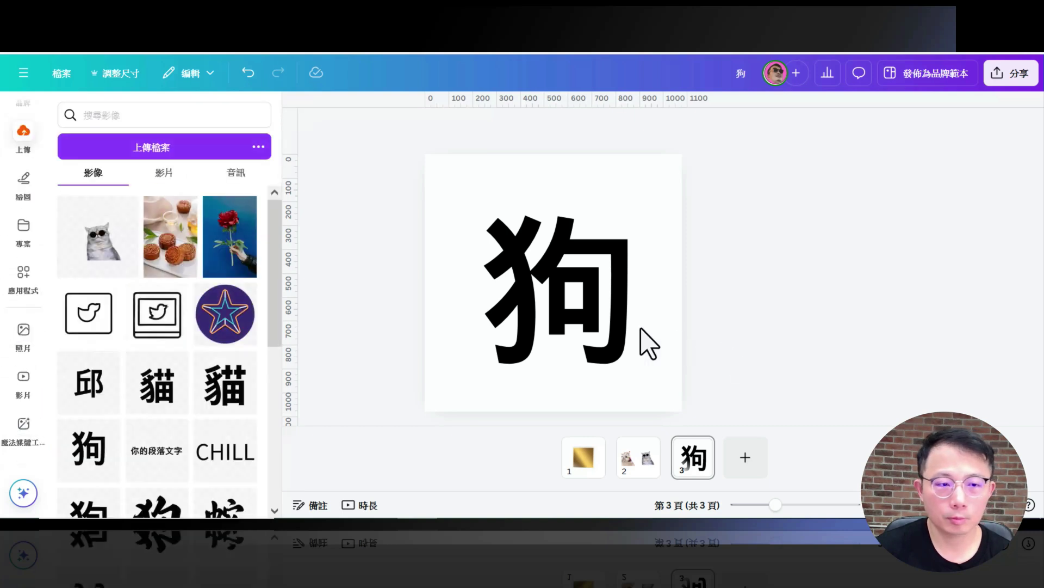
click(735, 459)
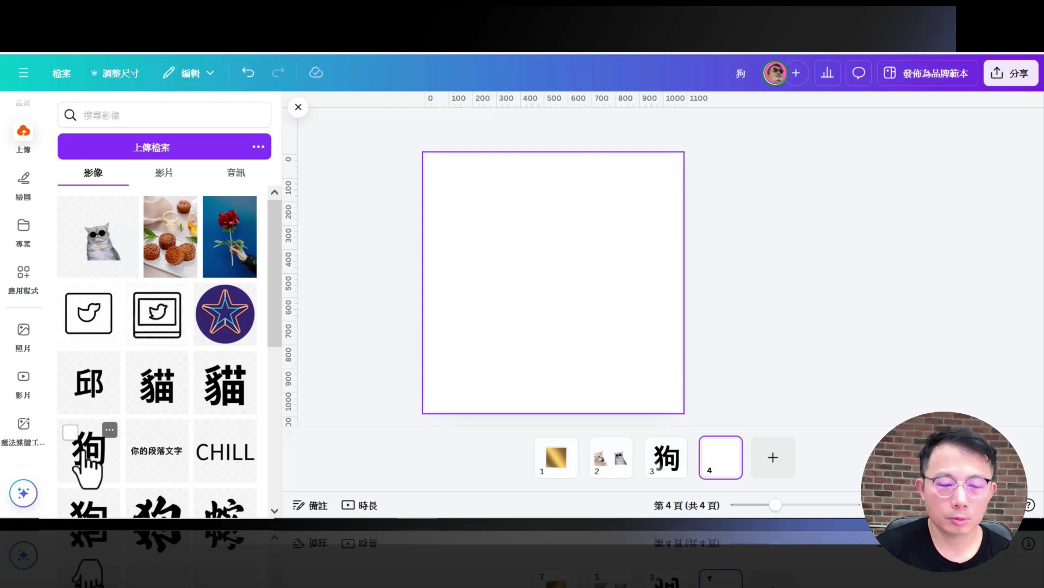
drag(83, 451, 493, 248)
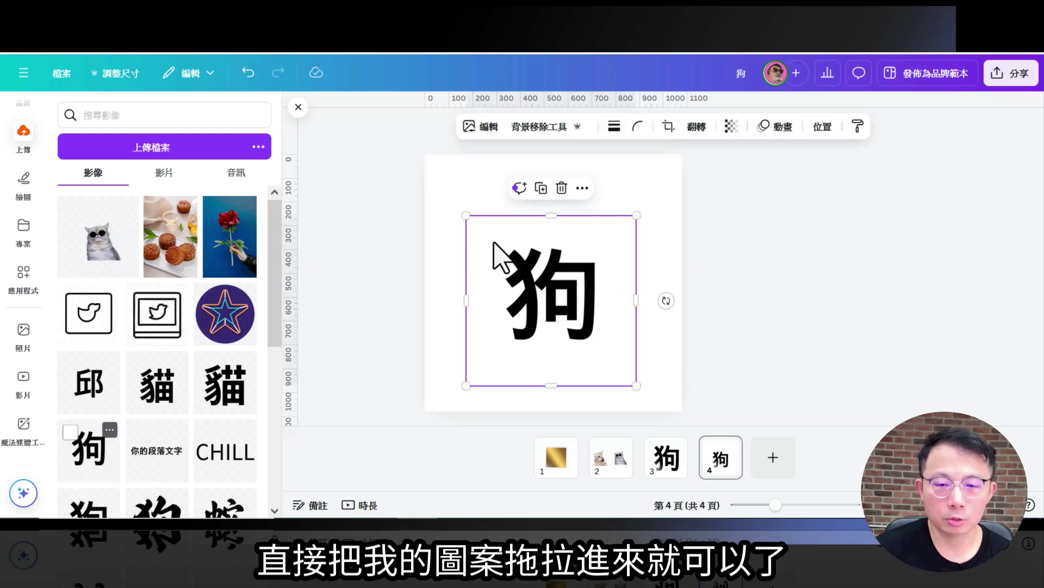
drag(636, 218, 674, 175)
drag(575, 278, 554, 283)
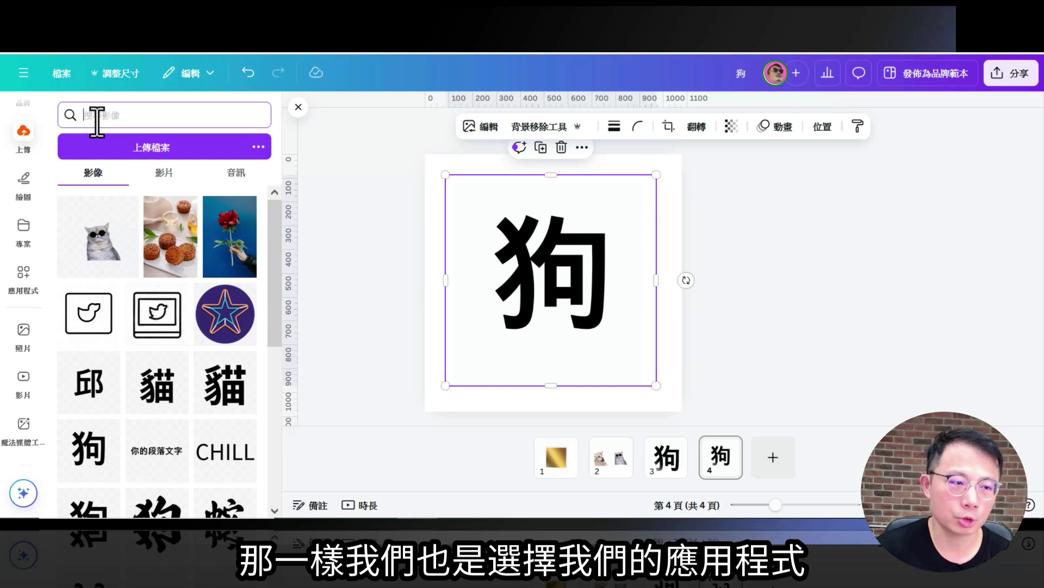
- Convert the design to a frame with Frame Maker, exporting only page 4 with a transparent background
click(22, 273)
click(78, 159)
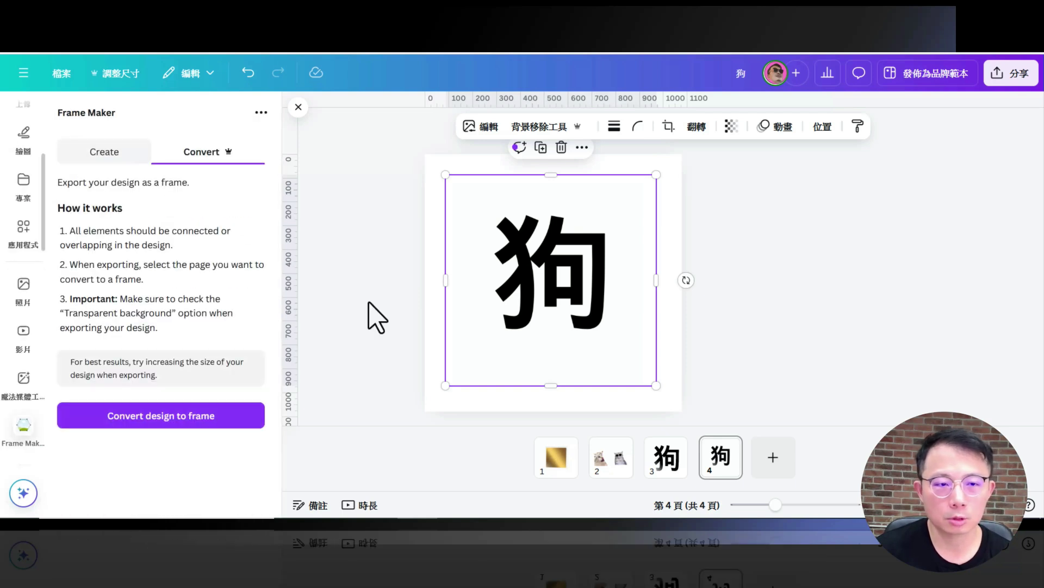
click(137, 415)
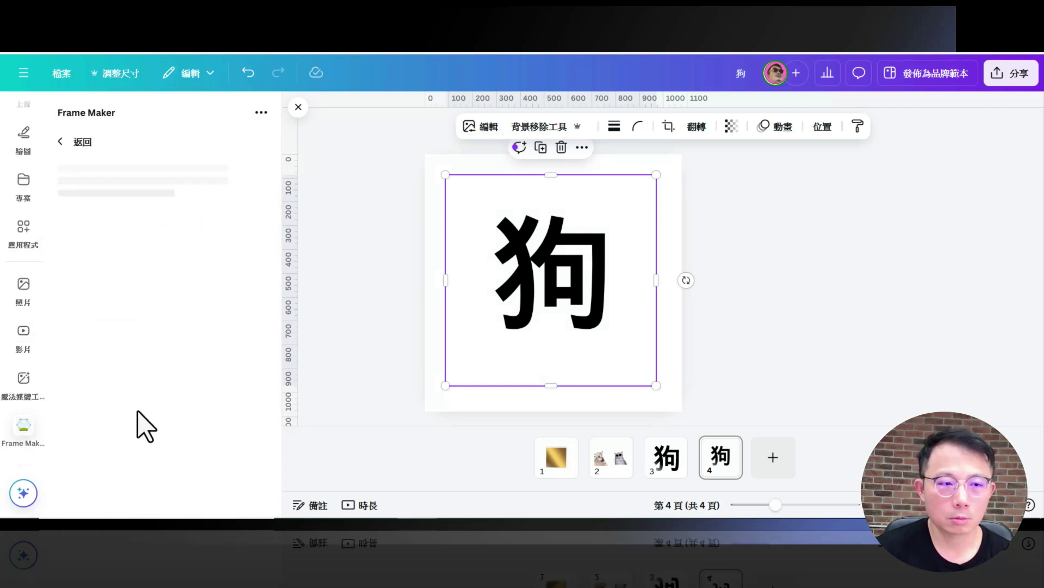
click(66, 332)
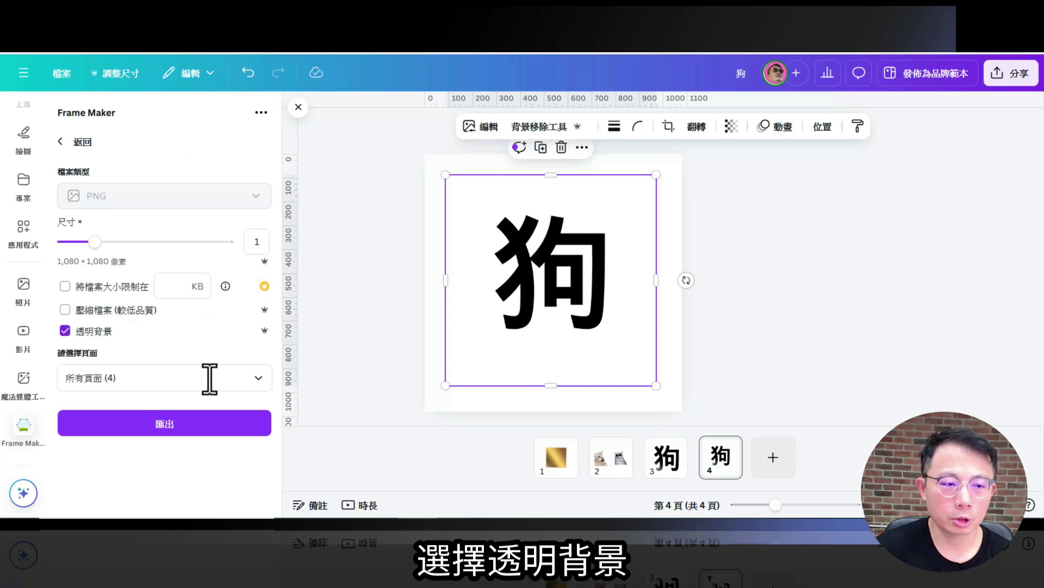
click(260, 379)
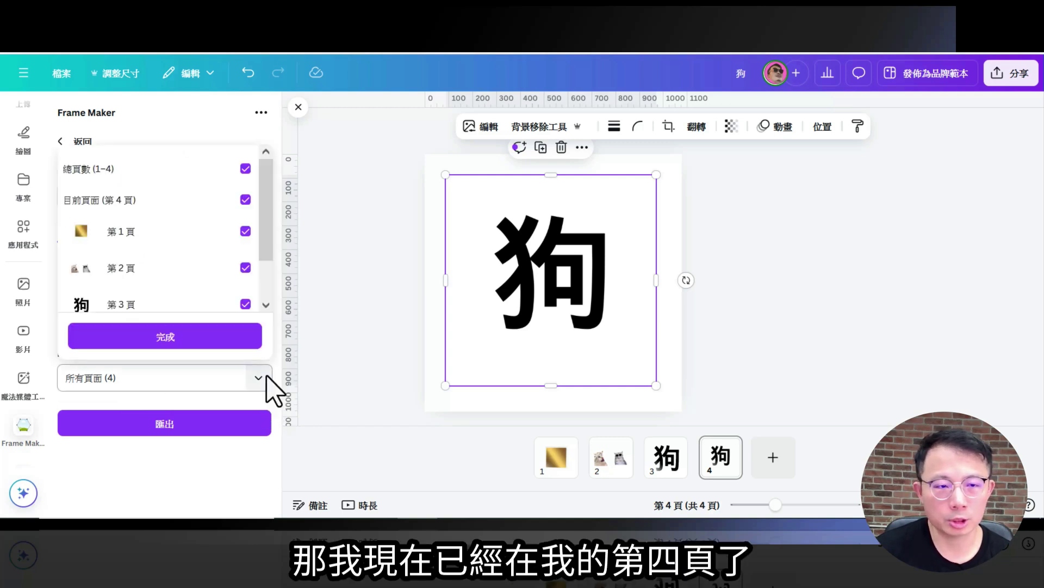
click(243, 180)
scroll(247, 296, down, 2)
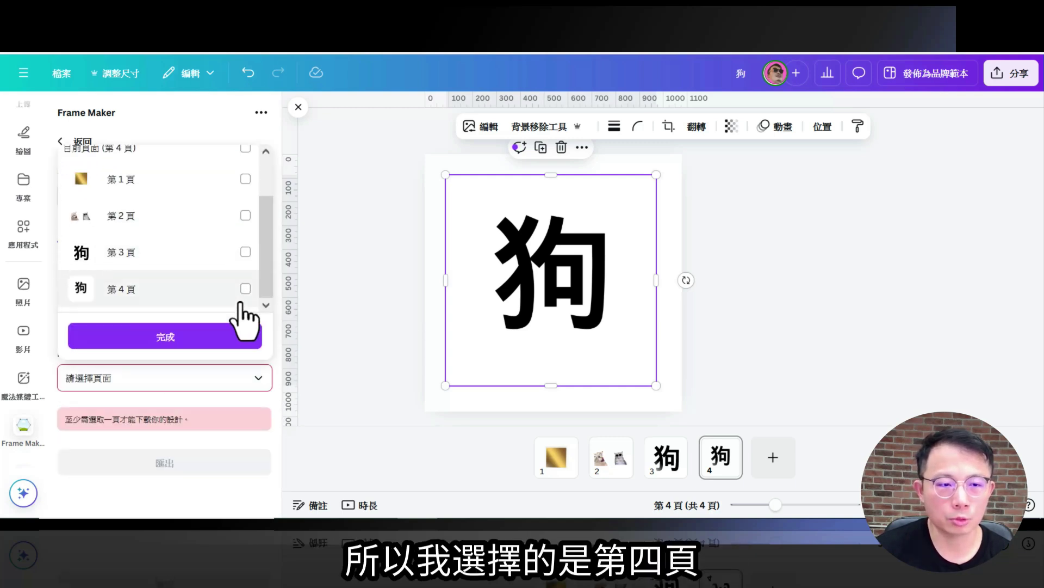
click(245, 289)
click(204, 335)
click(154, 427)
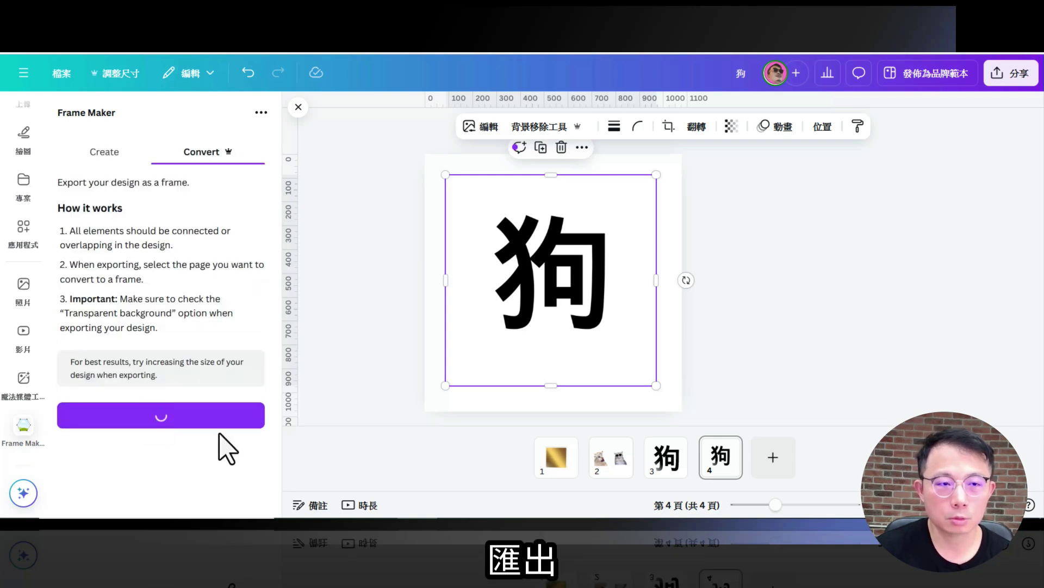
- Separate the overlapping elements by moving the 狗 frame to the page's right side and the black 狗 image to its left
drag(566, 288, 623, 268)
drag(490, 310, 466, 260)
drag(612, 275, 617, 264)
- Fill the 狗 frame with the photo of a grey cat being stroked by a hand, trying the lying cat photo first
click(23, 288)
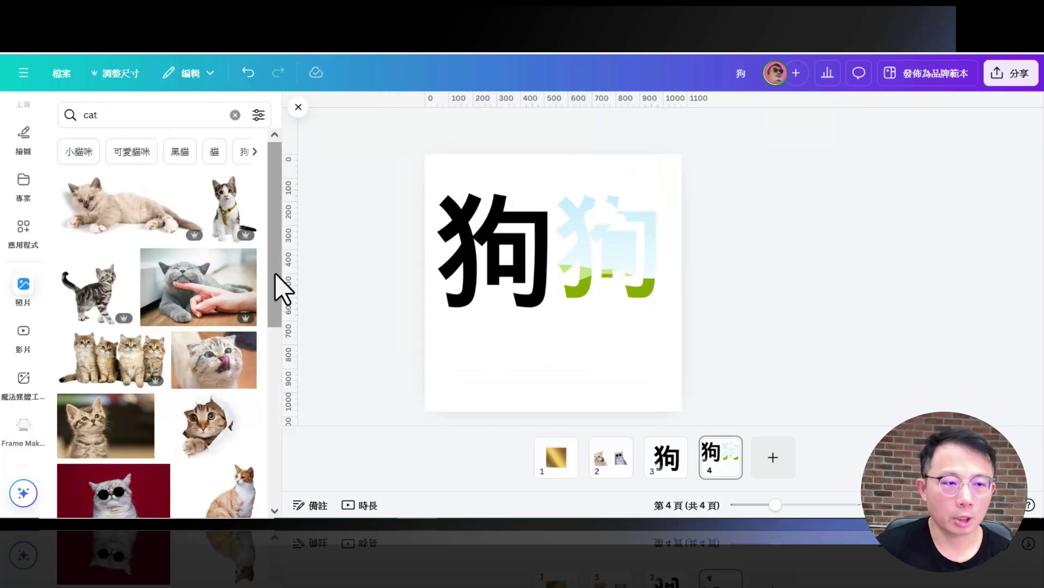
drag(125, 210, 586, 241)
drag(177, 321, 618, 241)
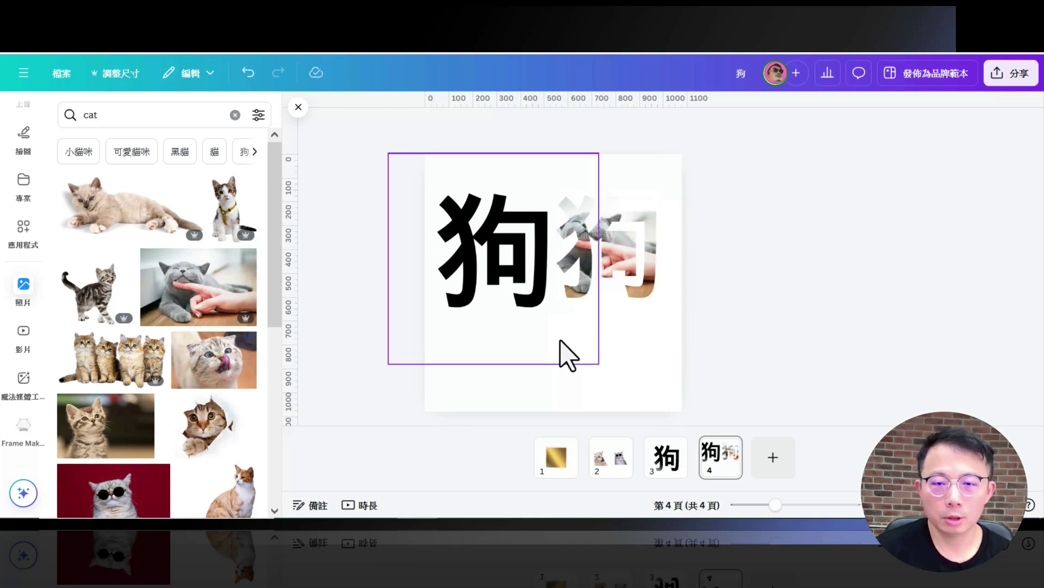
- Review the frame results on pages 1 to 4 of the design
scroll(563, 348, up, 2)
scroll(771, 293, up, 4)
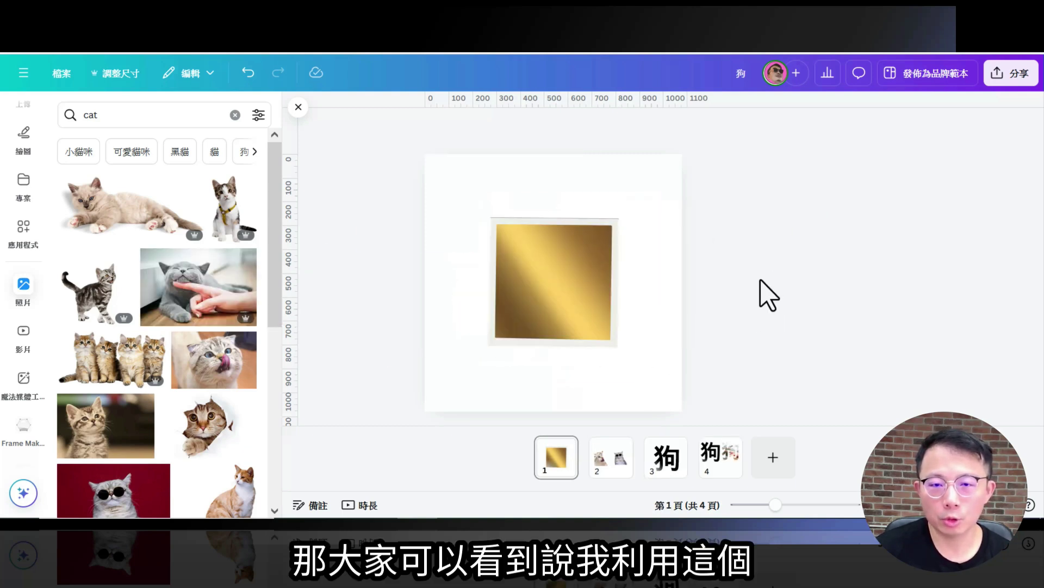
click(611, 455)
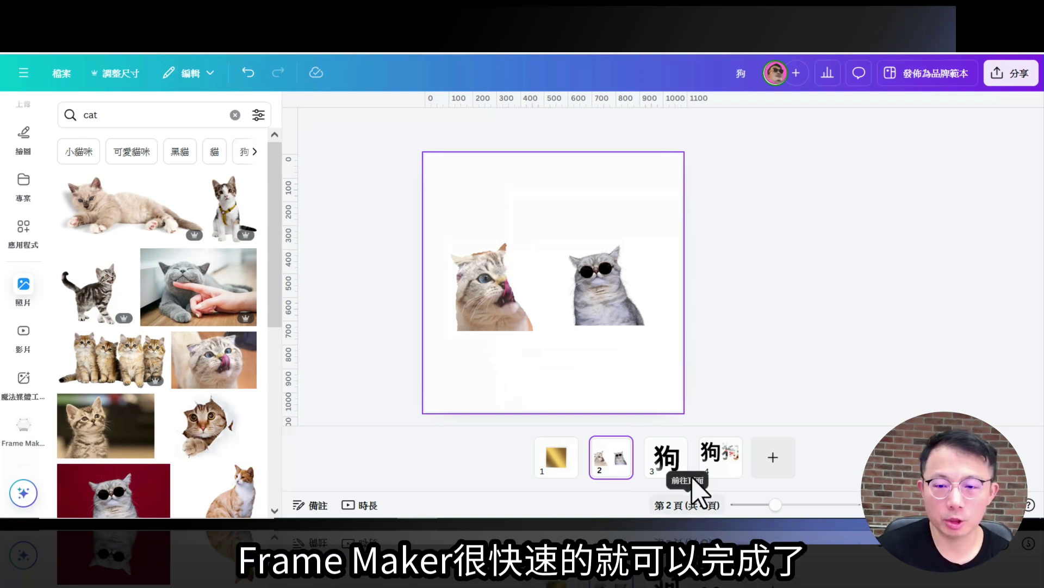
click(673, 445)
click(720, 466)
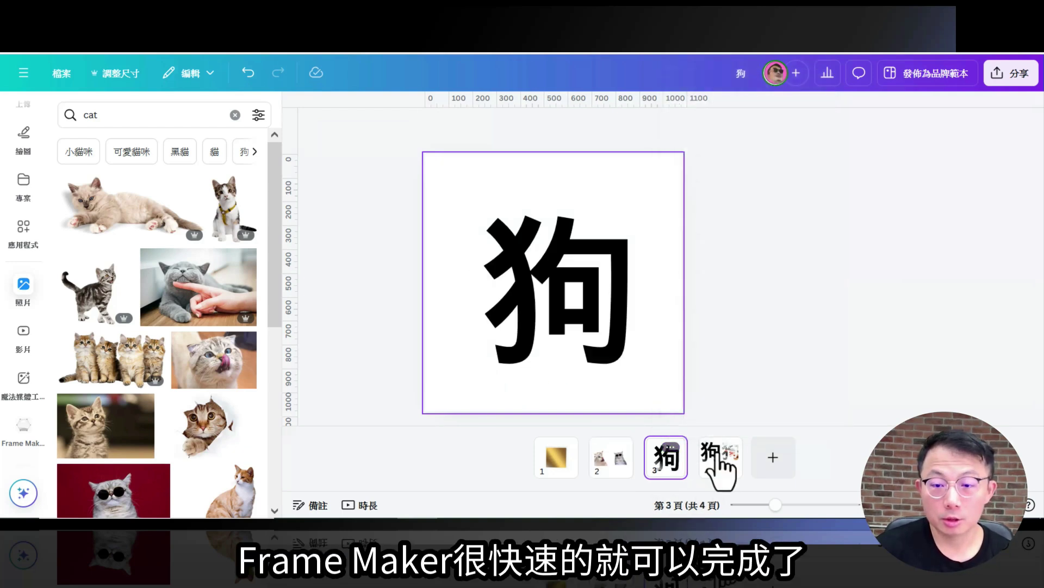
click(719, 465)
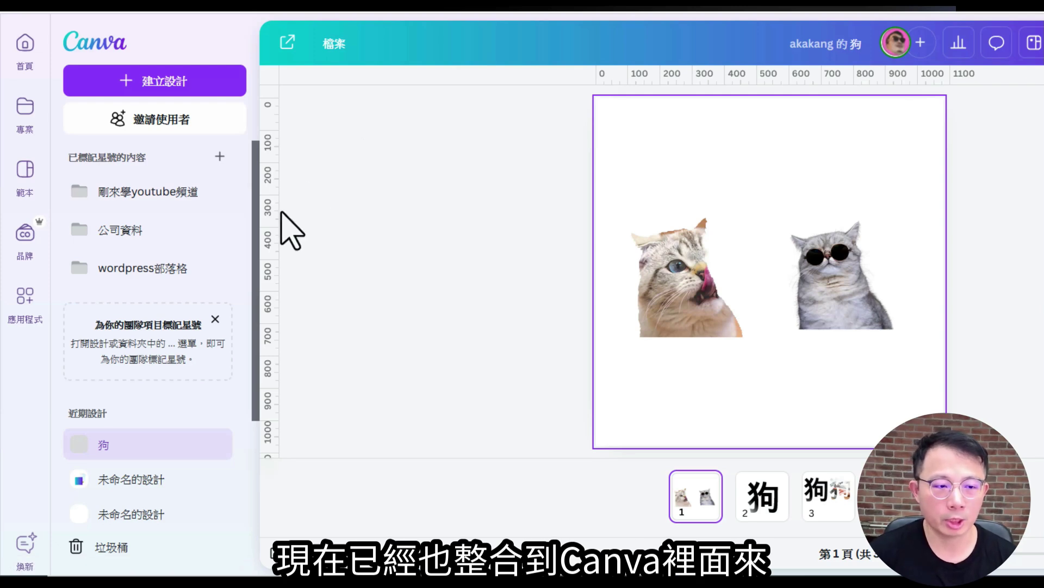
- Search the Canva apps for "giphy" and open the GIPHY app's details
click(27, 302)
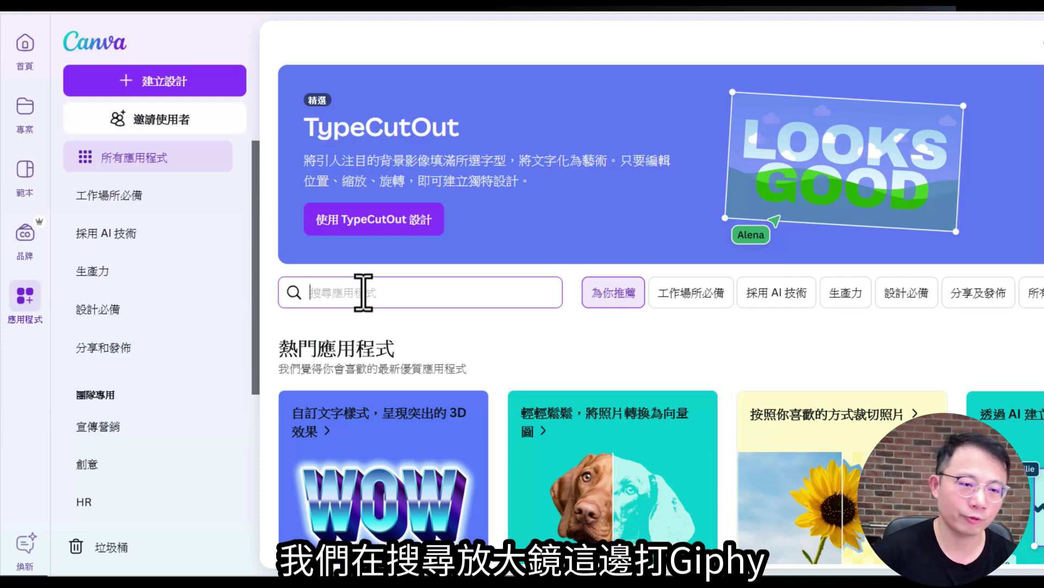
text(giphy)
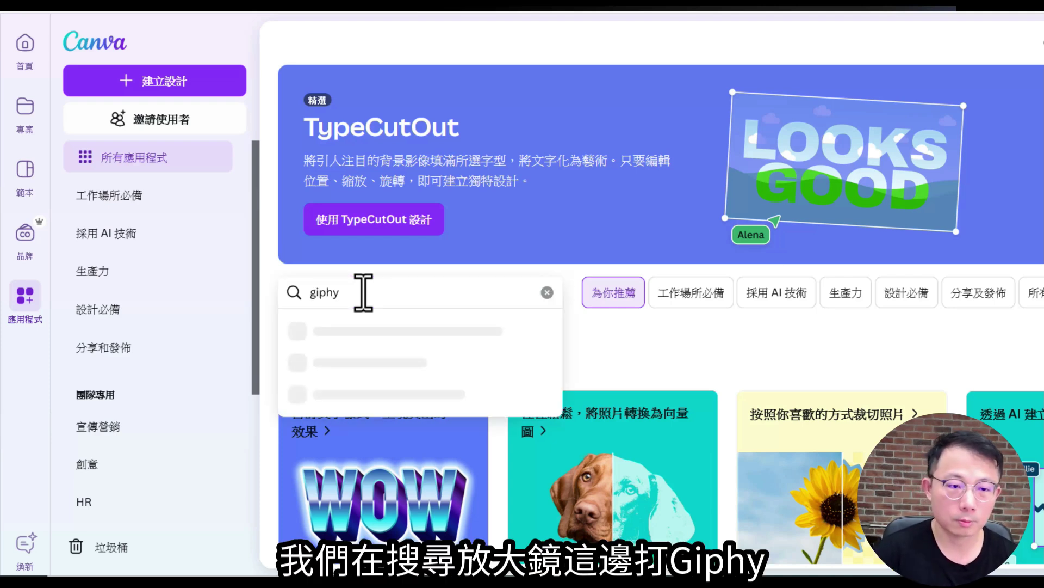
click(363, 367)
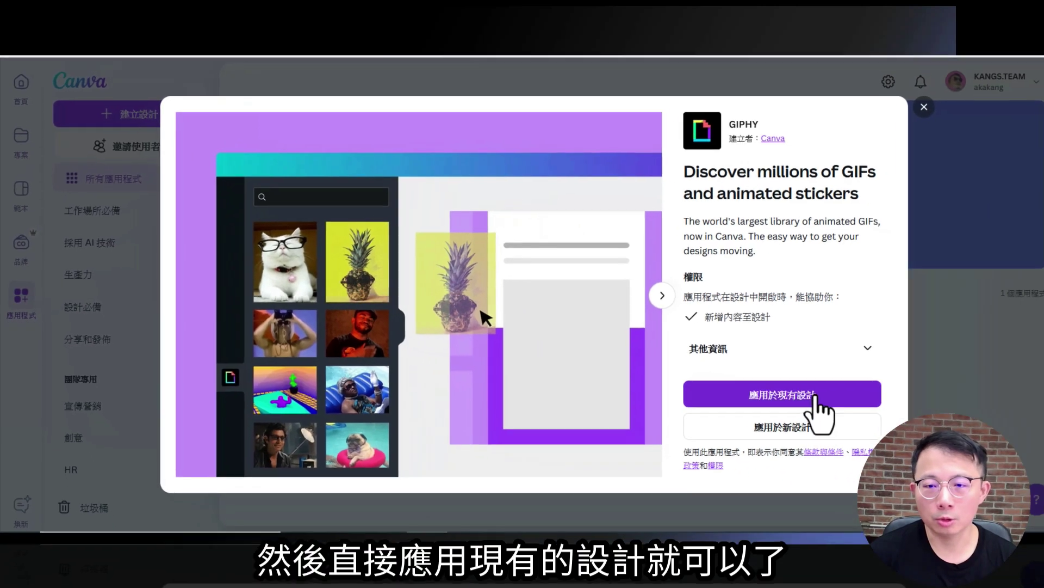
- Use the GIPHY app in a new square Instagram post design
click(906, 393)
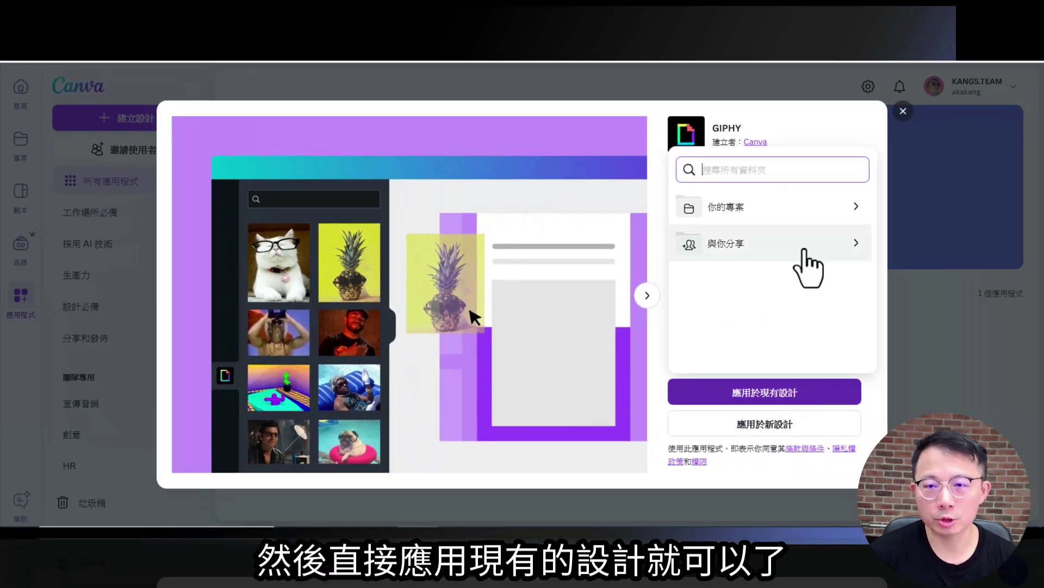
click(789, 428)
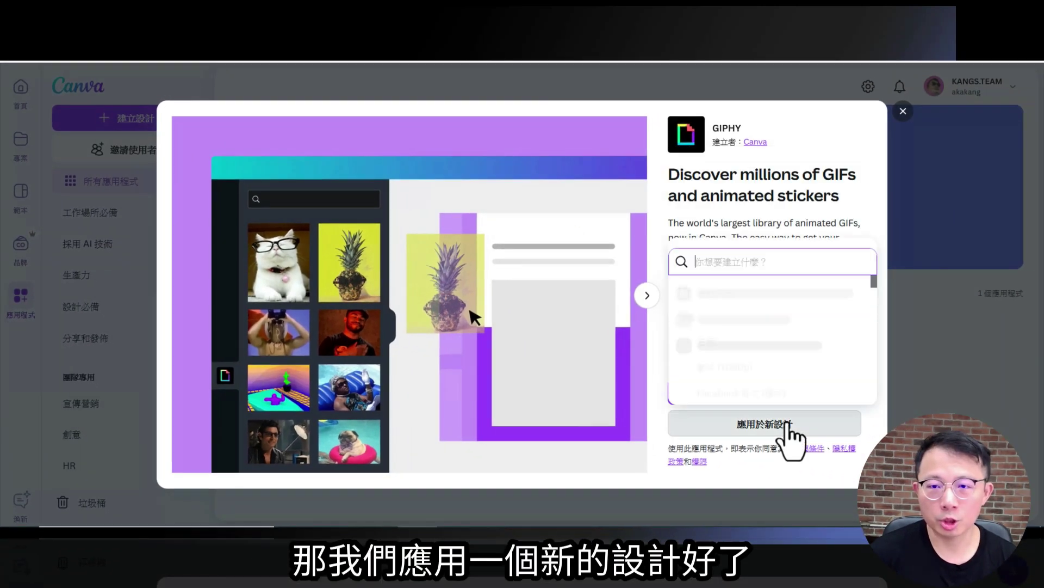
scroll(788, 310, down, 2)
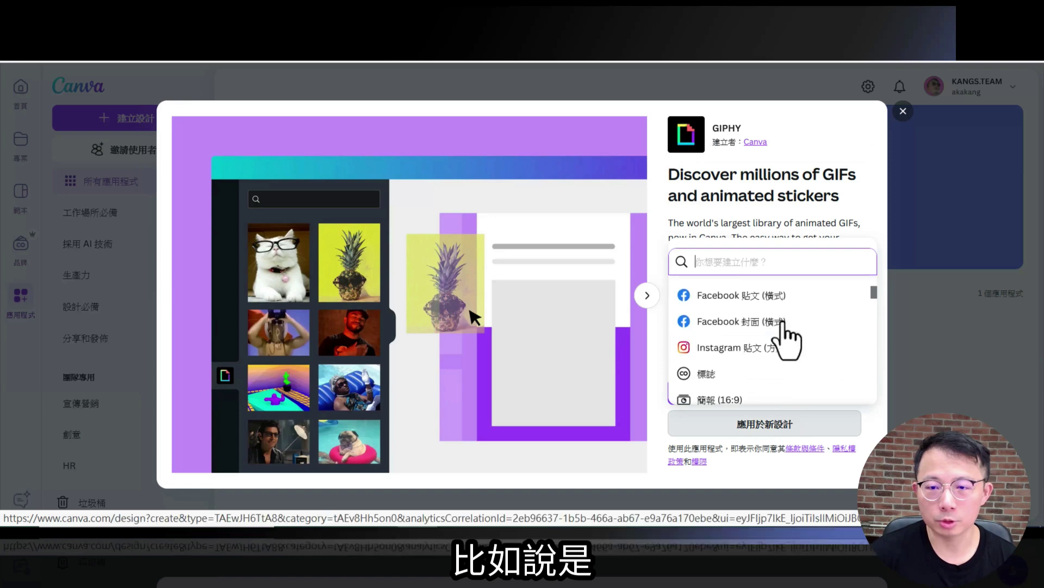
scroll(784, 359, up, 1)
click(782, 379)
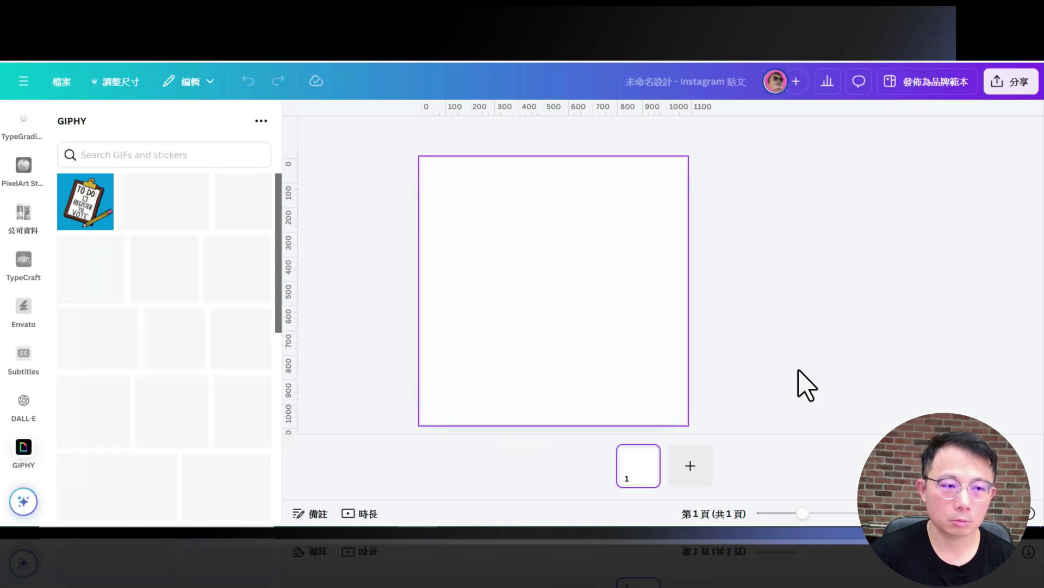
- Browse the featured GIPHY animations and search GIPHY for "fail"
scroll(240, 272, down, 5)
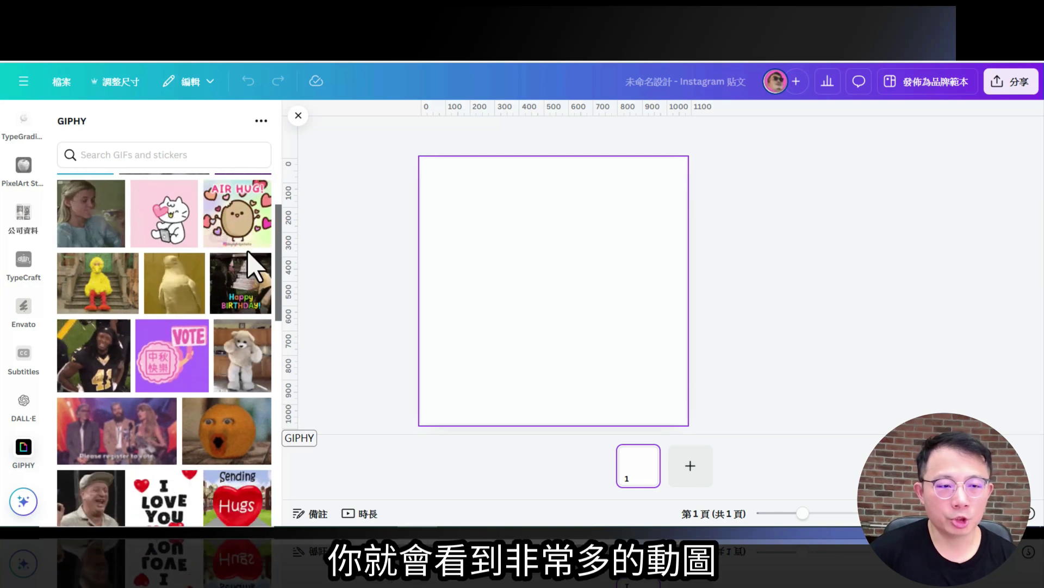
scroll(243, 294, down, 10)
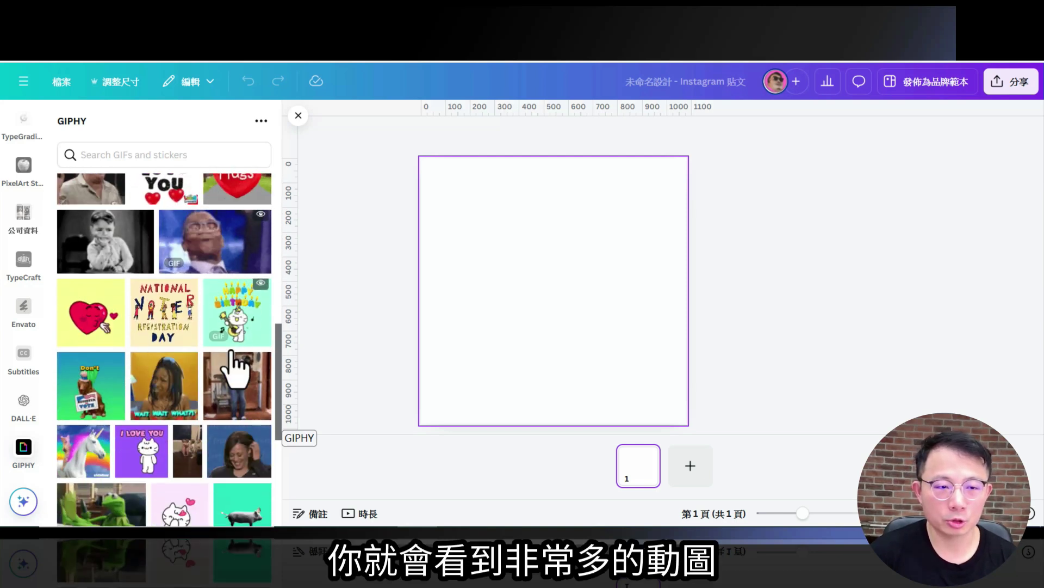
scroll(233, 376, down, 5)
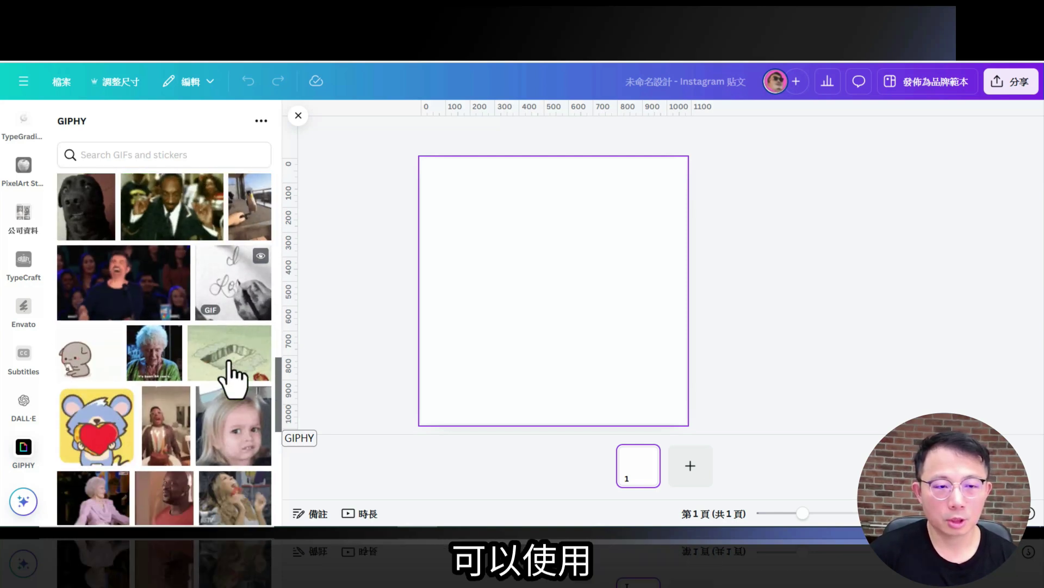
scroll(233, 375, up, 10)
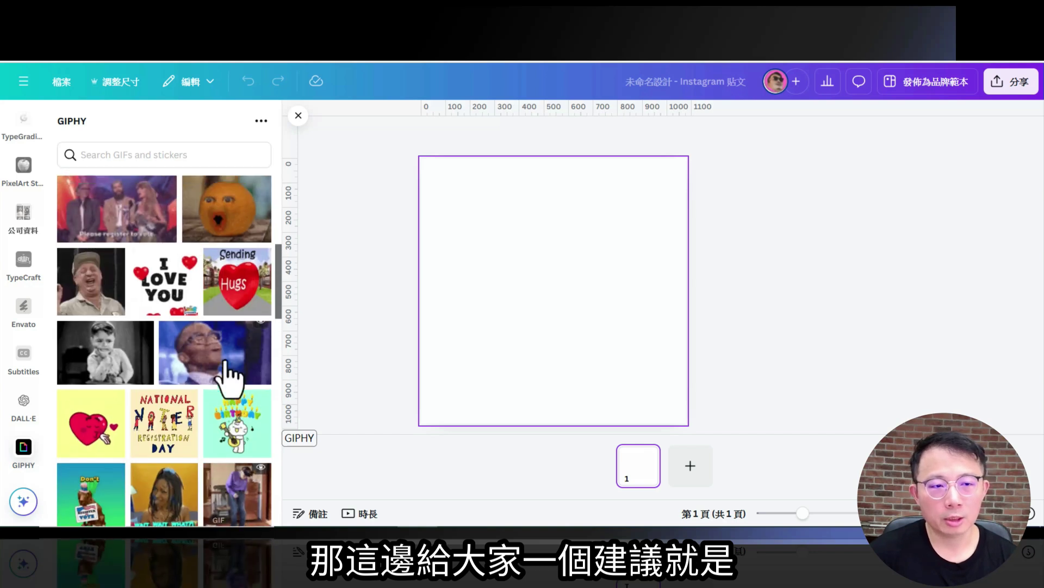
scroll(234, 378, up, 3)
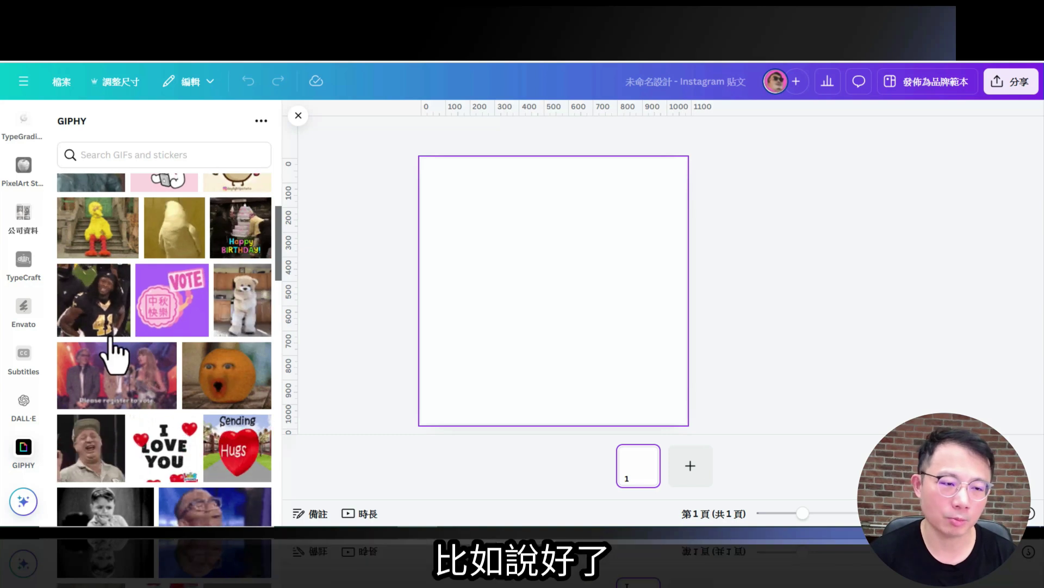
scroll(103, 335, up, 2)
click(136, 156)
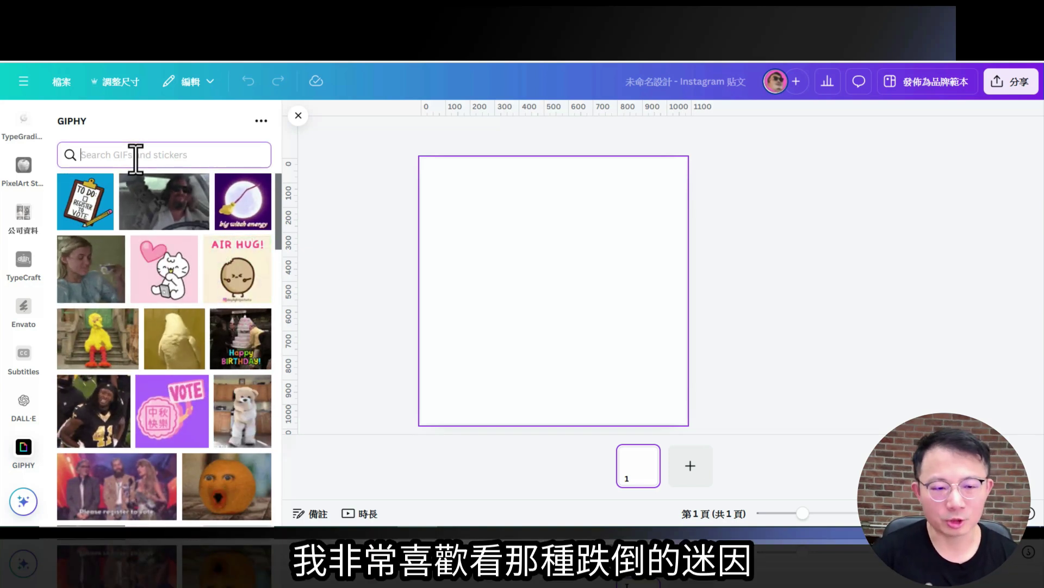
text(fail)
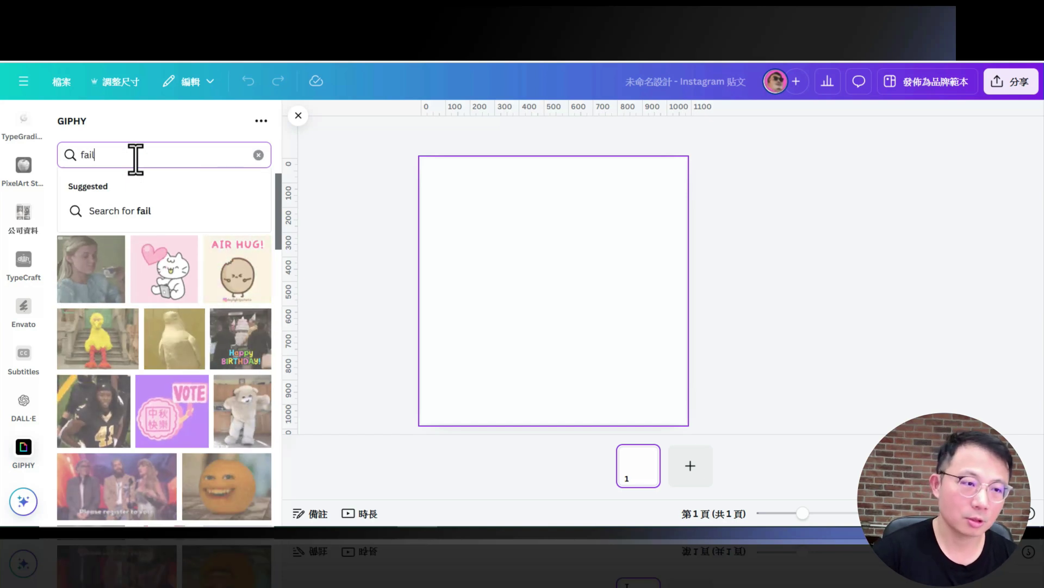
key(Return)
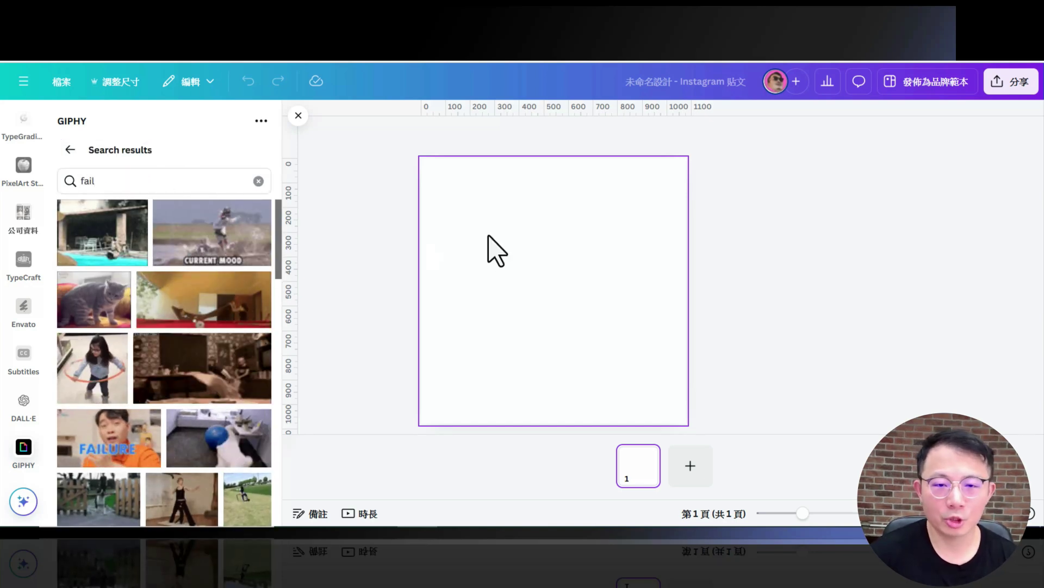
- Try the "CURRENT MOOD" motorcycle GIF on the page, move it up and delete it
click(199, 253)
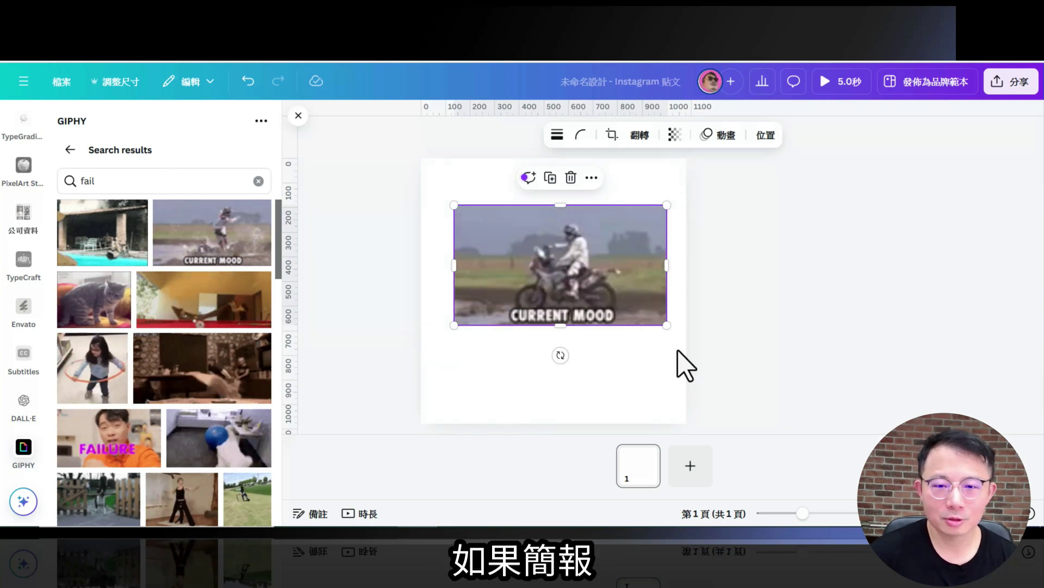
drag(555, 274, 547, 243)
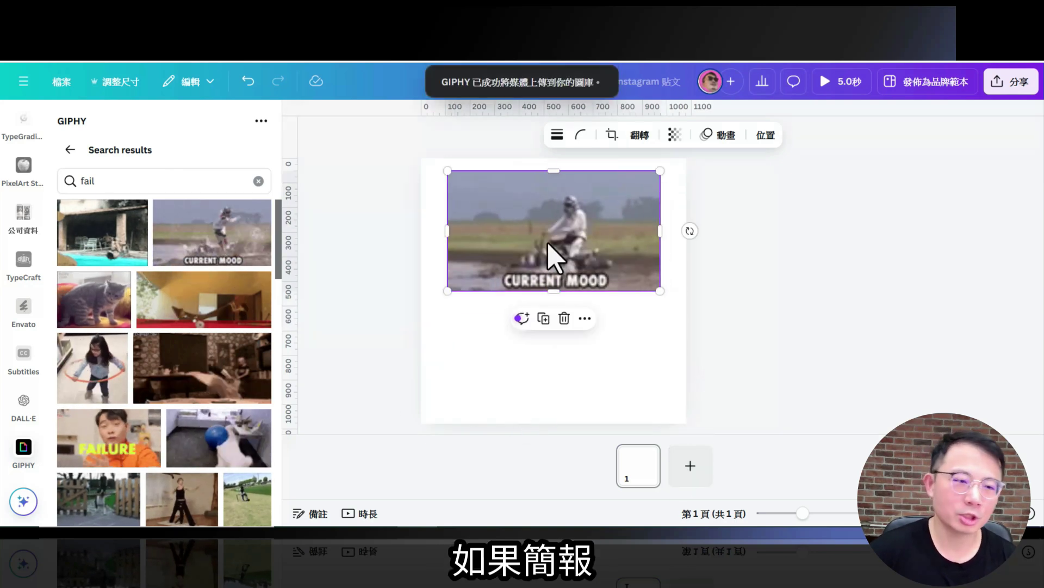
key(Delete)
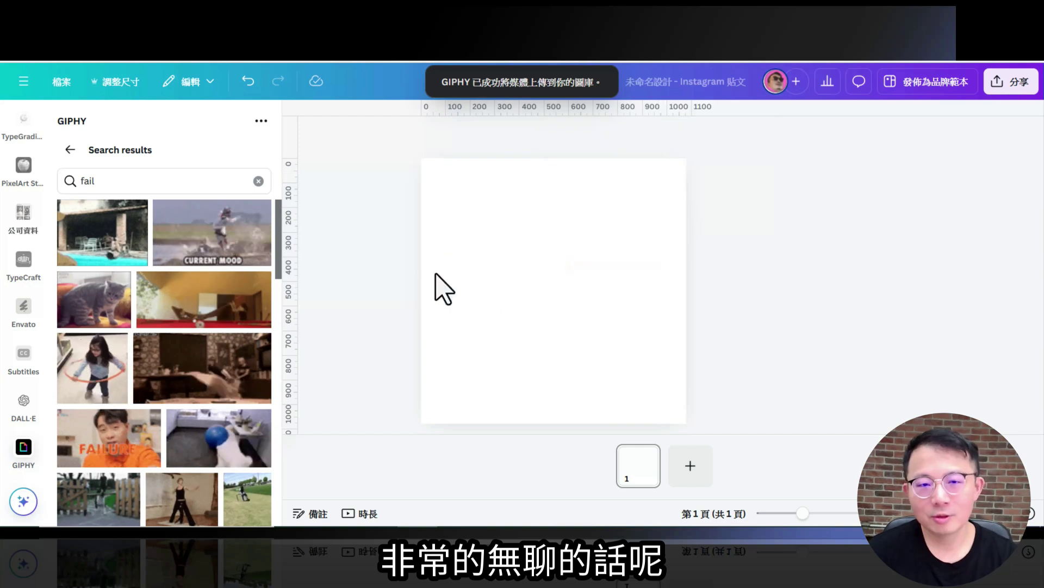
- Try the grey cat GIF on page 1, add a second page, and place the blue ball dog GIF on page 1
drag(120, 313, 511, 231)
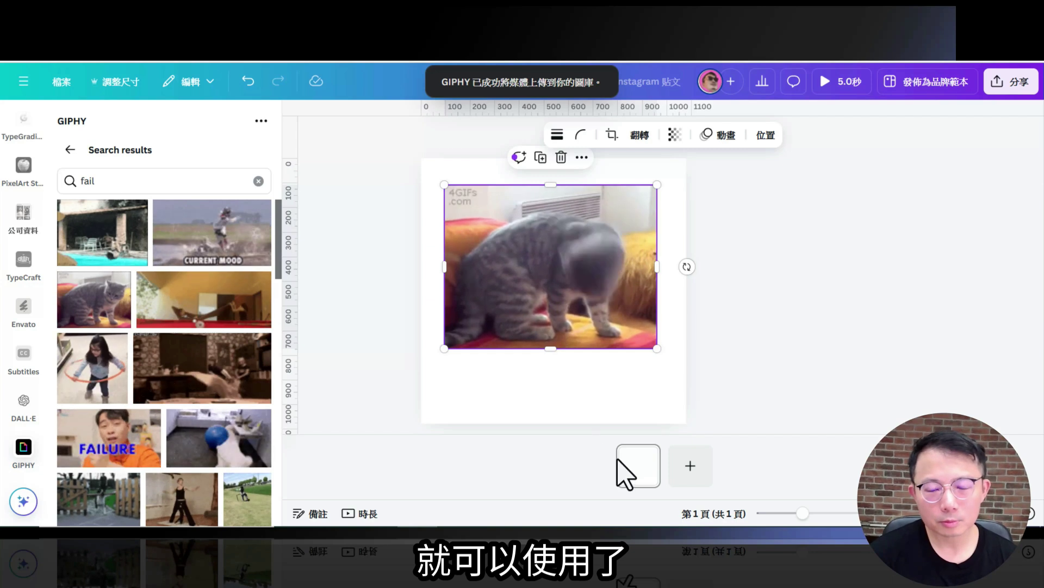
click(701, 479)
drag(226, 464, 514, 227)
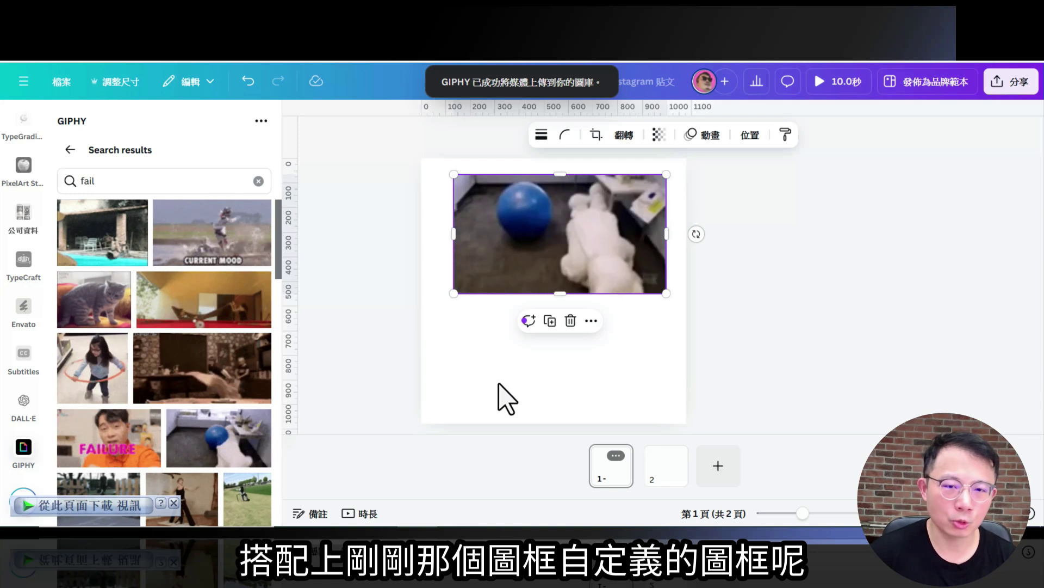
click(665, 469)
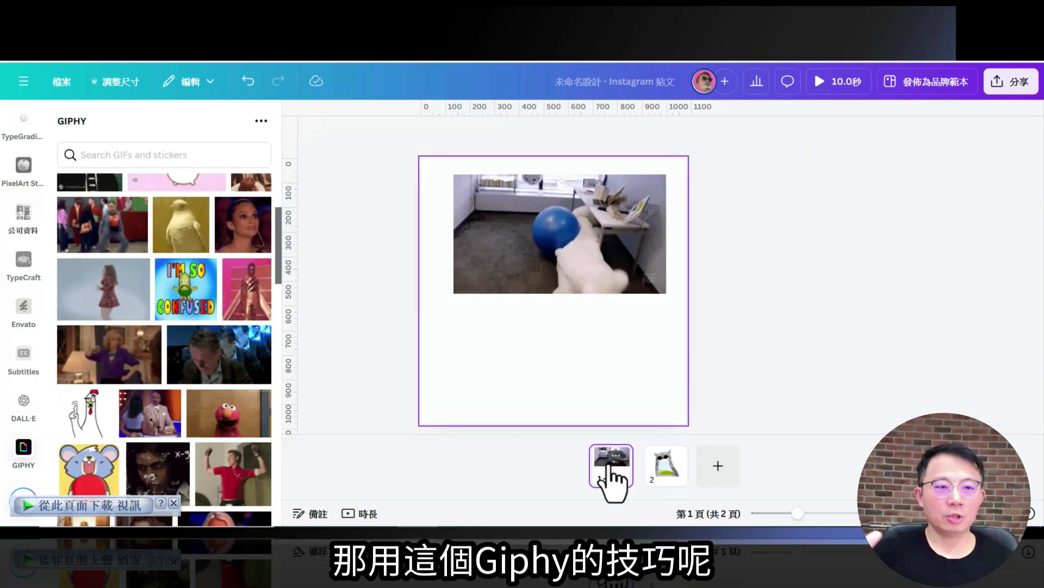
- Delete the blue ball dog GIF from page 1 and search GIPHY for "the rock"
click(564, 222)
key(Delete)
click(140, 158)
text(th)
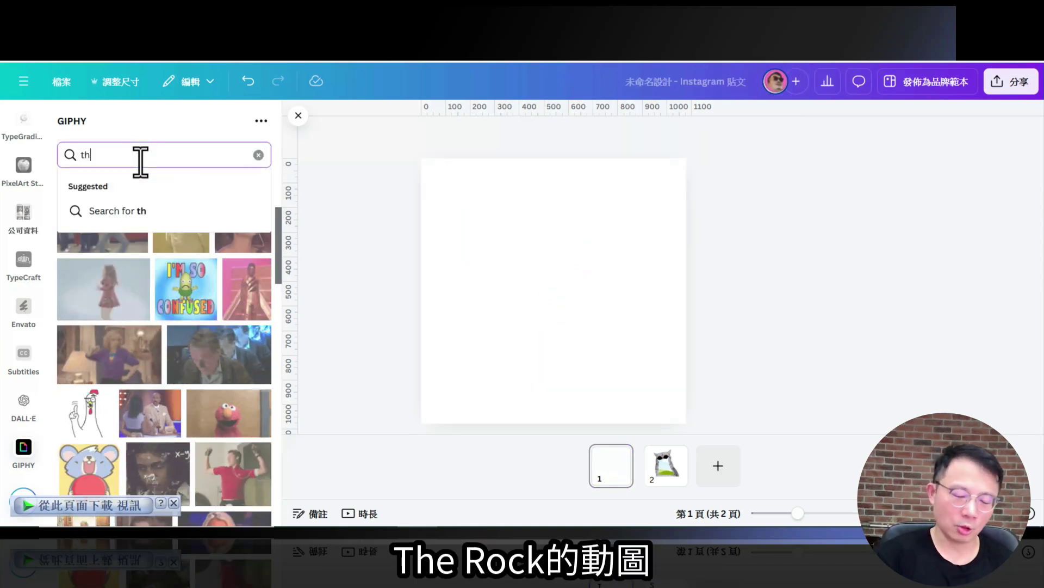
text(e rock)
key(Return)
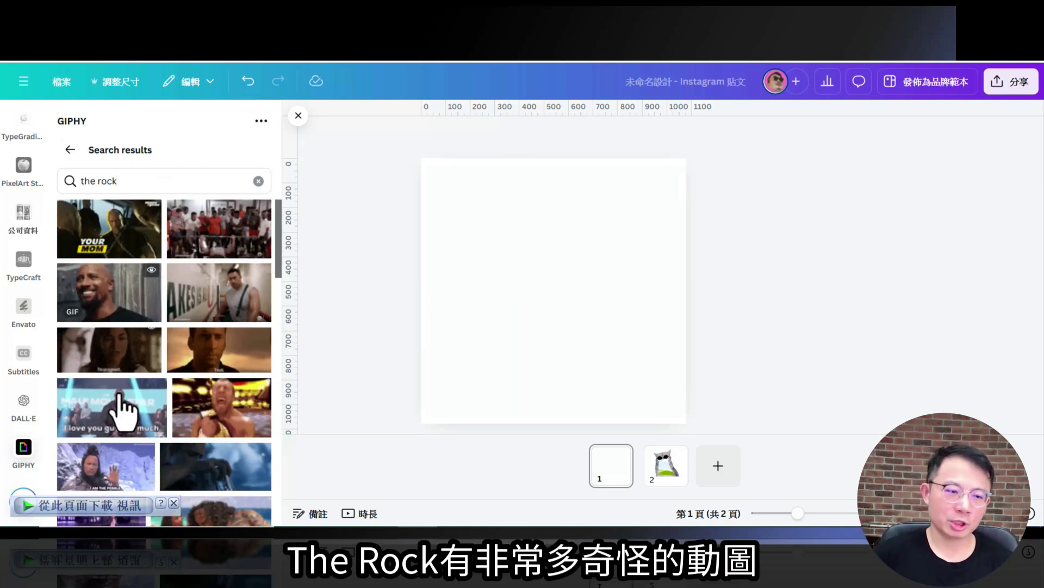
scroll(121, 416, down, 1)
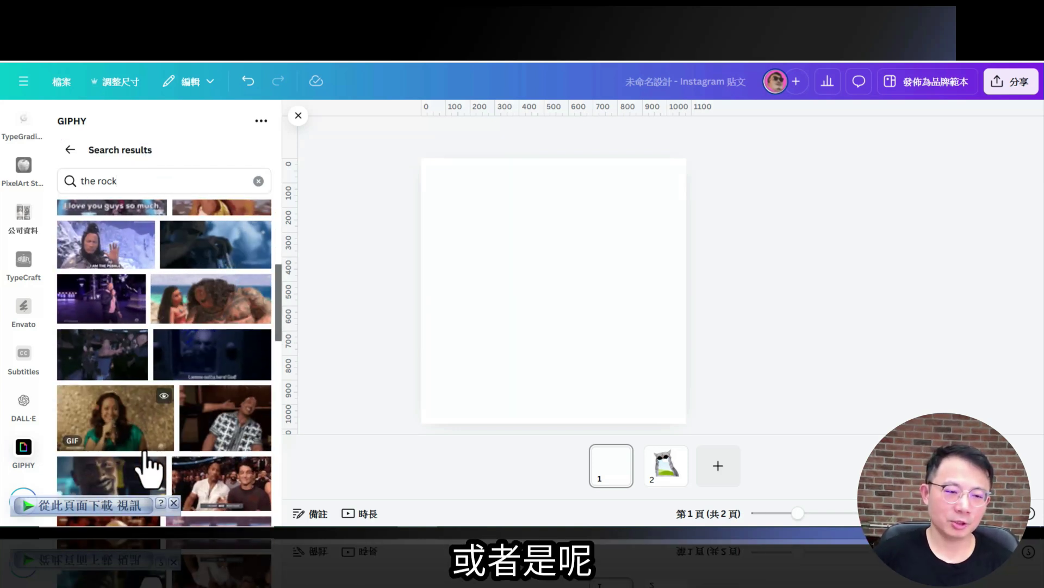
- Search GIPHY for "cat" and add a cat GIF to page 1
key(ctrl+a)
text(cat)
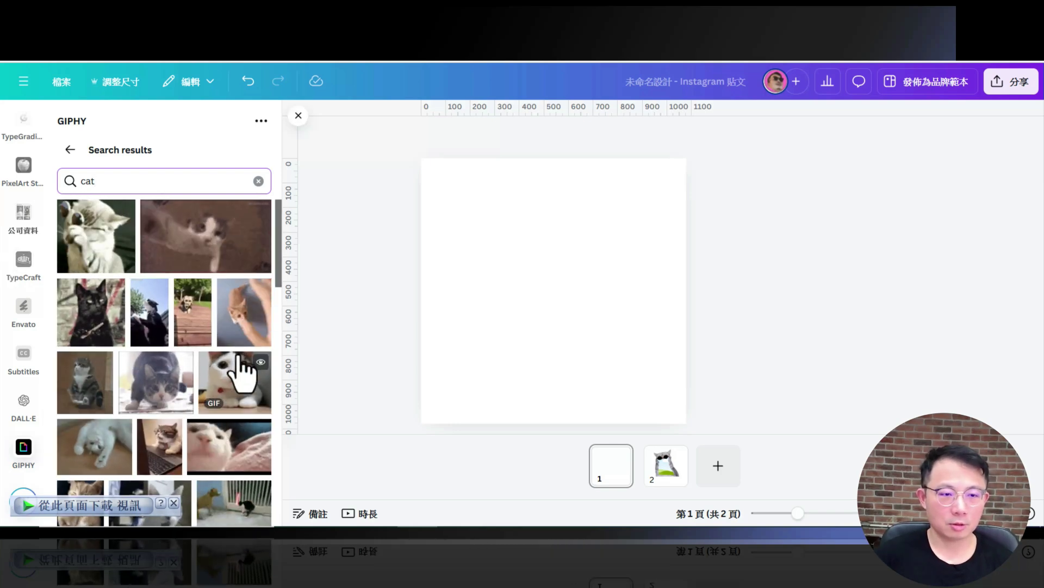
drag(239, 400, 492, 247)
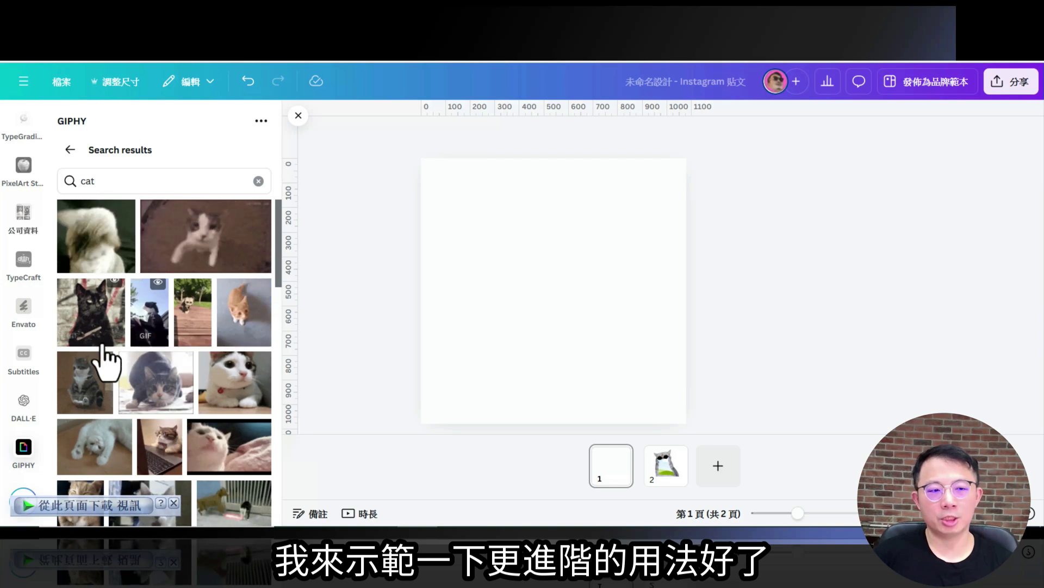
- Delete the grey cat image with sunglasses from page 2 and enlarge the cat-shaped frame
click(269, 489)
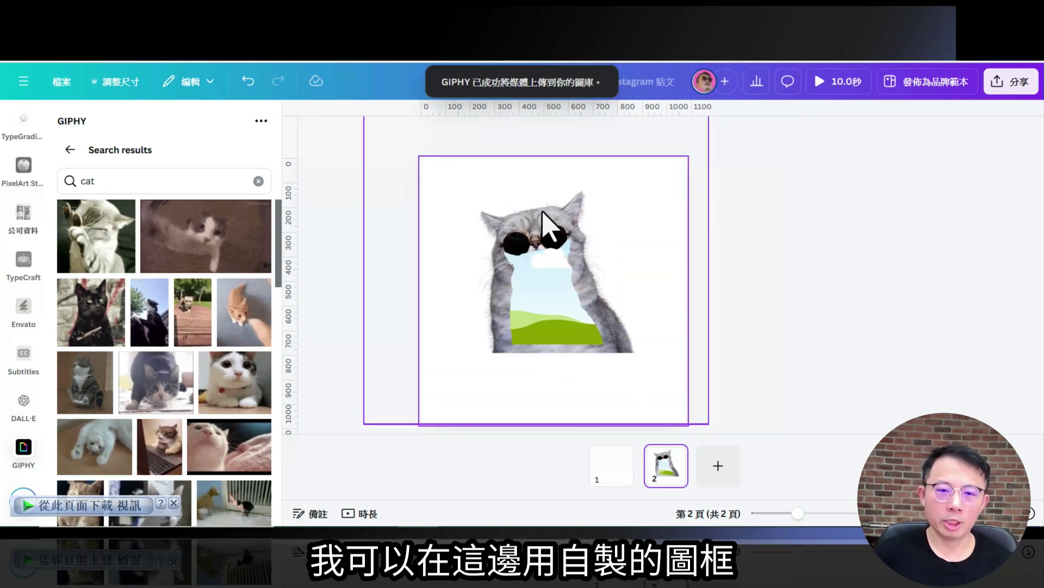
key(Delete)
click(539, 299)
drag(602, 342, 643, 376)
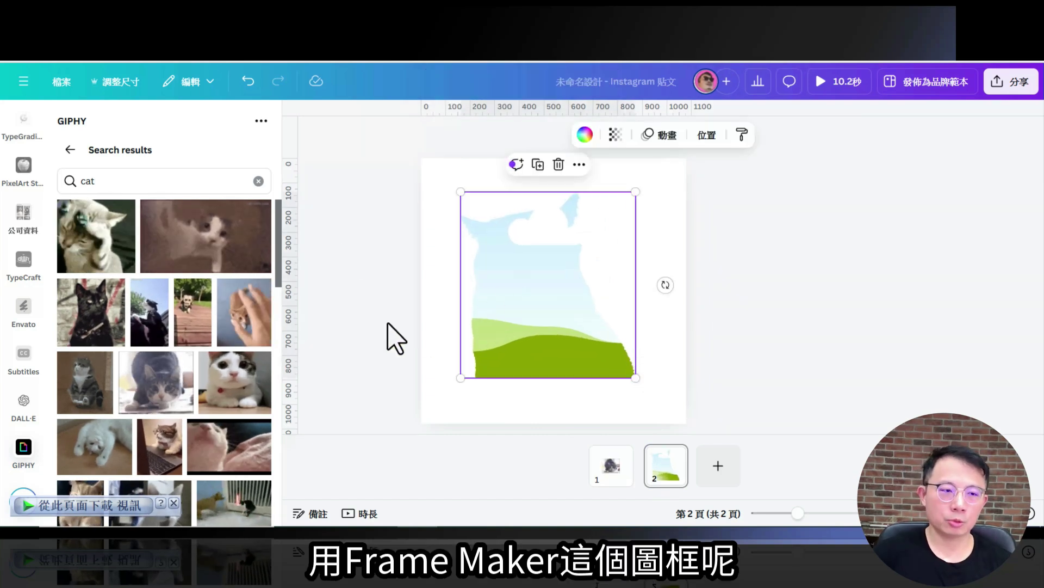
- Fill the cat-shaped frame on page 2 with the GIF of the white cat wearing a red collar charm
click(244, 381)
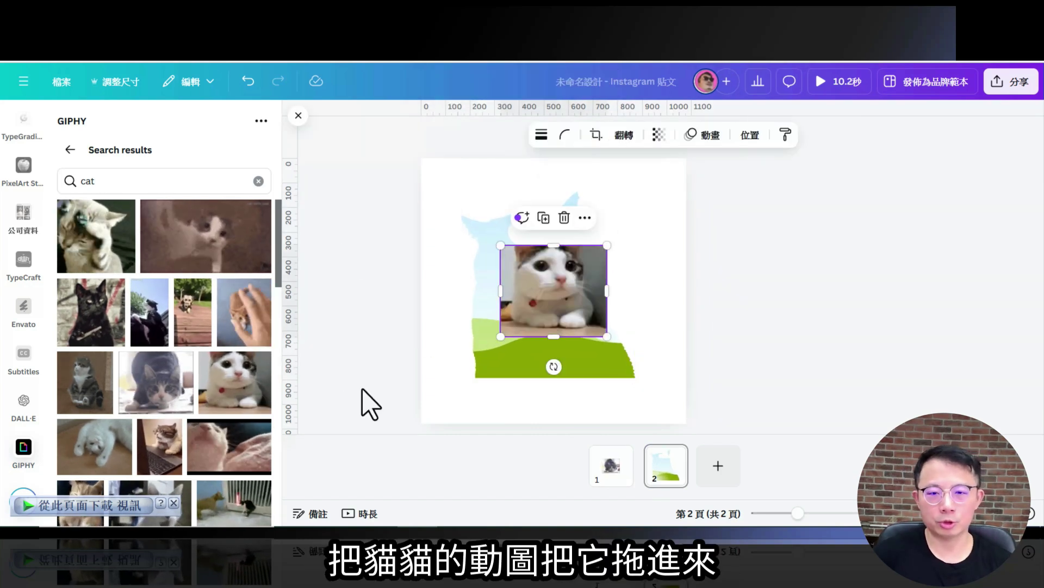
drag(576, 299, 539, 301)
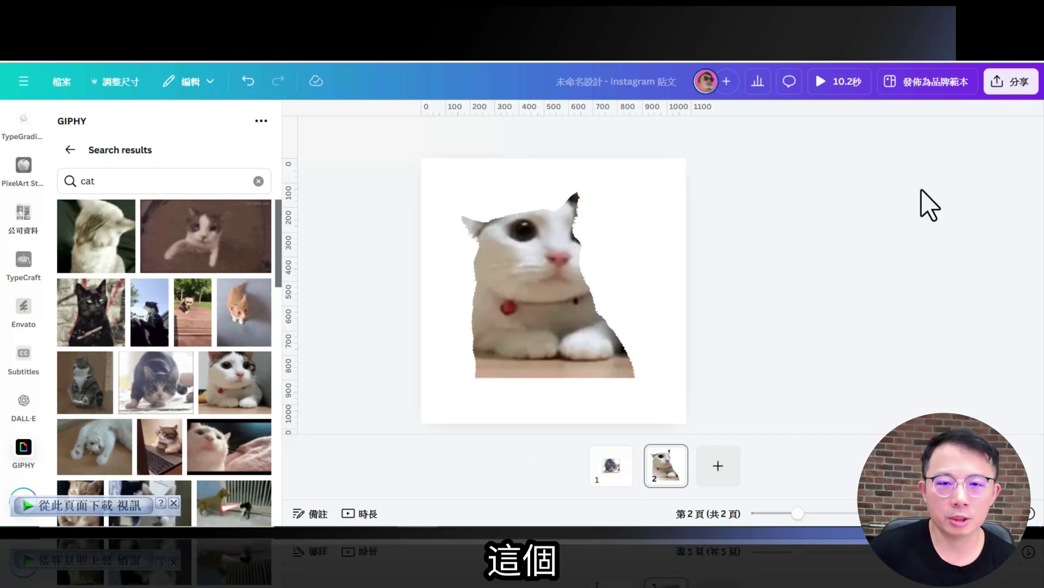
mouse_move(612, 472)
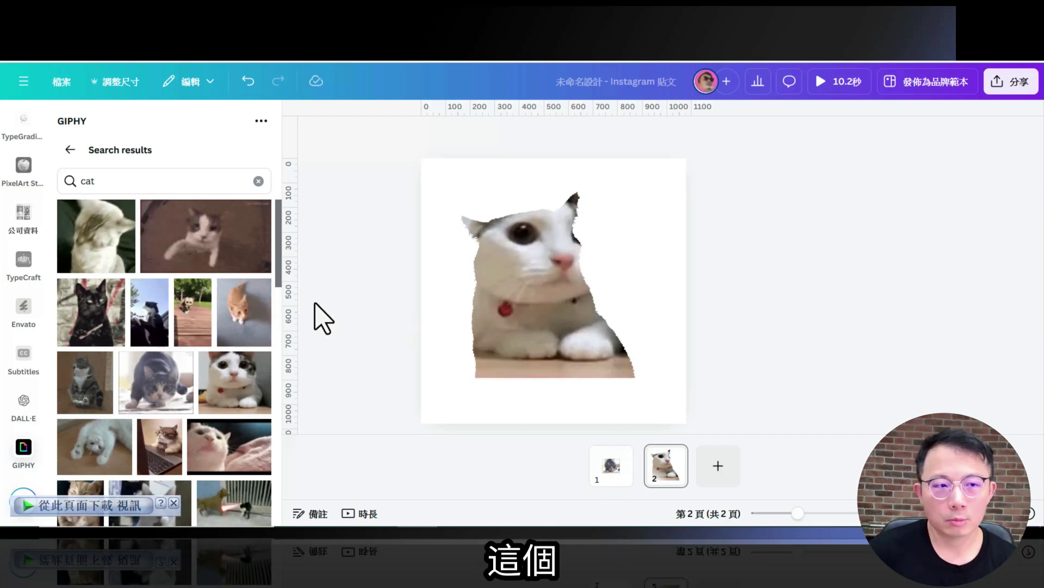
- Open the design's download settings and choose GIF as the file type
click(1010, 81)
click(809, 352)
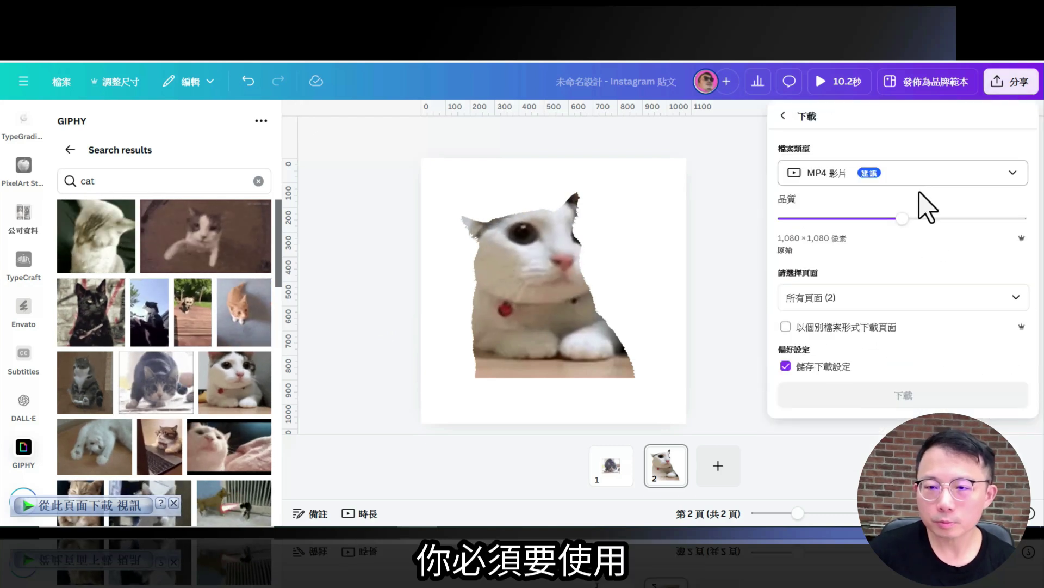
click(929, 180)
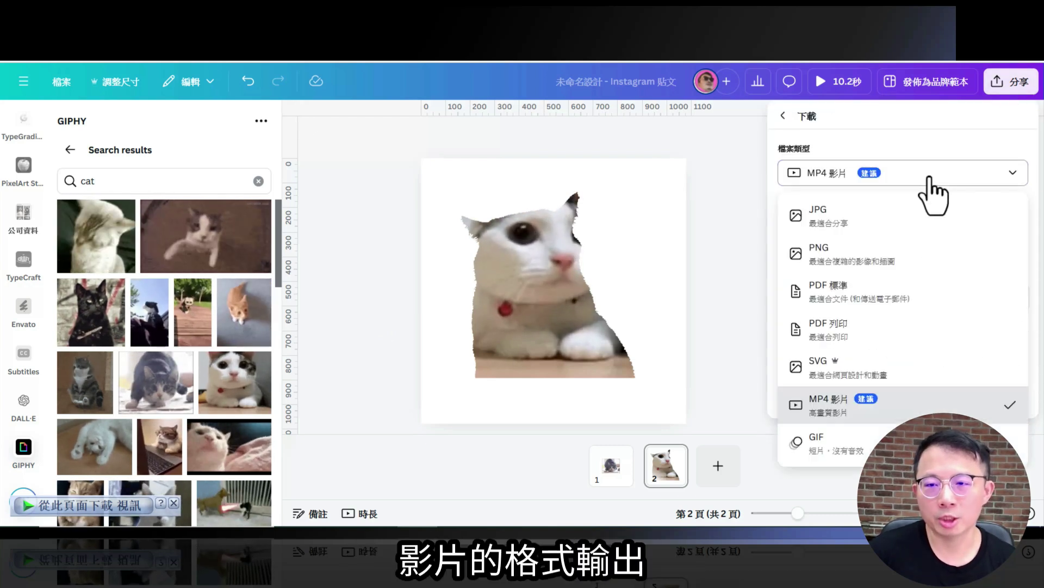
click(816, 442)
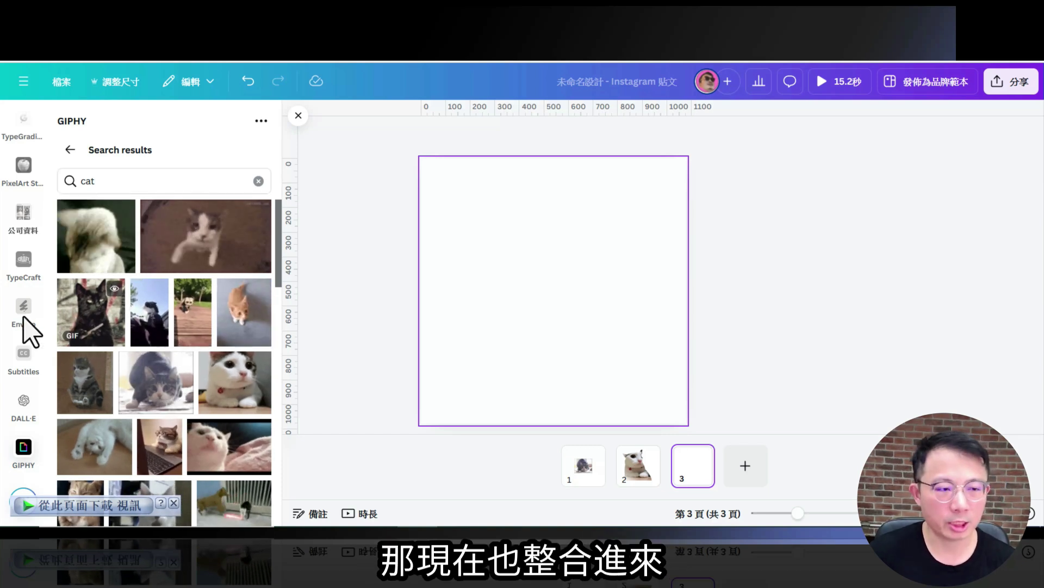
- Search the apps for "Envato" and open the Envato app
scroll(21, 343, up, 5)
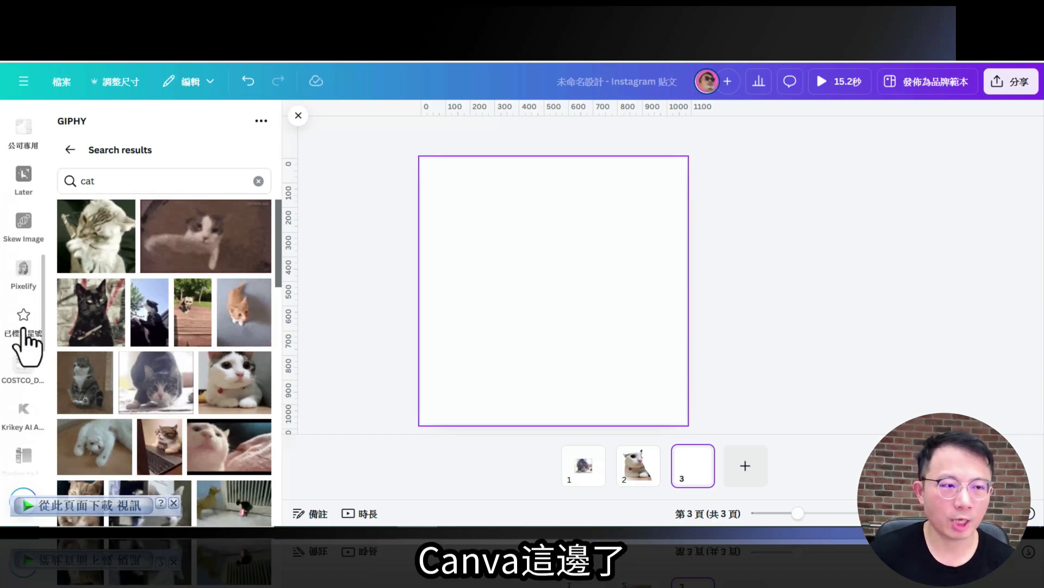
scroll(26, 340, up, 5)
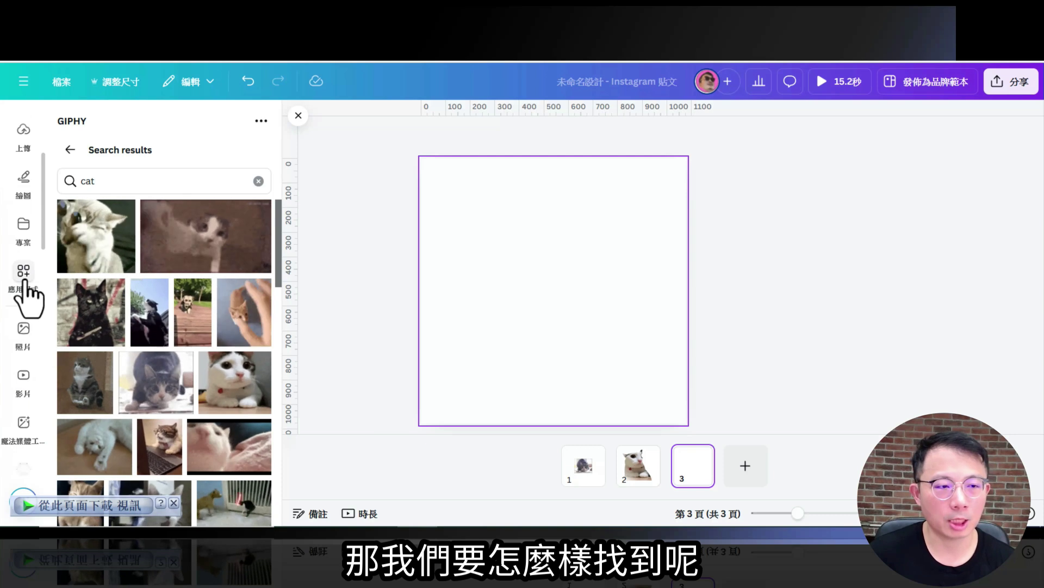
click(25, 274)
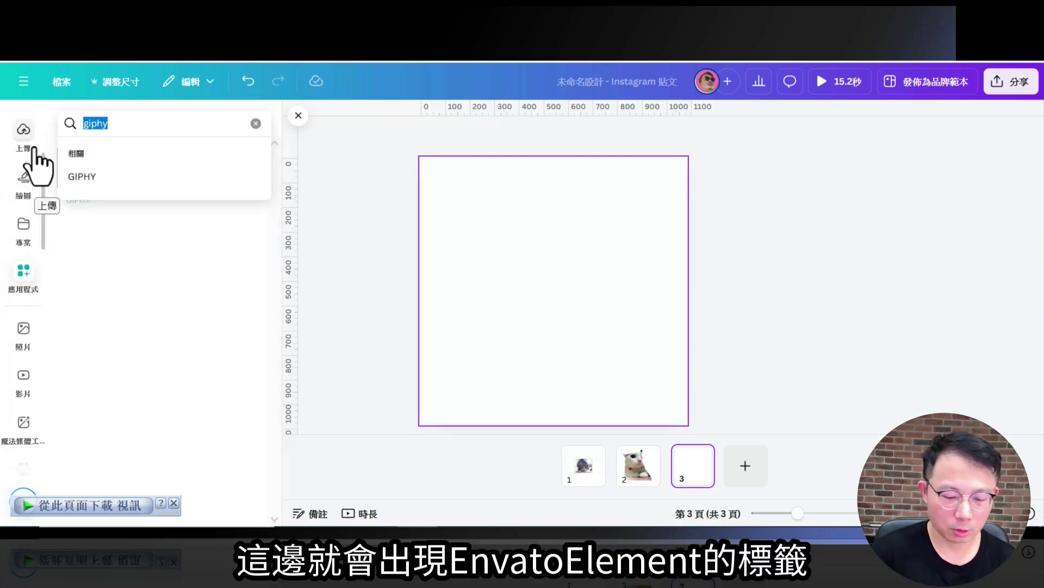
text(envato)
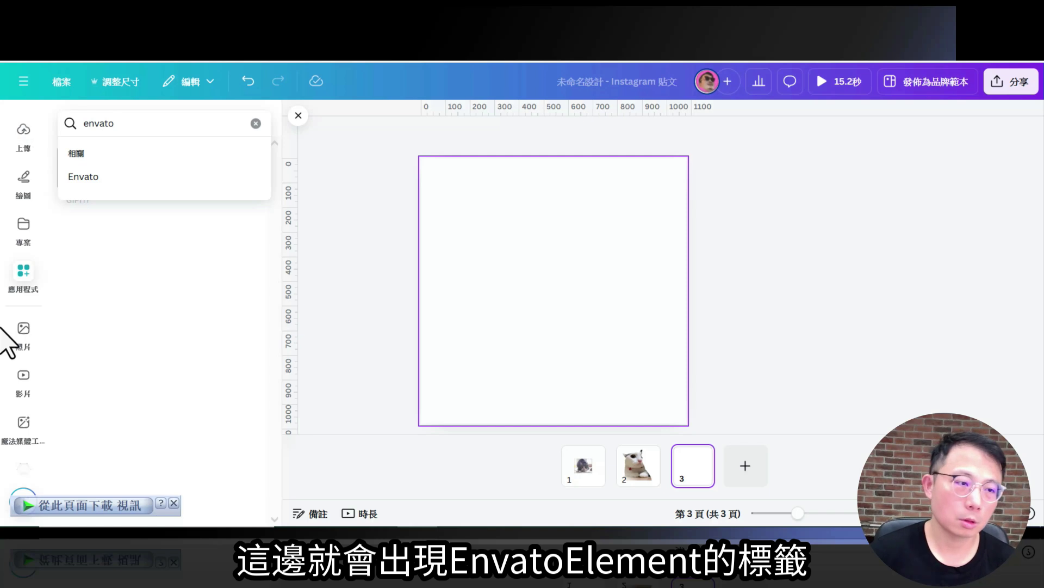
click(97, 176)
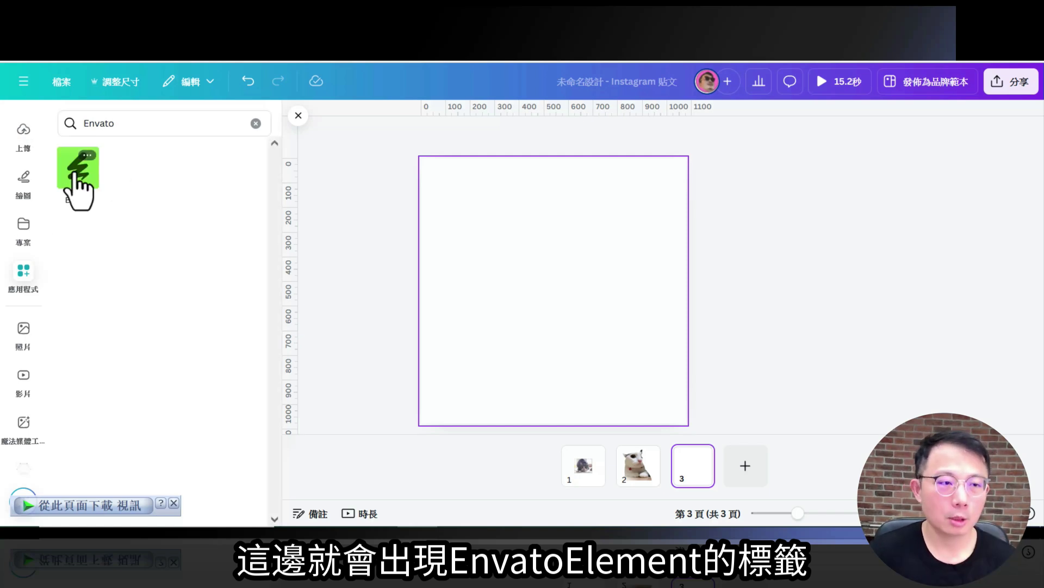
click(74, 173)
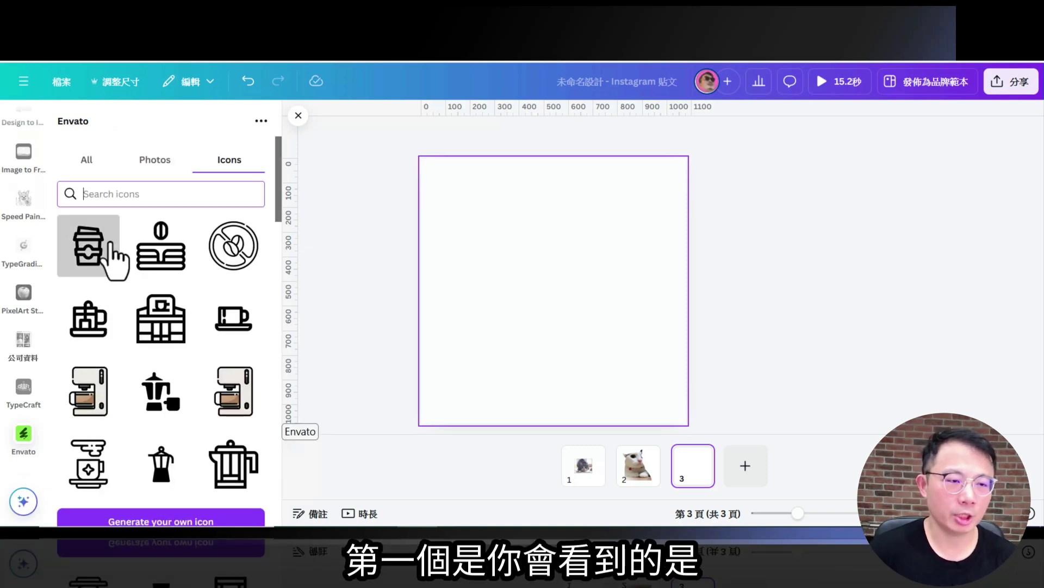
- Start generating a custom icon in Envato and describe it as "social media"
scroll(140, 284, down, 1)
scroll(140, 286, up, 1)
scroll(158, 303, down, 2)
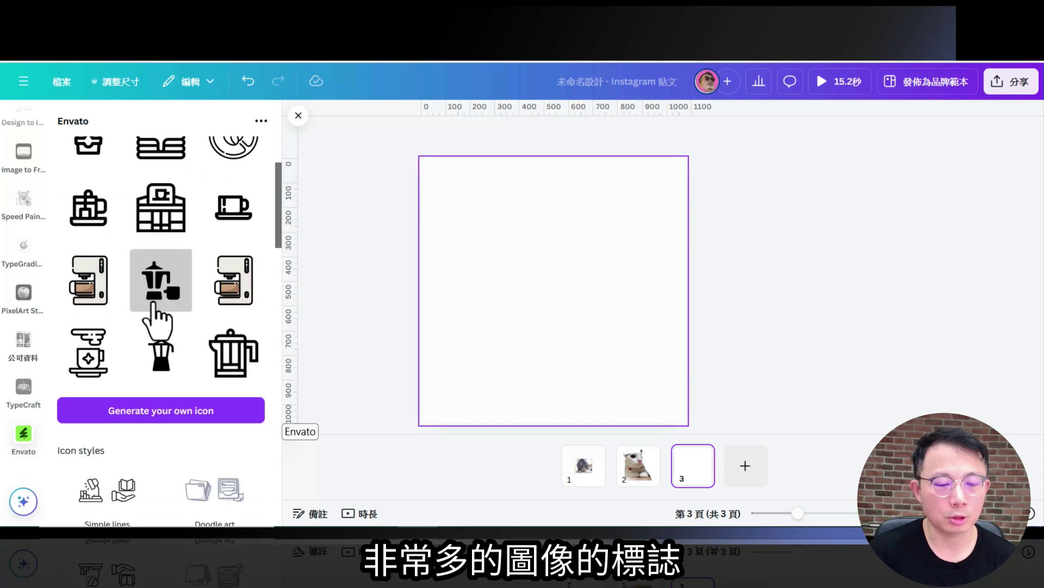
scroll(154, 316, down, 1)
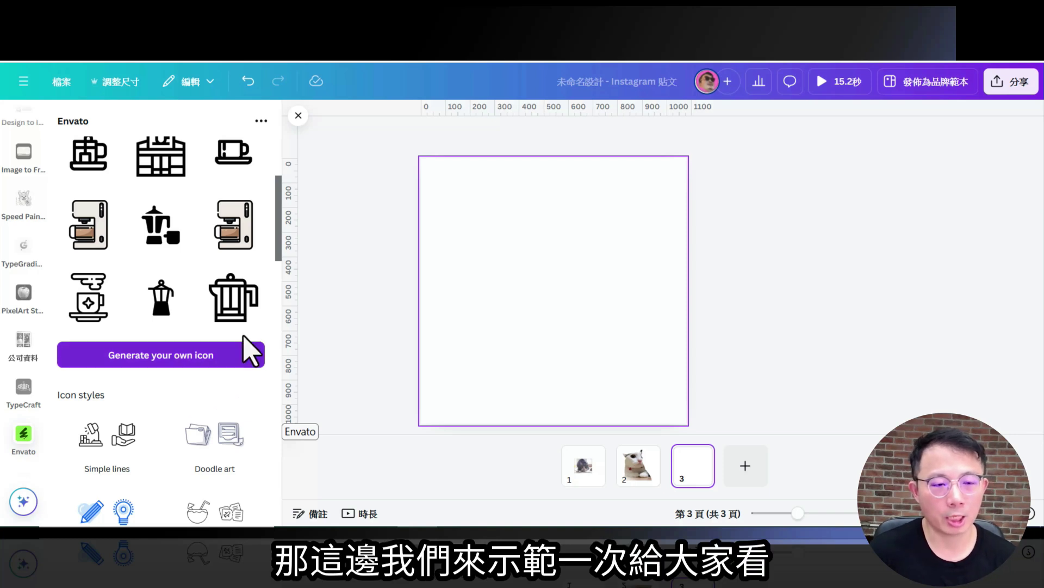
click(184, 360)
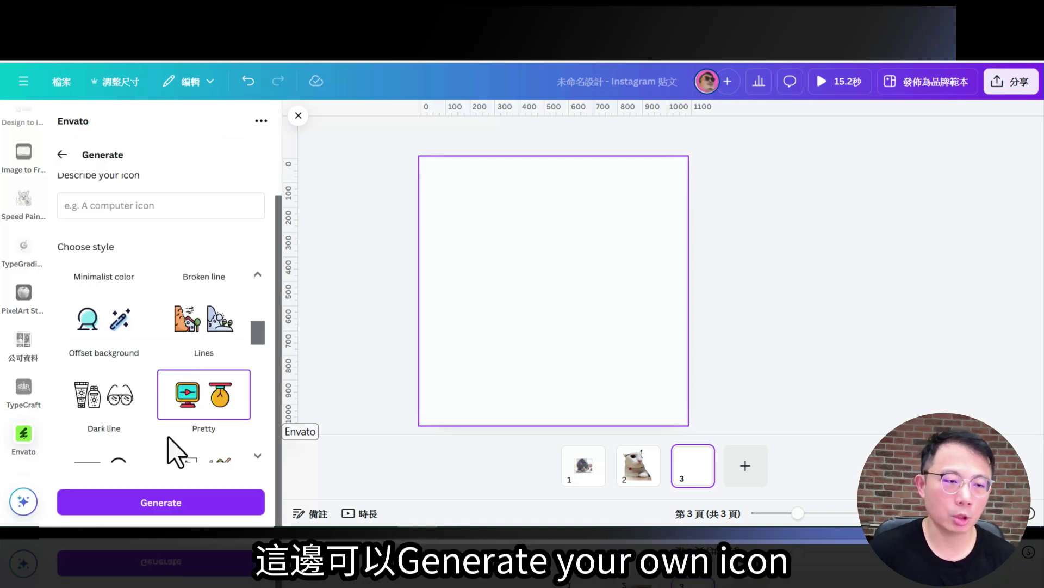
click(144, 203)
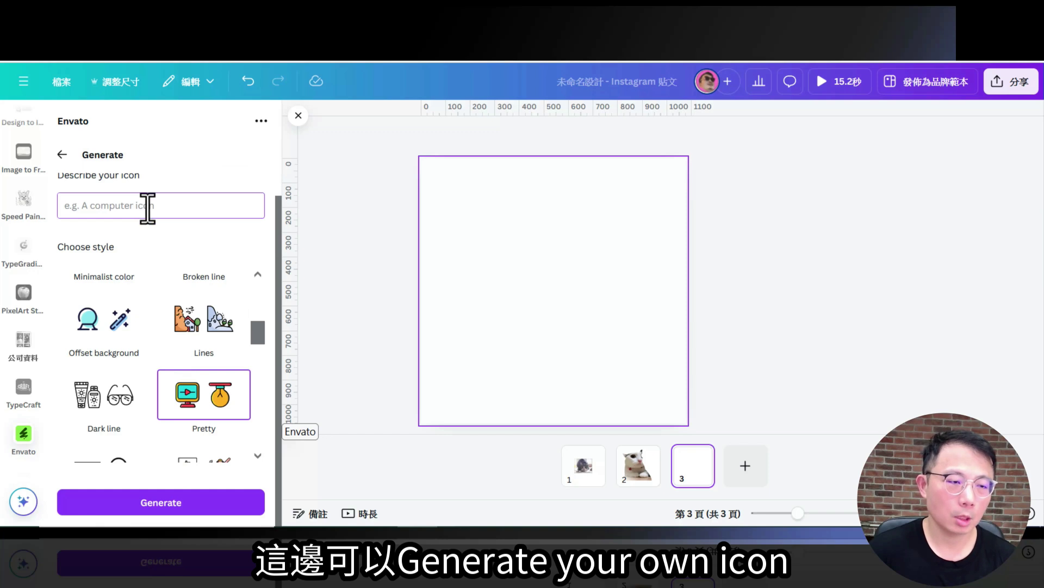
scroll(152, 203, up, 1)
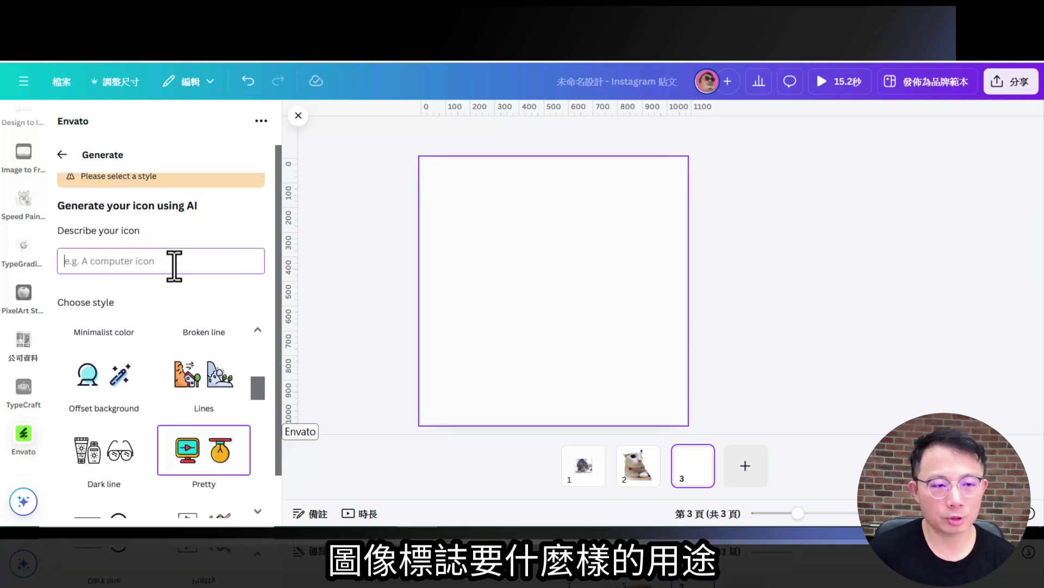
scroll(175, 265, down, 1)
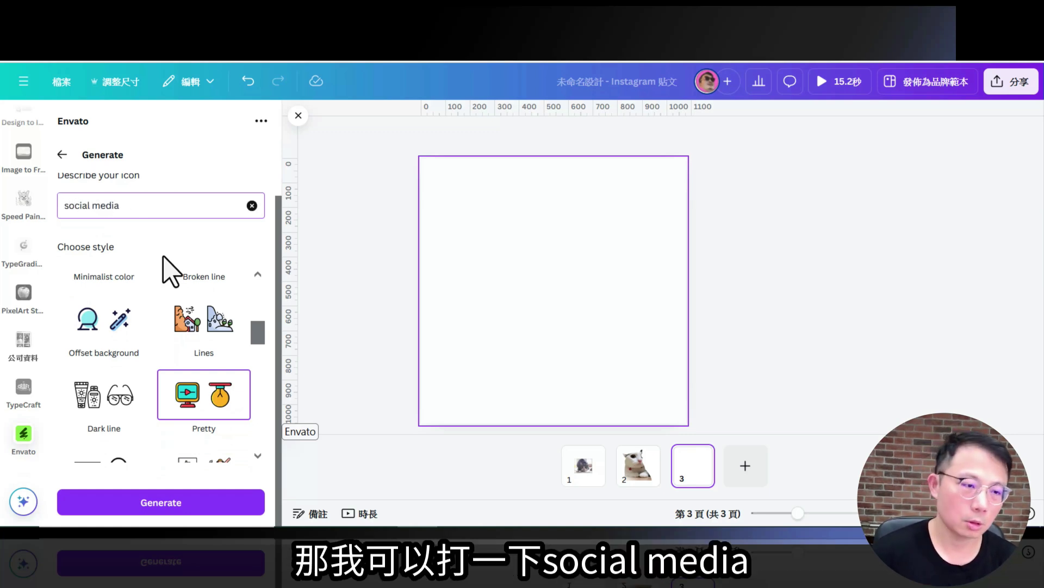
scroll(182, 315, down, 1)
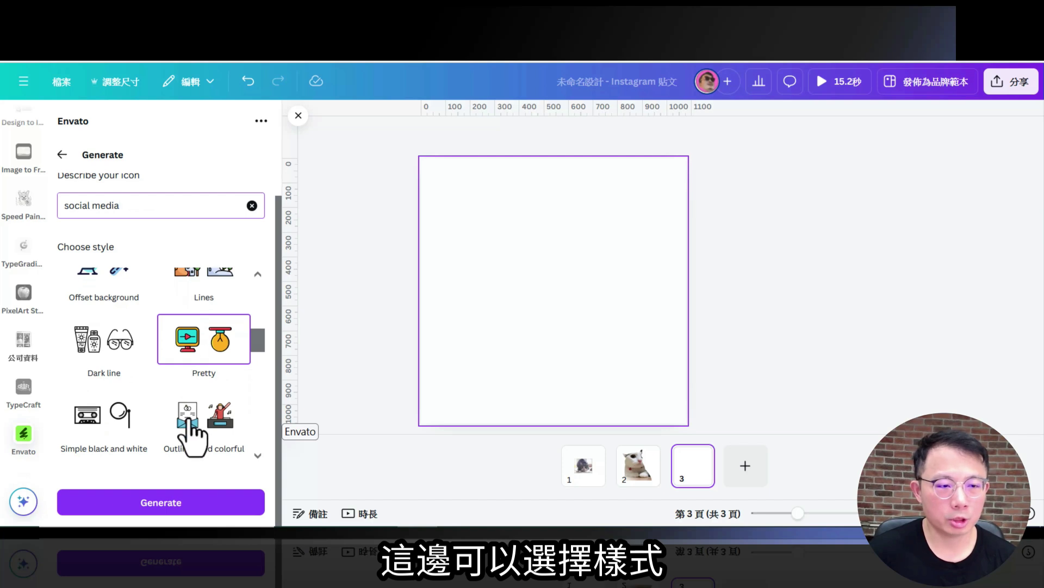
- Choose the Outlined and colorful style and generate the social media icons
click(190, 433)
scroll(125, 451, down, 1)
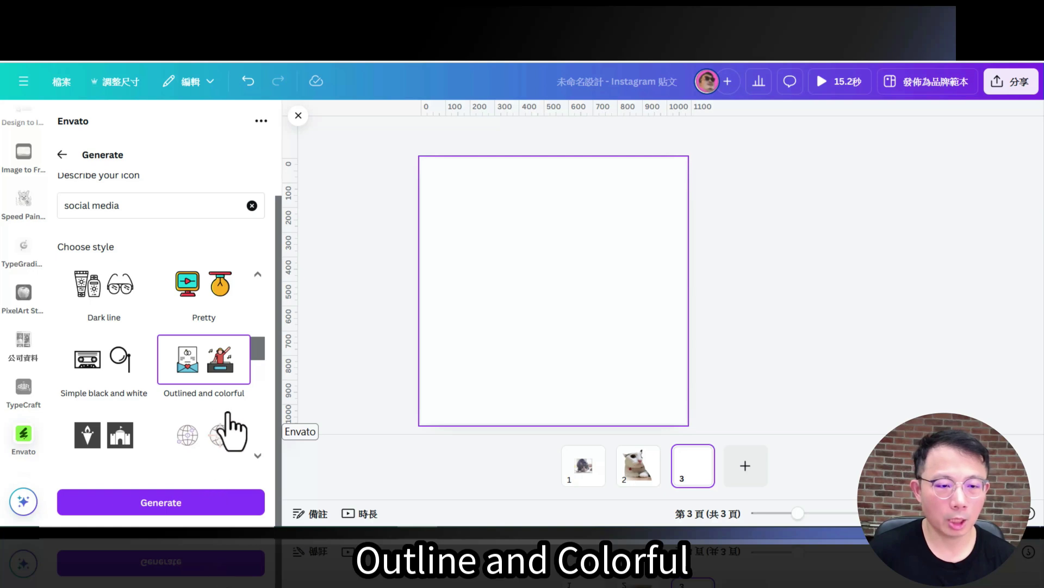
scroll(163, 446, down, 3)
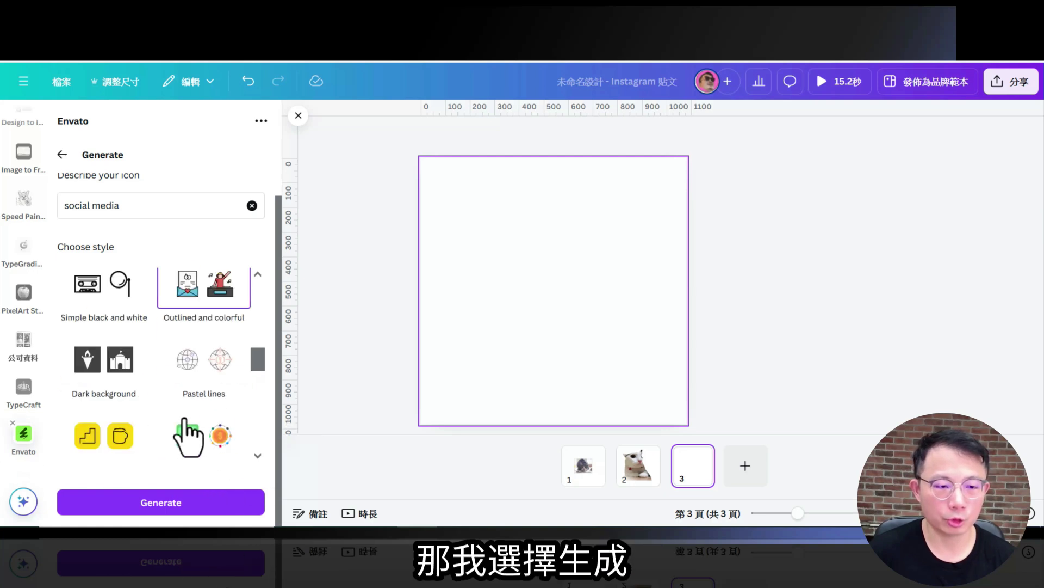
click(176, 501)
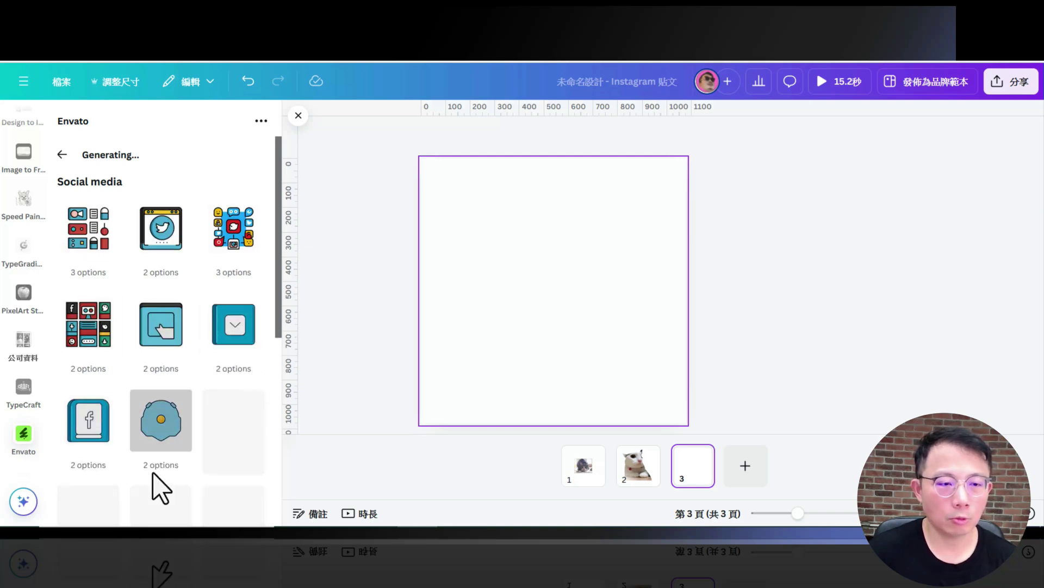
- Add the generated icon with the three-by-three grid of coloured tiles to page 3
scroll(175, 432, down, 1)
scroll(221, 443, down, 3)
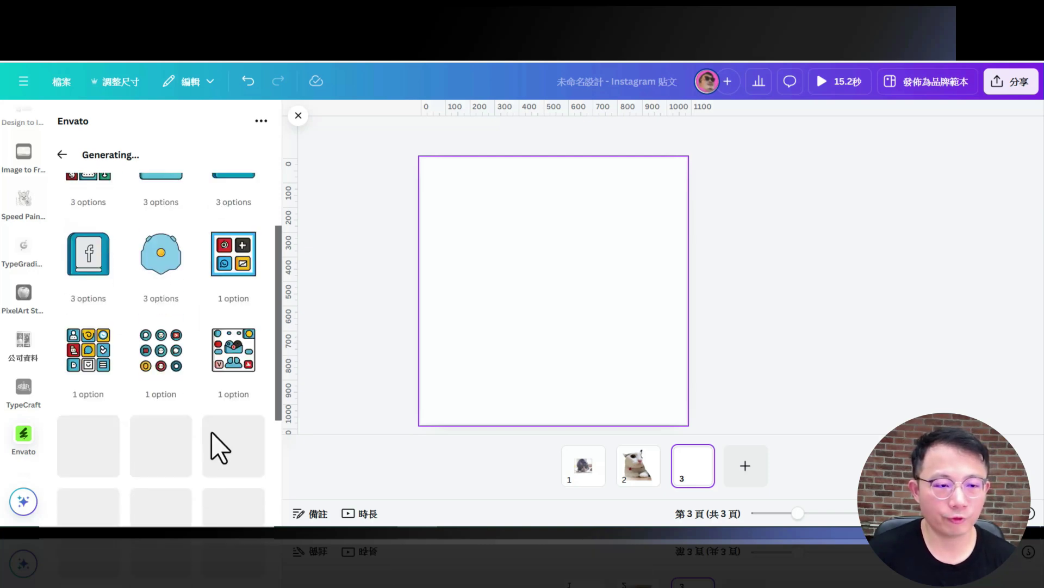
scroll(144, 427, up, 1)
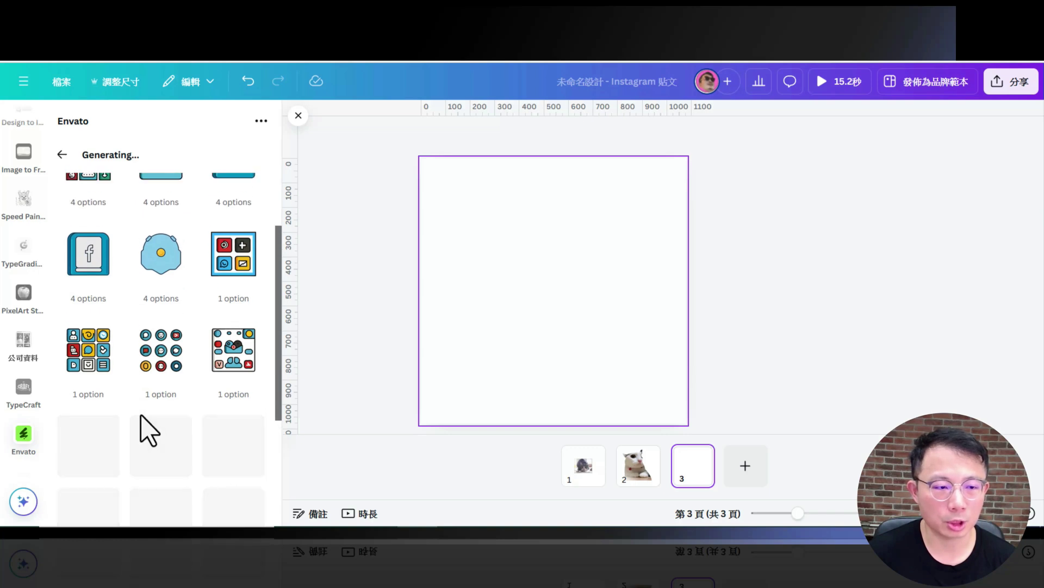
click(89, 370)
click(179, 430)
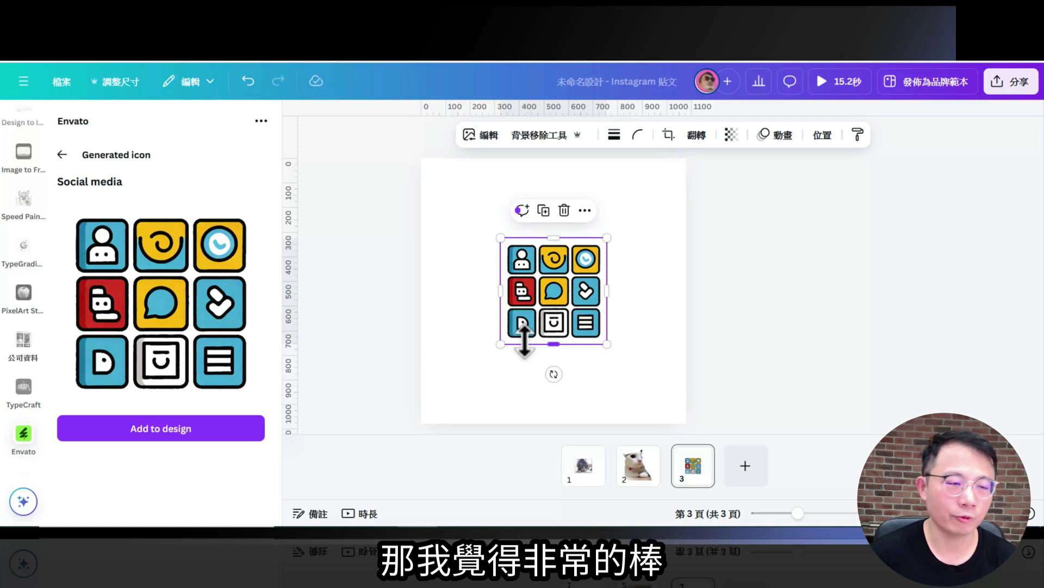
- Switch Envato to its photo library and delete the icon grid from page 3
click(62, 155)
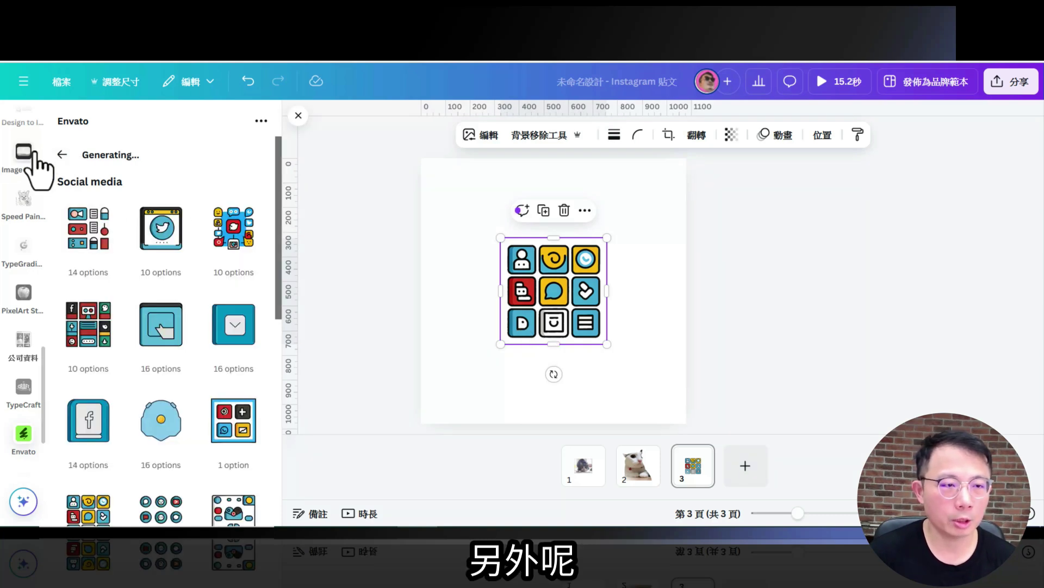
scroll(152, 279, up, 3)
click(152, 161)
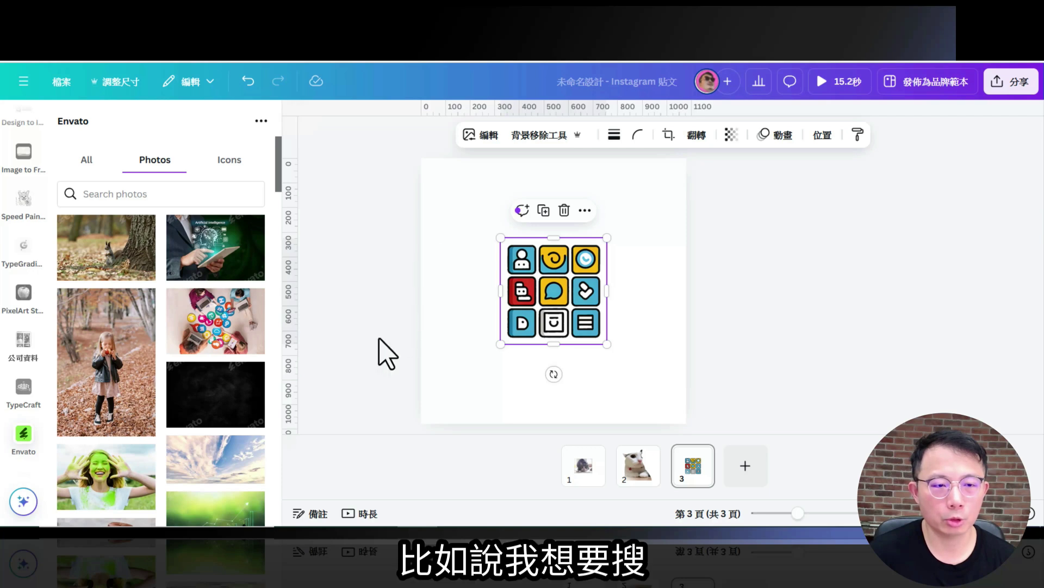
scroll(209, 375, down, 10)
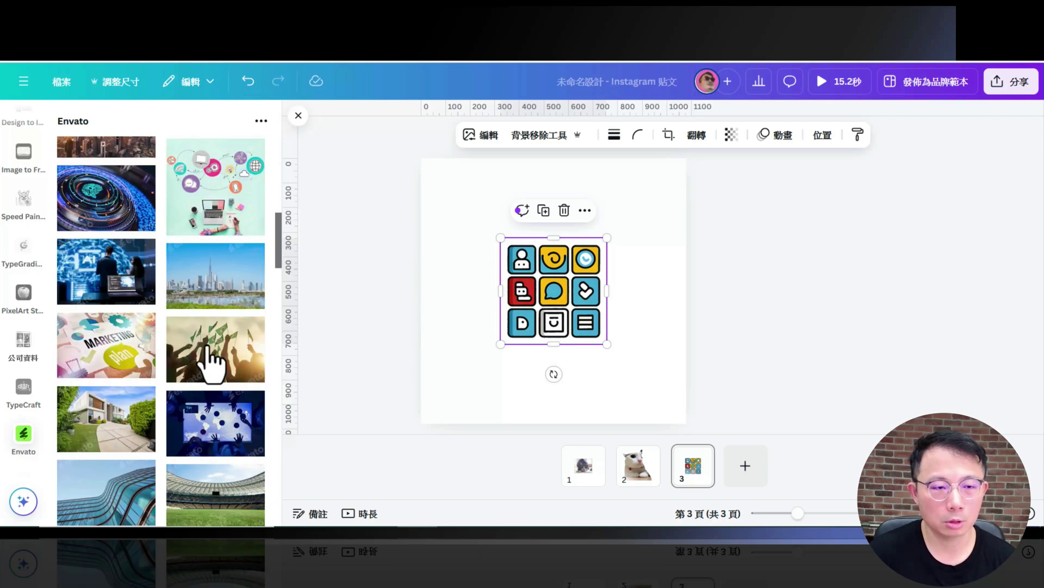
scroll(211, 348, up, 10)
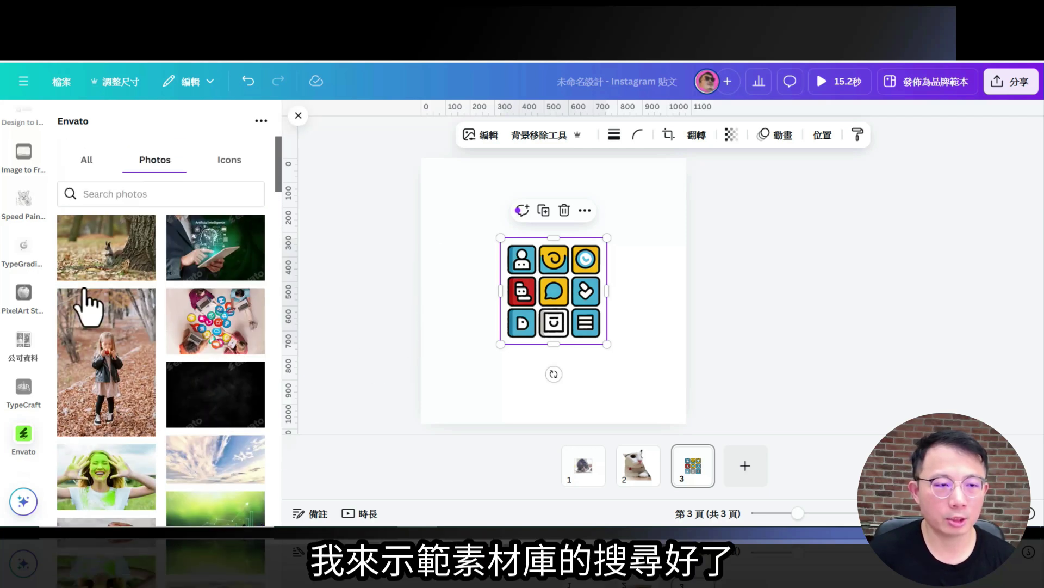
key(Delete)
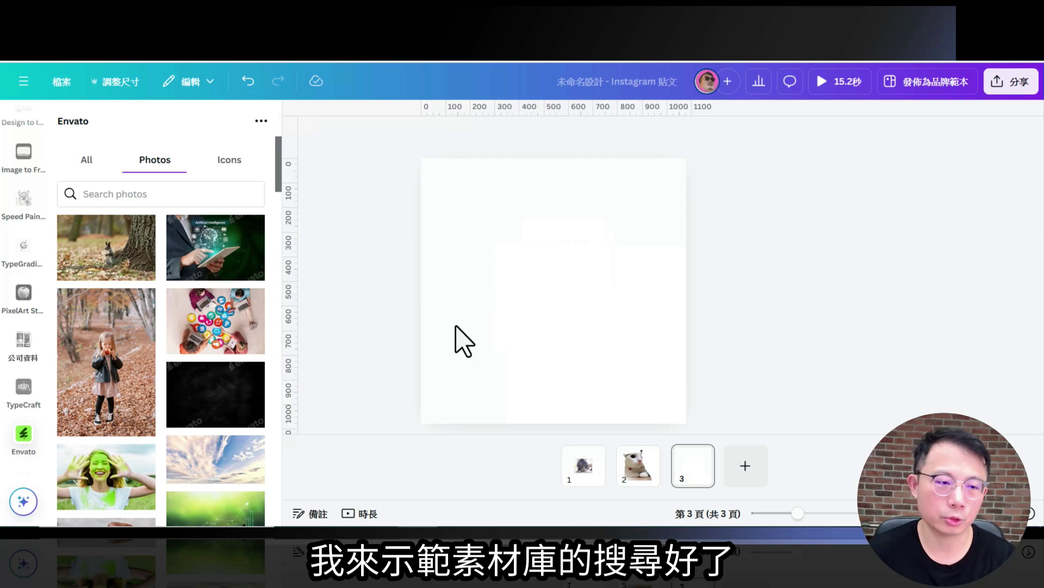
- Search Envato's photos for "dog" and look through the pictures
click(161, 198)
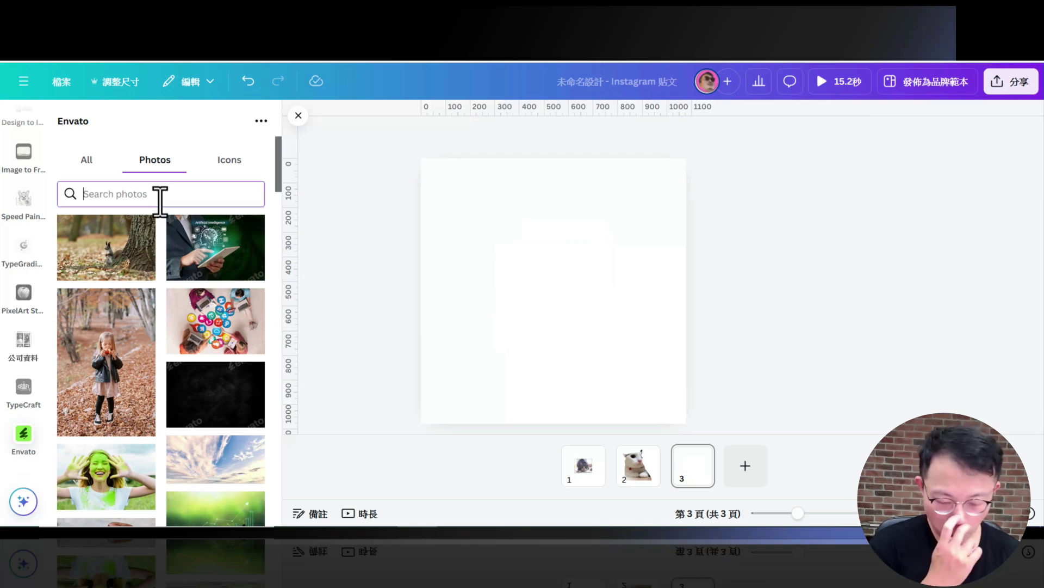
key(Return)
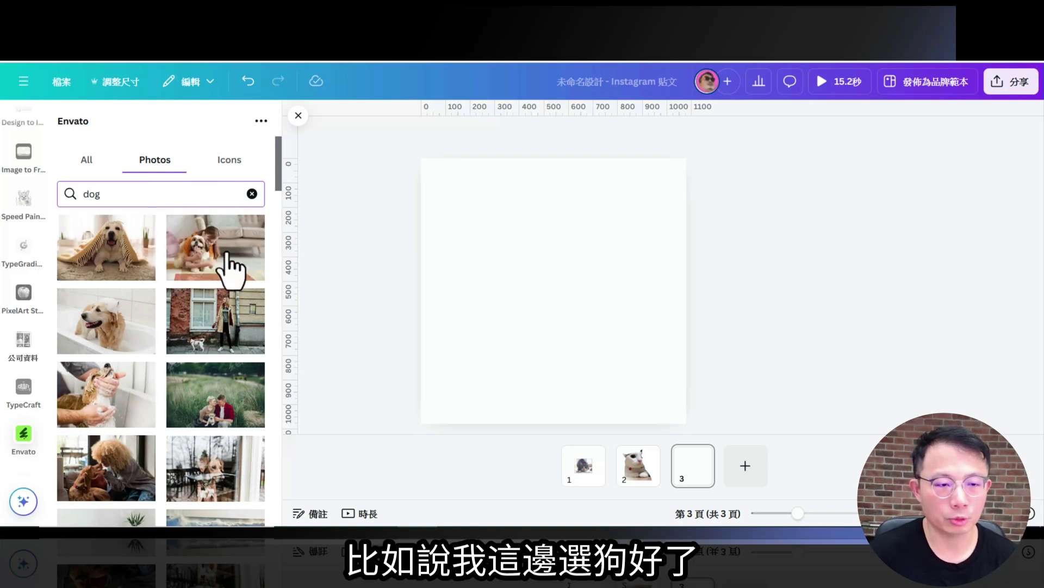
scroll(234, 319, down, 2)
scroll(240, 332, down, 8)
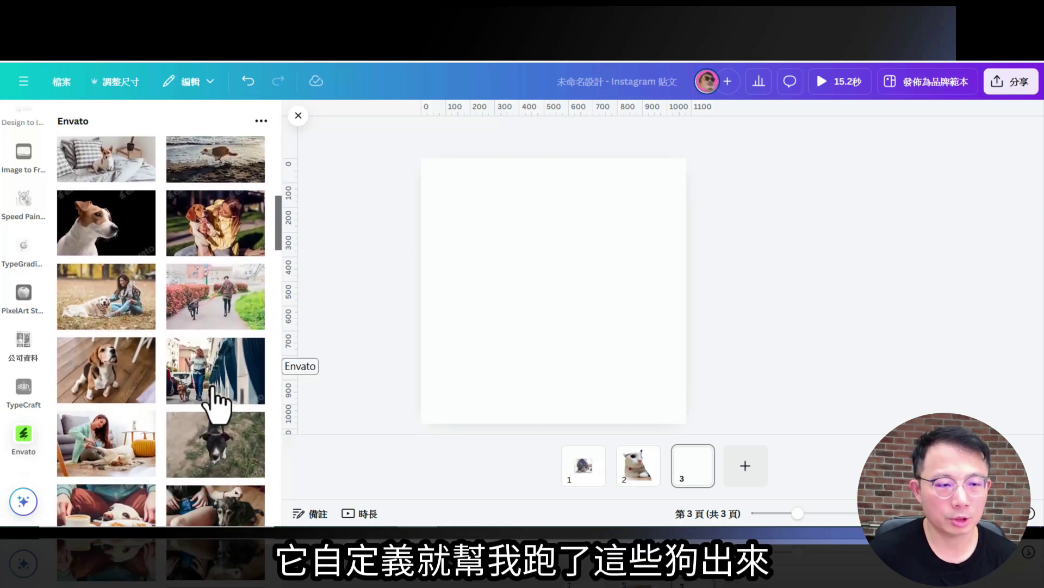
scroll(180, 426, down, 3)
scroll(180, 426, up, 6)
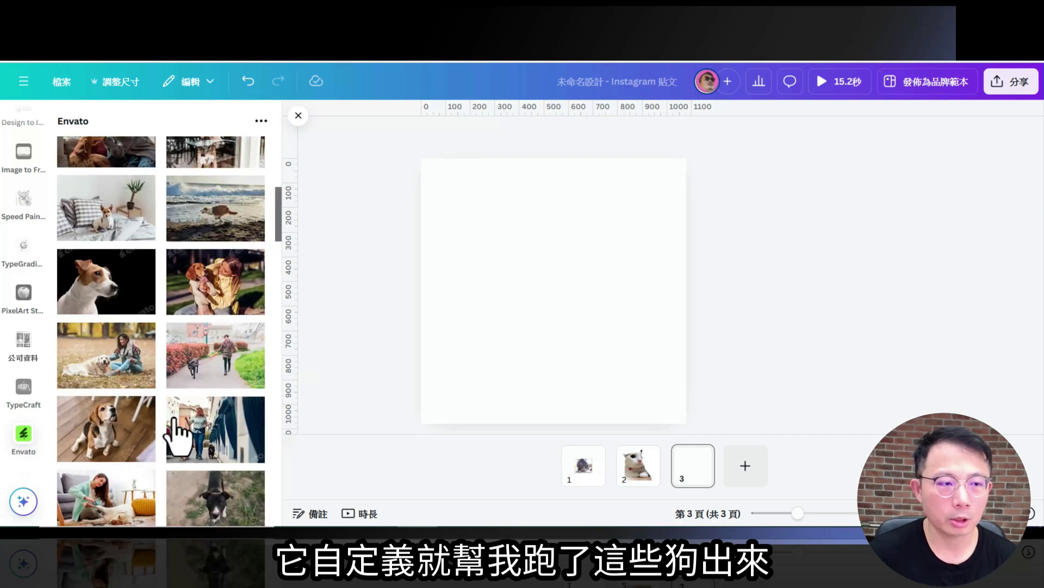
- Search Canva's own elements for "dog" and browse only the photos for comparison
scroll(19, 359, up, 10)
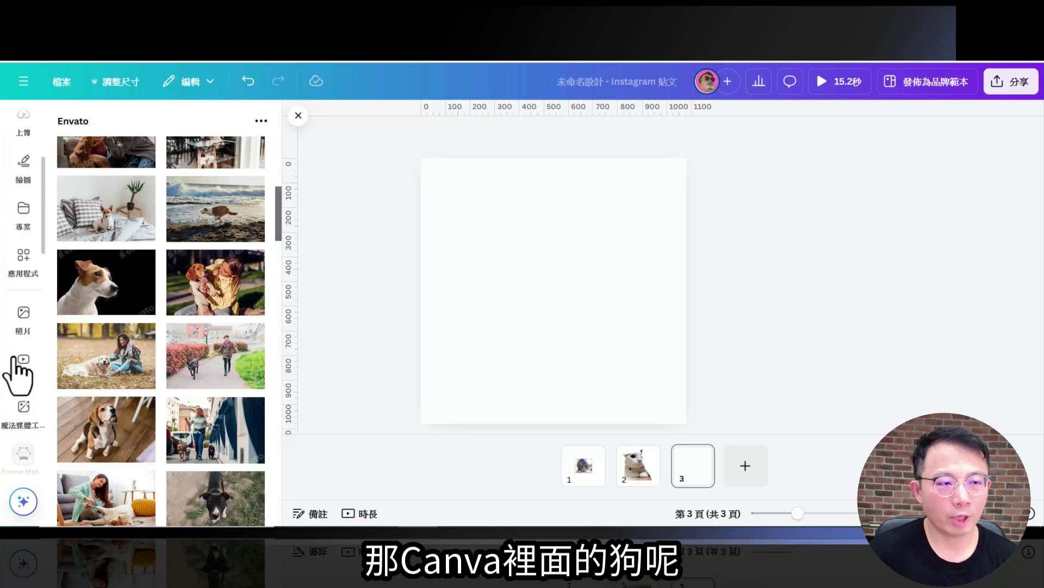
click(21, 177)
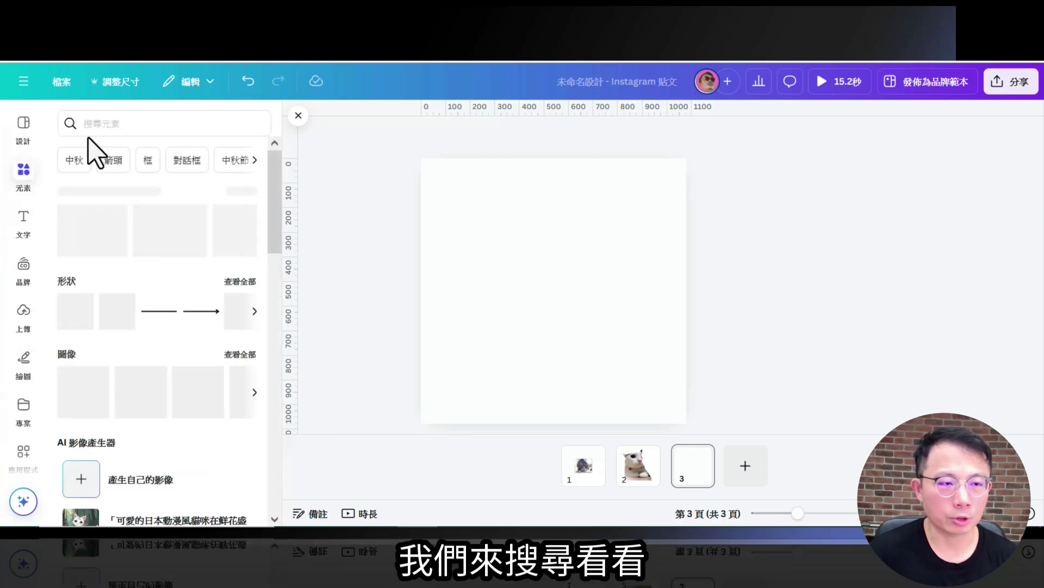
click(111, 124)
text(dog)
key(Return)
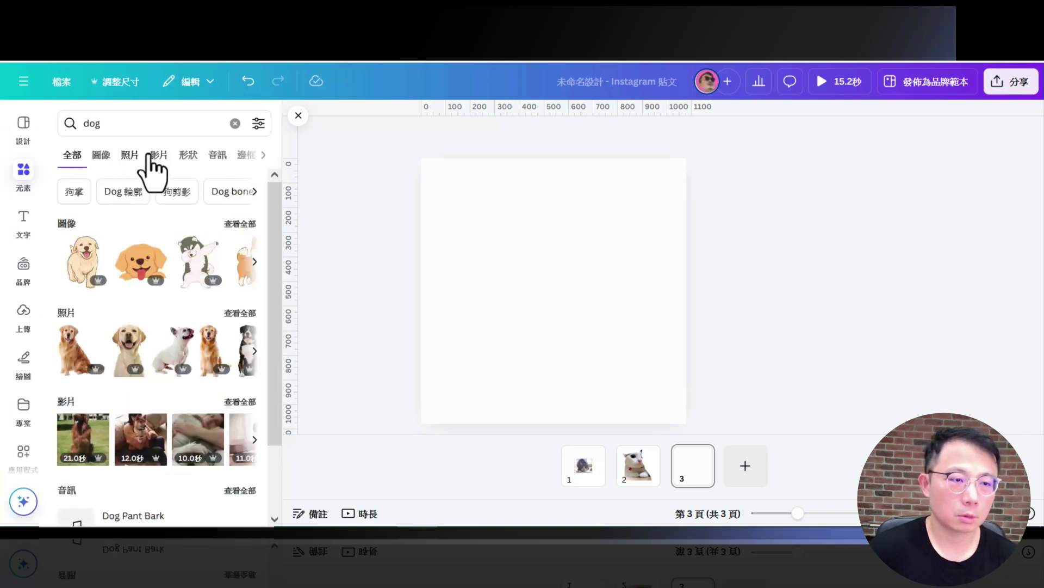
click(131, 156)
scroll(234, 389, down, 5)
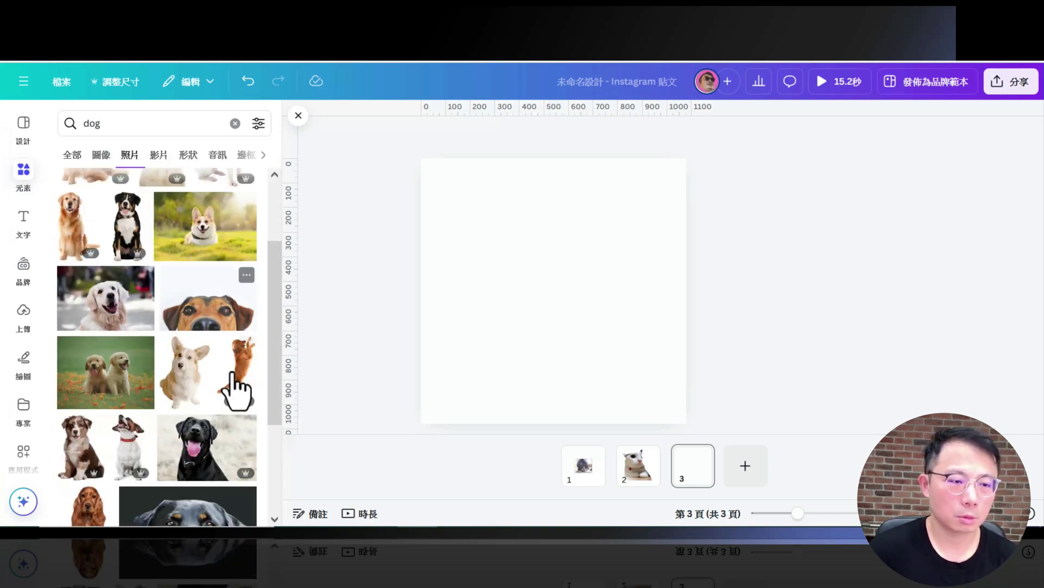
scroll(239, 384, down, 4)
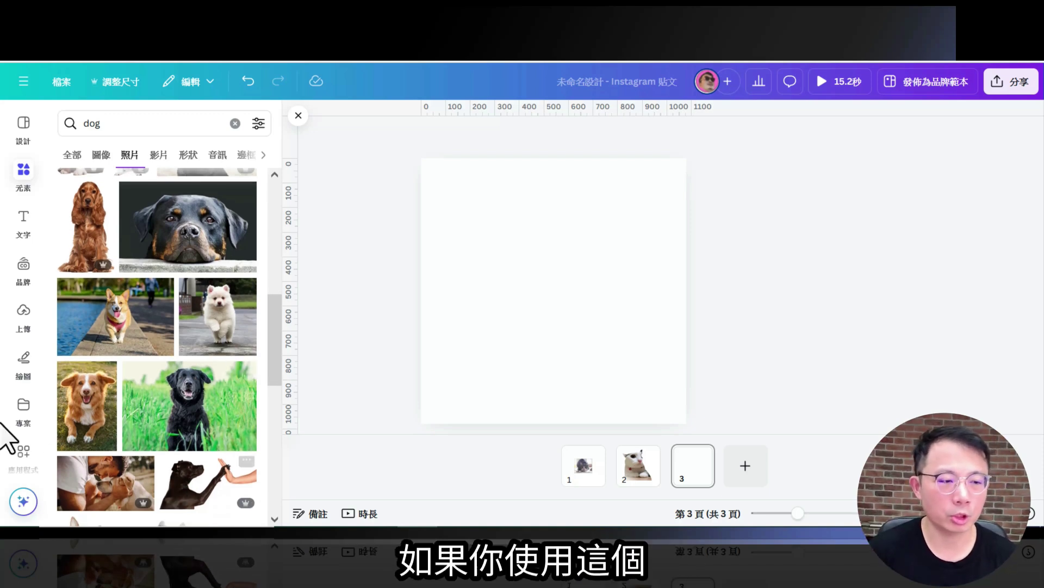
- Return to the Envato app and place the photo of the dog against a black background on page 3
click(22, 455)
click(68, 179)
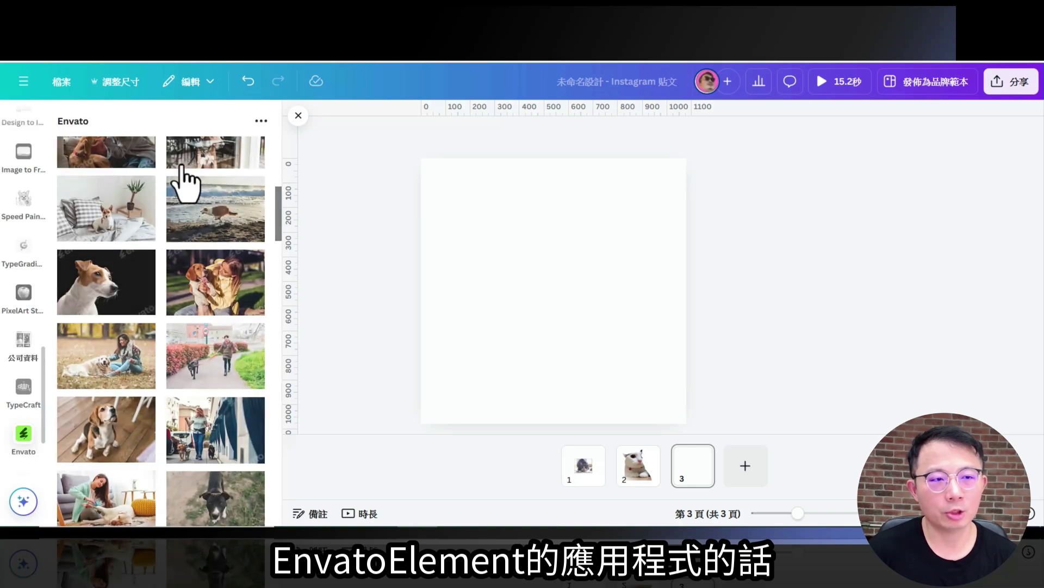
drag(109, 305, 503, 268)
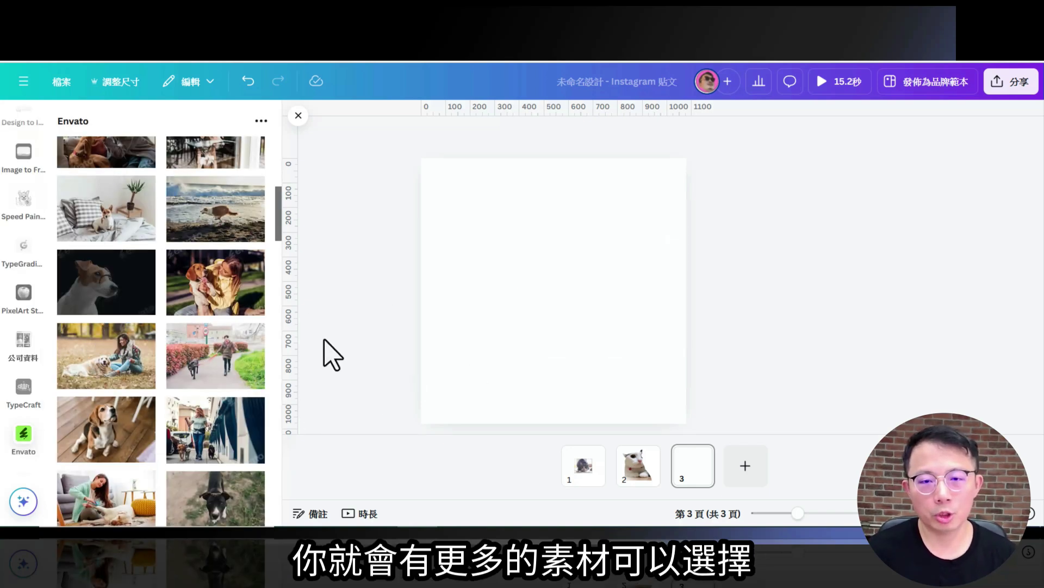